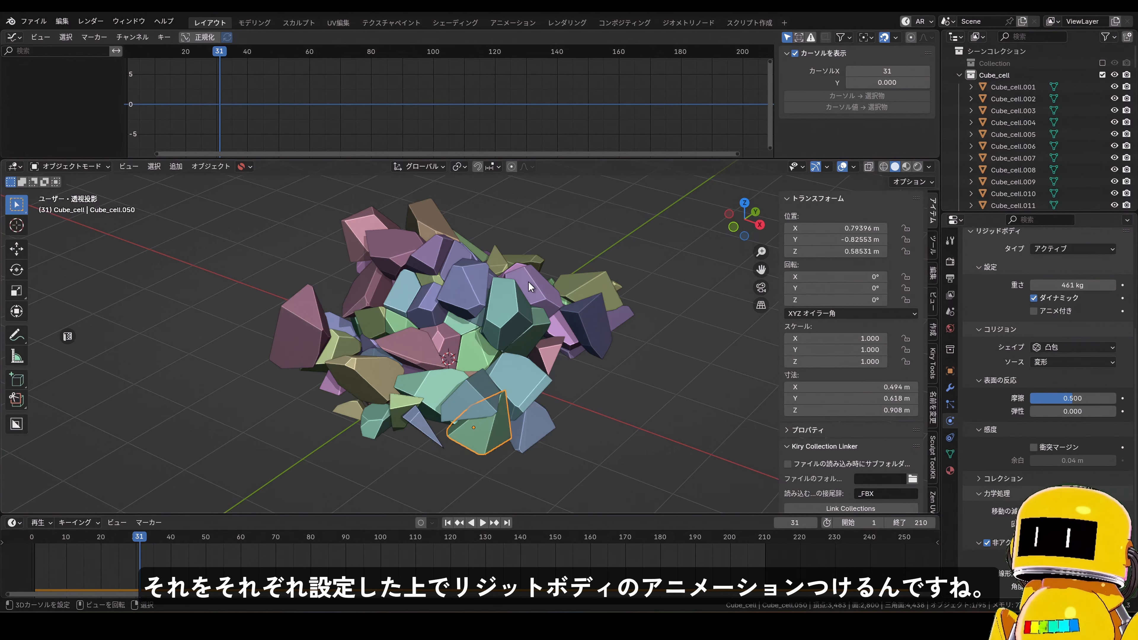
- Play the fractured cube's rigid body collapse several times from frame 0, clearing the selection and returning to frame 0
left_click(210, 166)
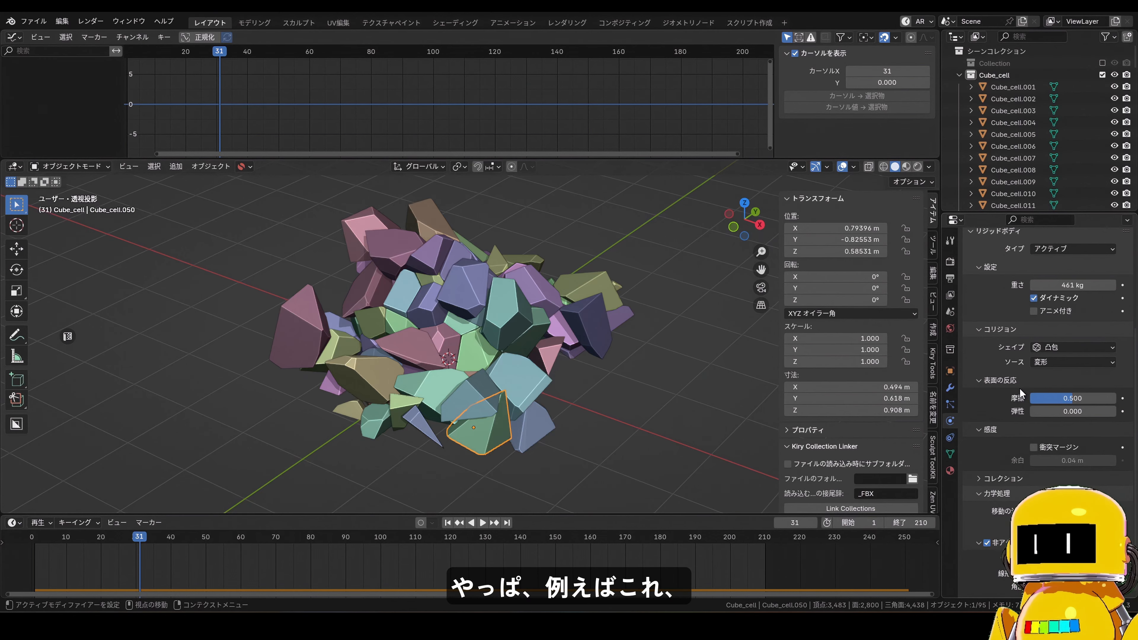
left_click_drag(54, 559, 25, 579)
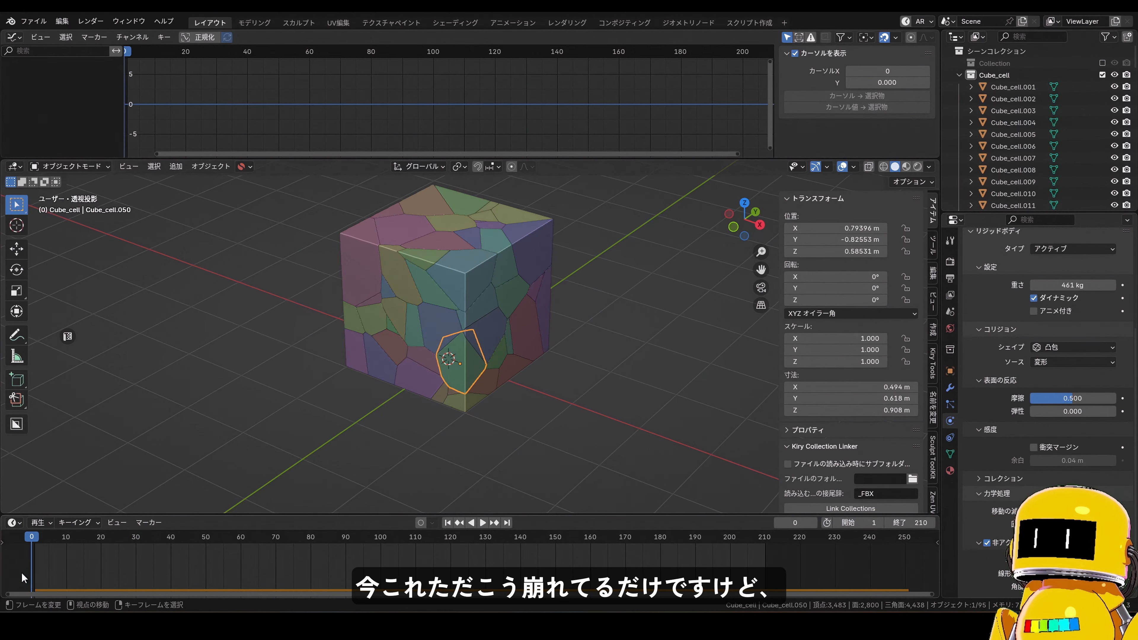
key("space")
key("Escape")
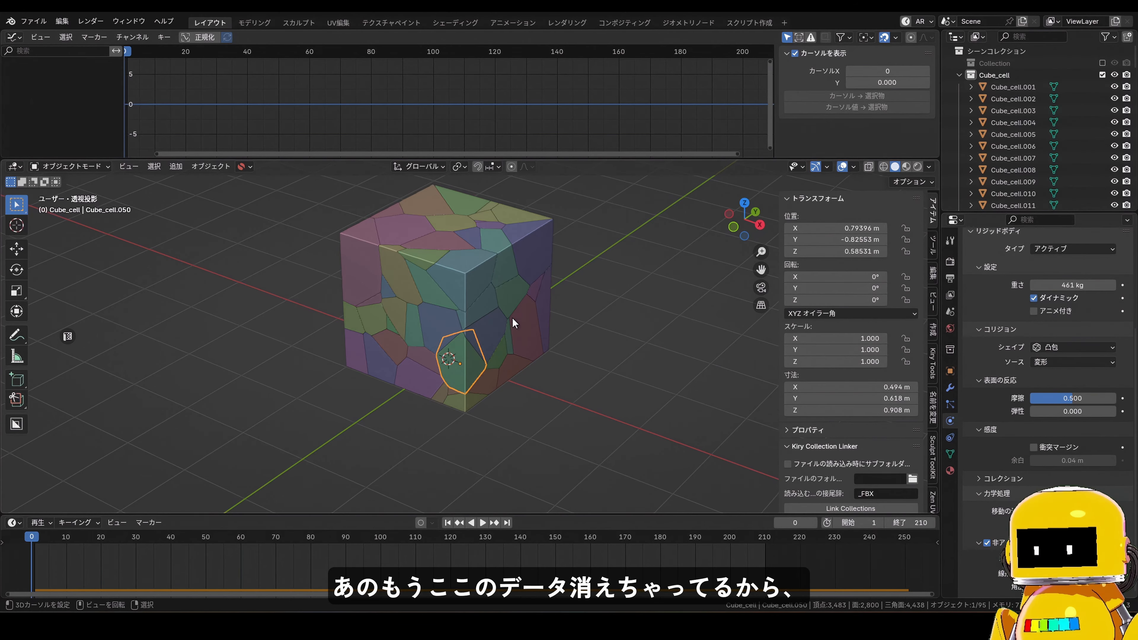
key("space")
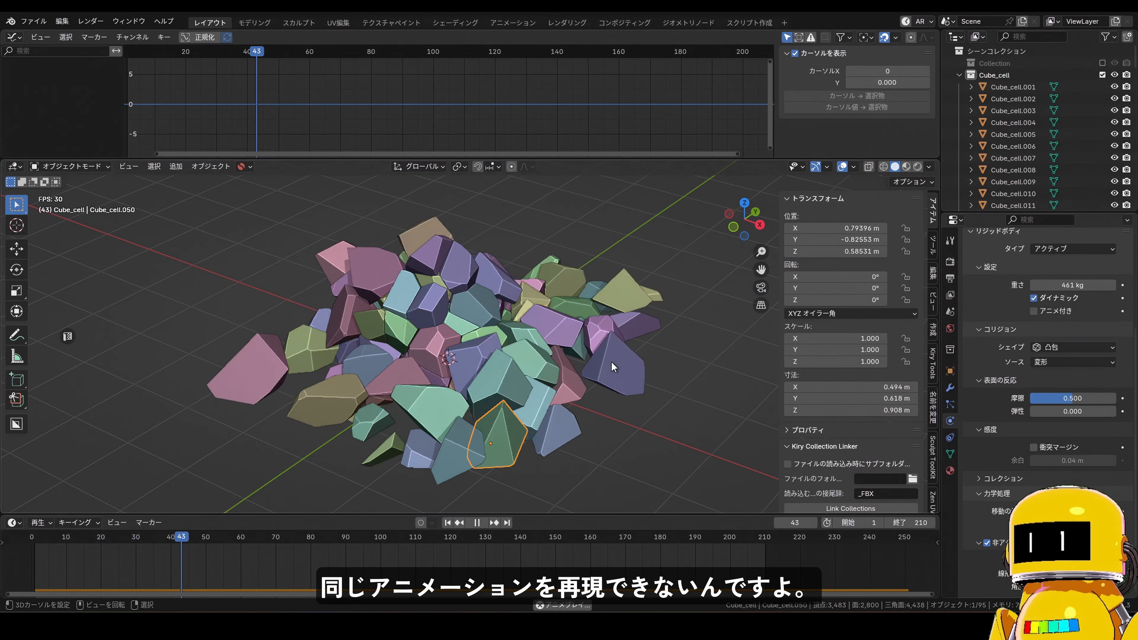
key("space")
left_click(18, 570)
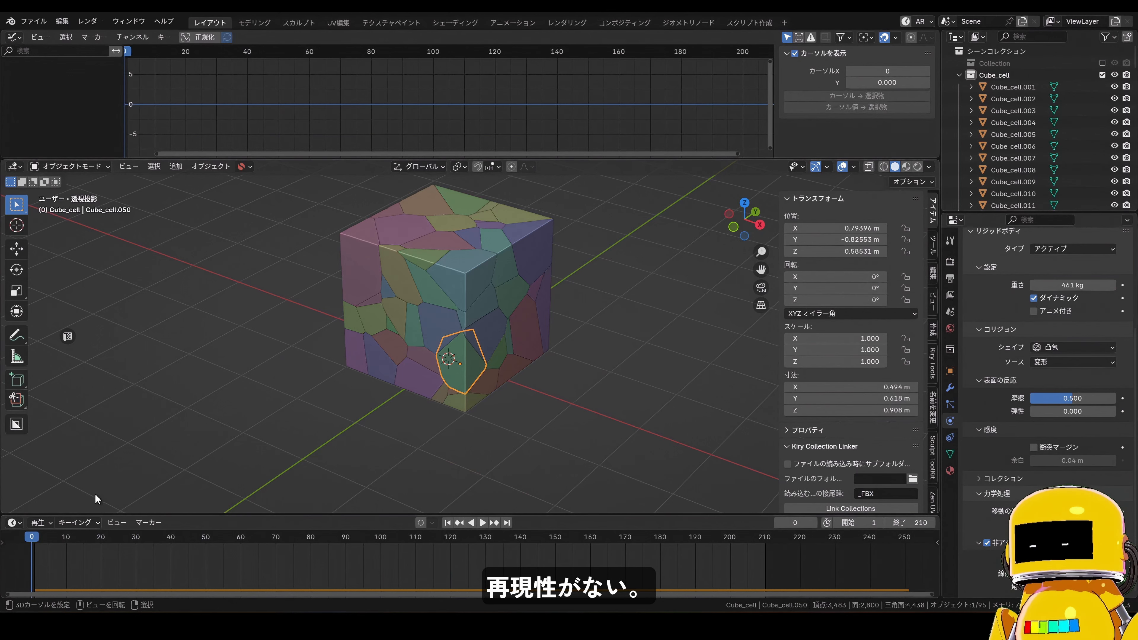
left_click(299, 445)
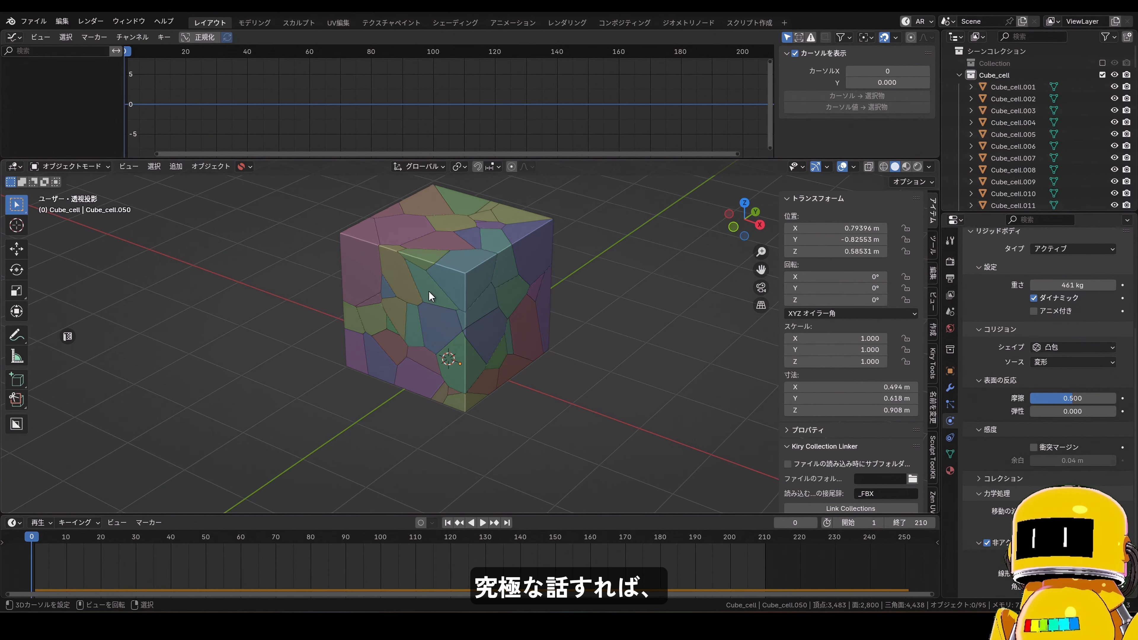
key("space")
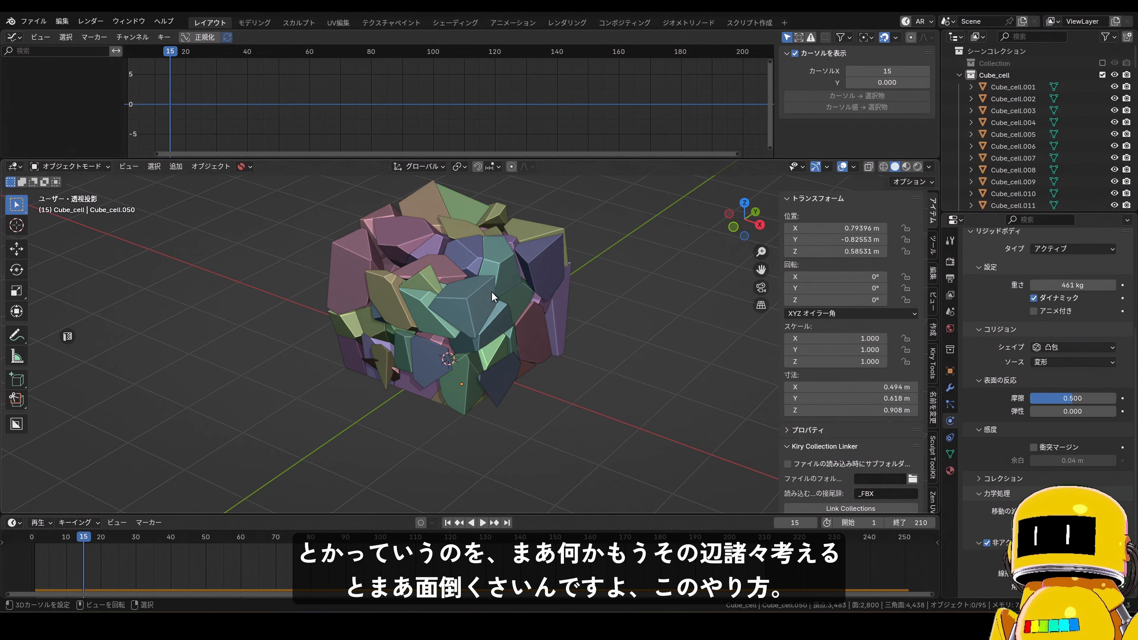
key("shift+Left")
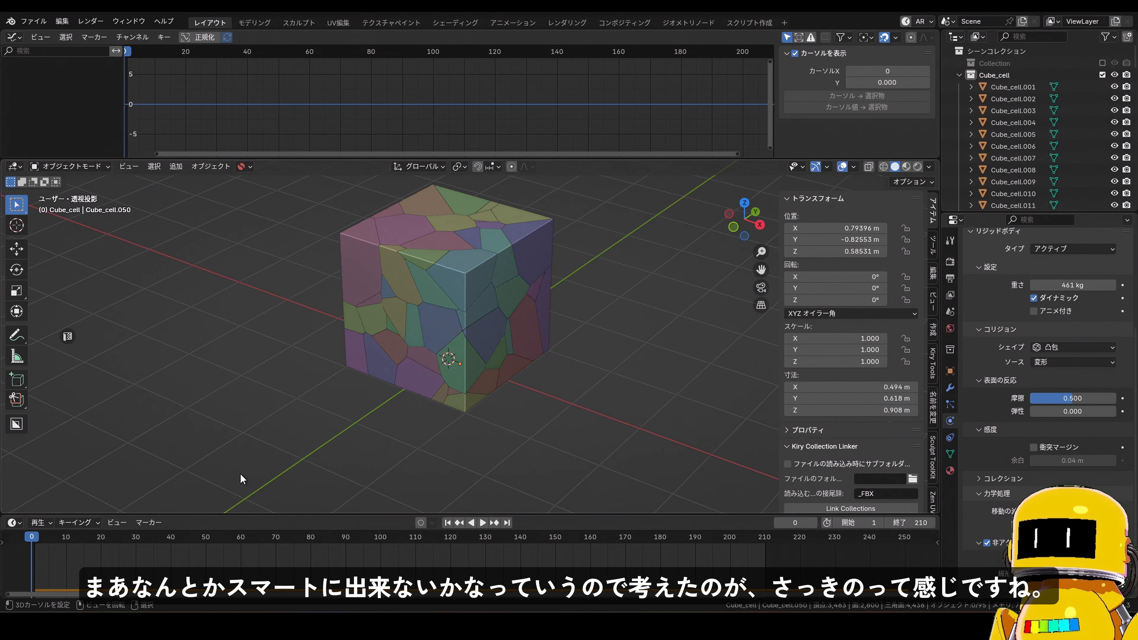
- Show the Kiry Tools section containing Kiry BoneBake Builder beside the 3D view of the fractured cube
scroll(894, 399, "down", 12)
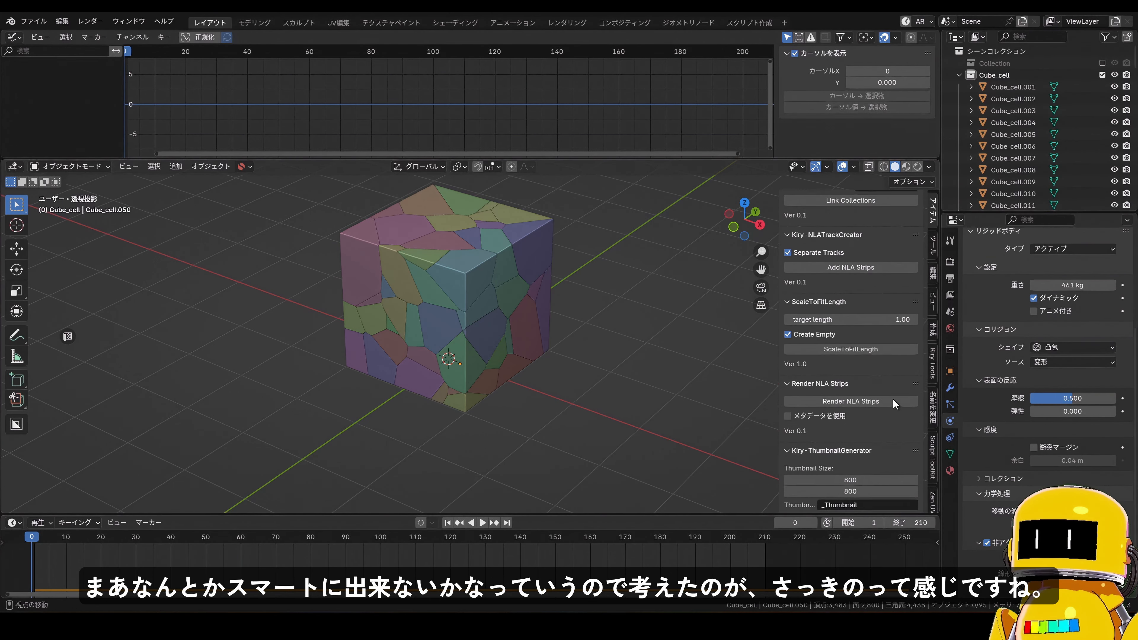
scroll(892, 398, "down", 10)
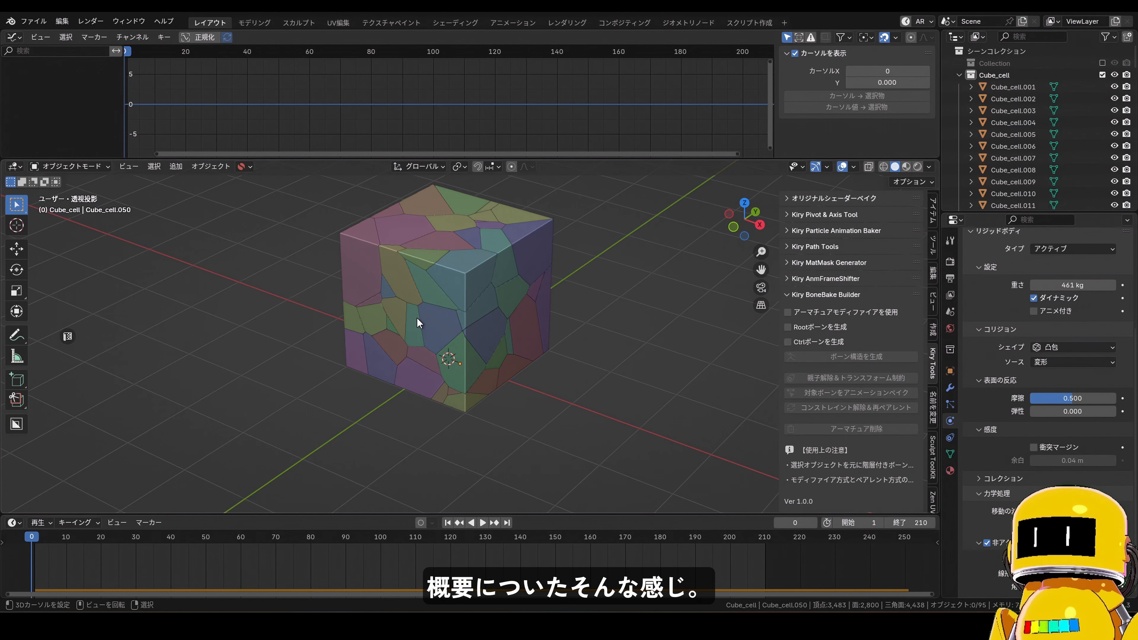
middle_click_drag(417, 318, 421, 365, "shift")
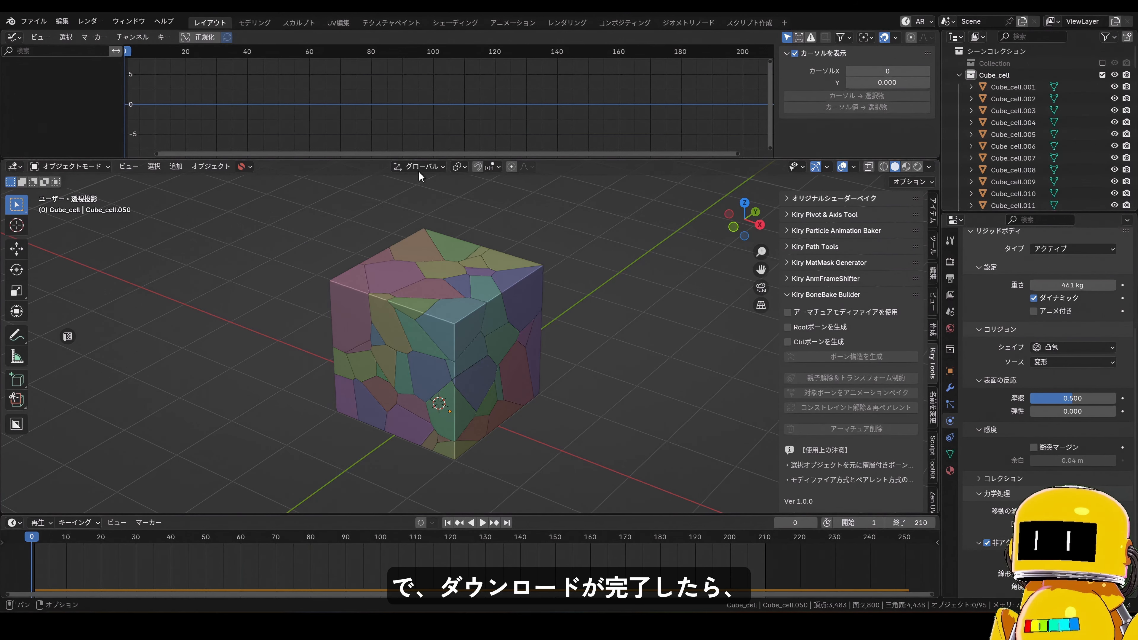
- Open the add-on preferences, check where the add-on installation options are, and close the preferences window
left_click(64, 24)
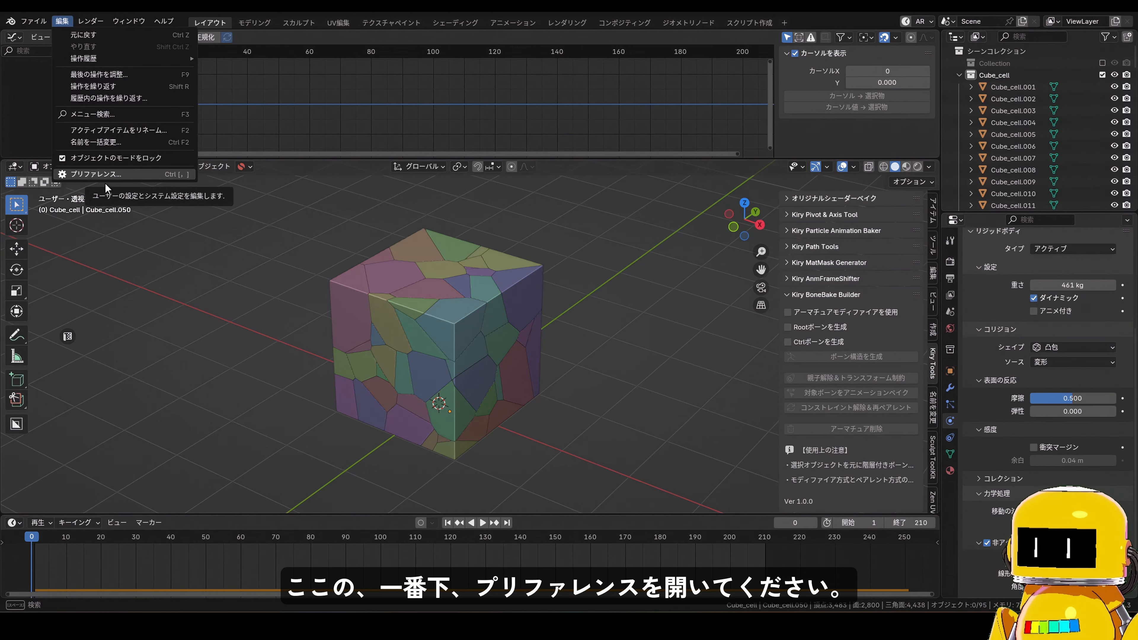
left_click(115, 177)
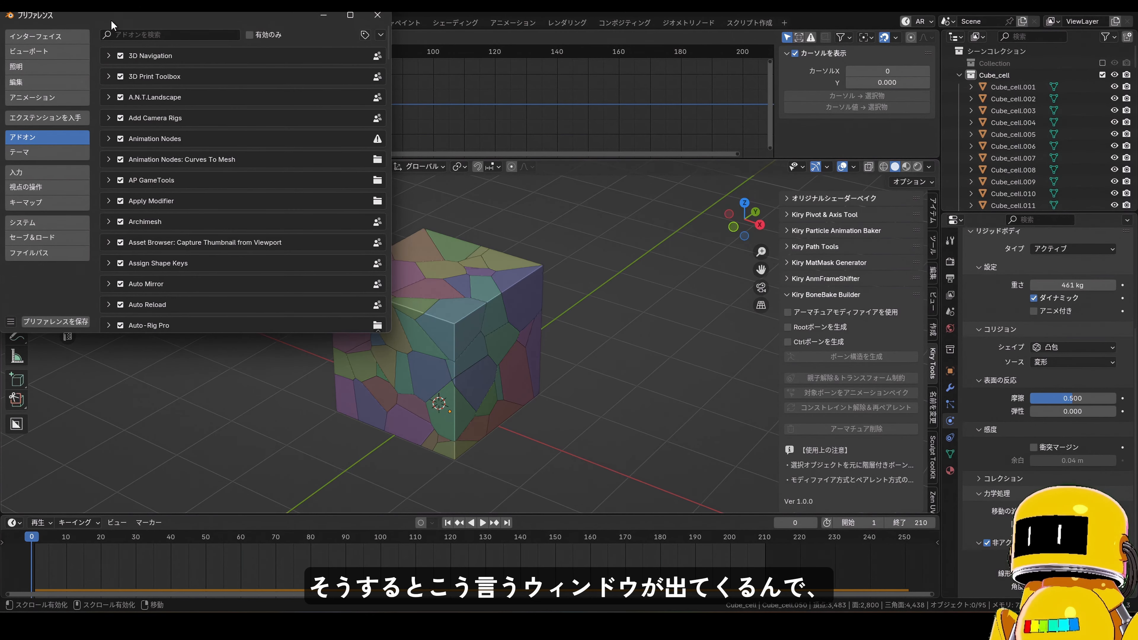
left_click_drag(164, 25, 401, 148)
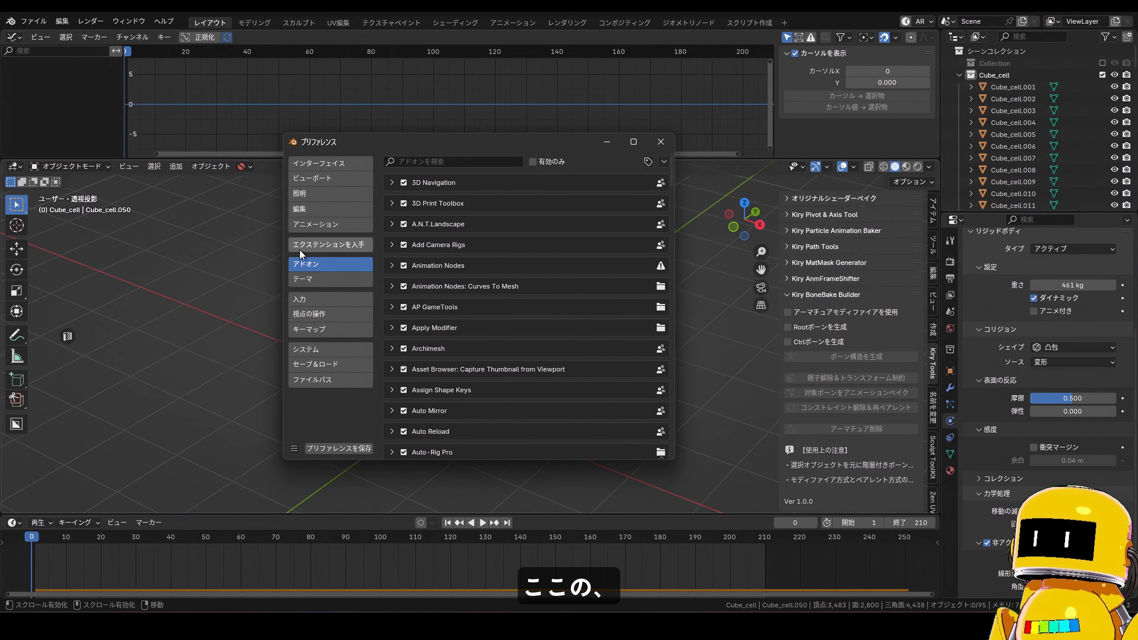
left_click(664, 162)
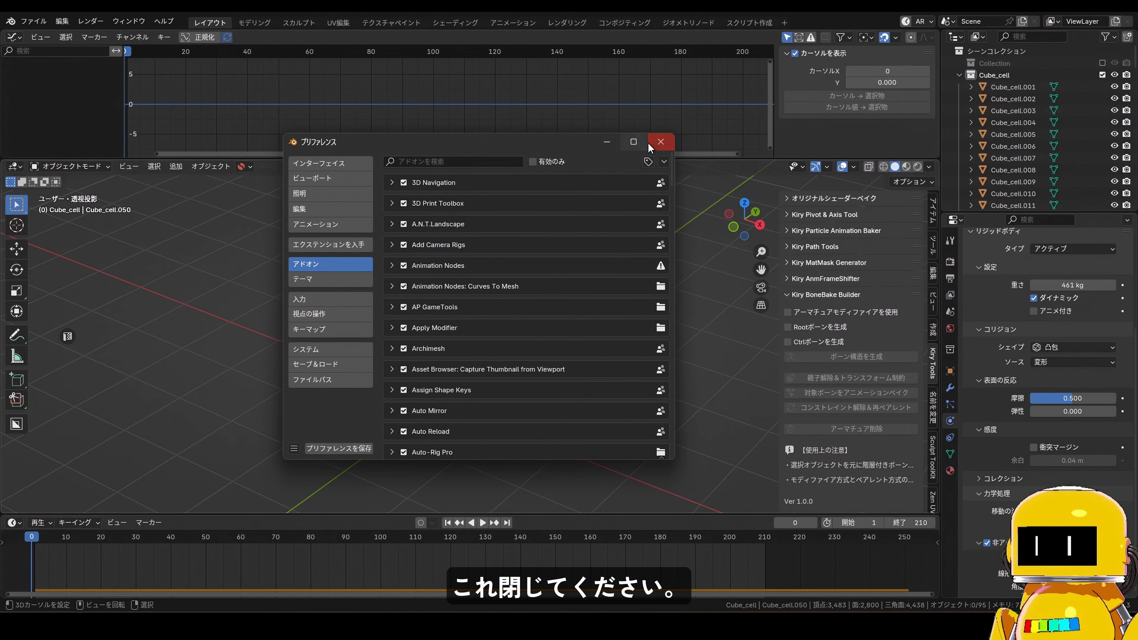
left_click(658, 142)
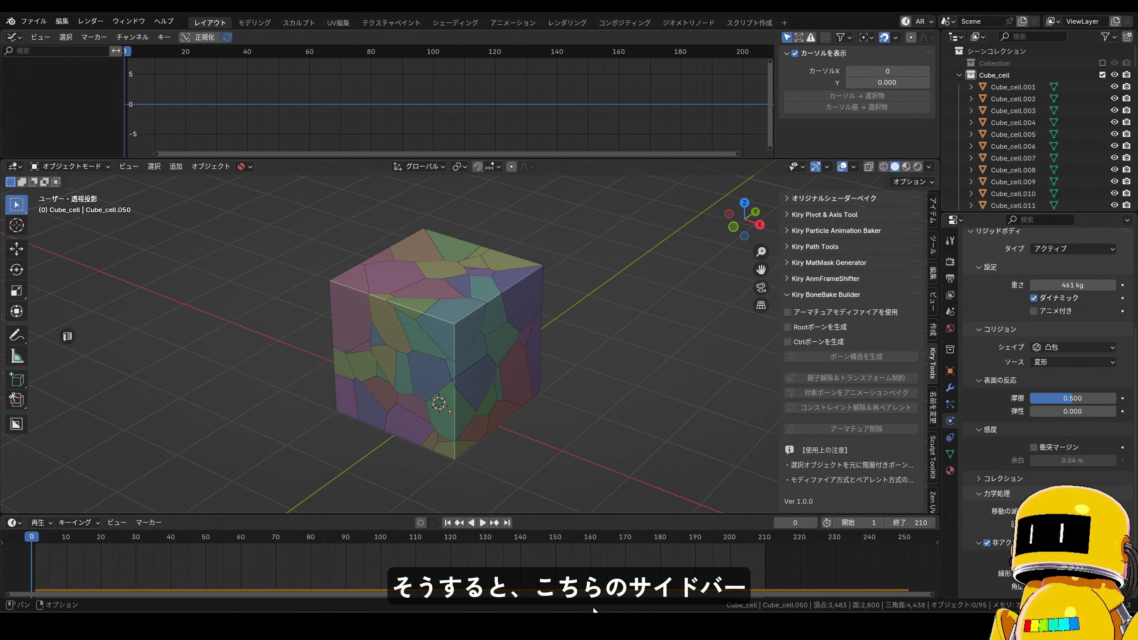
- Toggle the 3D viewport's sidebar off and on, and enlarge the viewport slightly at the graph editor's expense
key("n")
key("n")
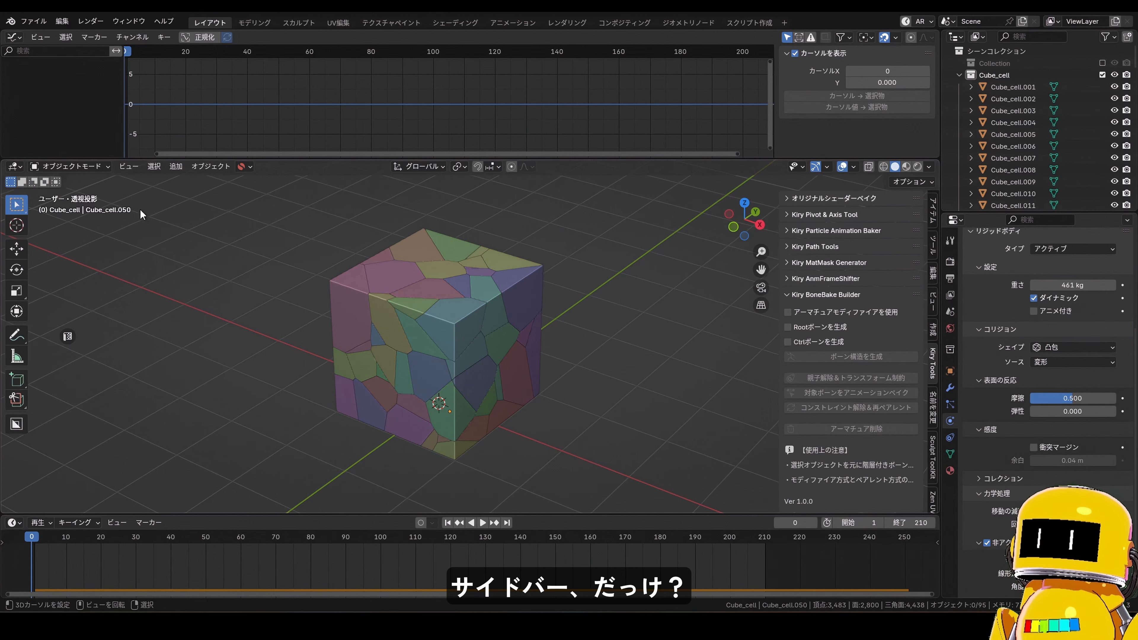
left_click(129, 166)
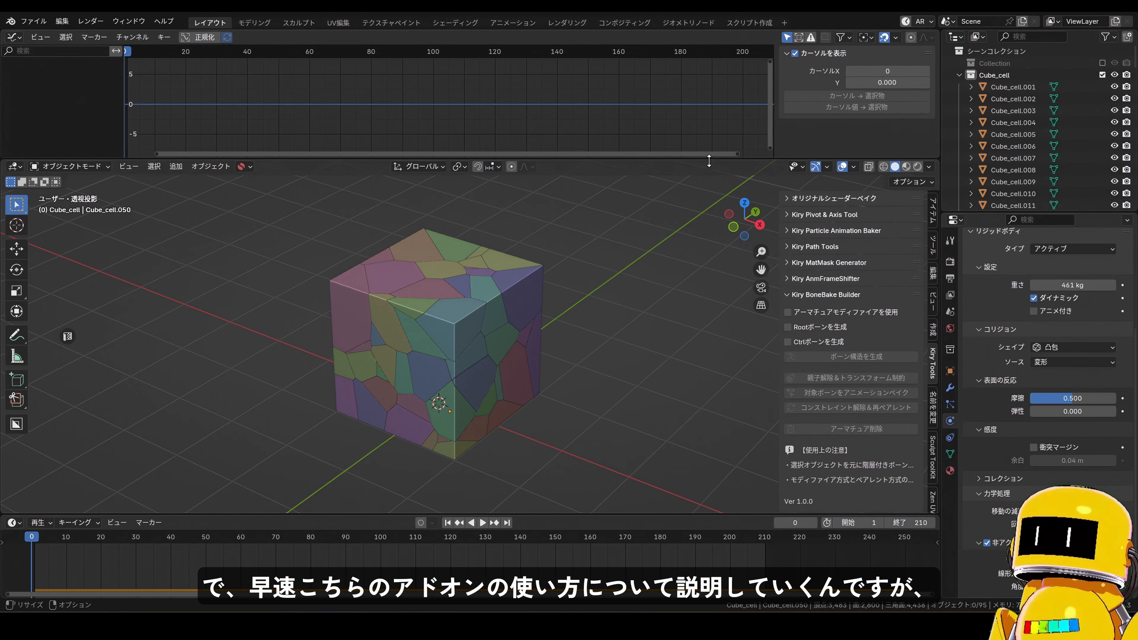
left_click_drag(709, 160, 709, 137)
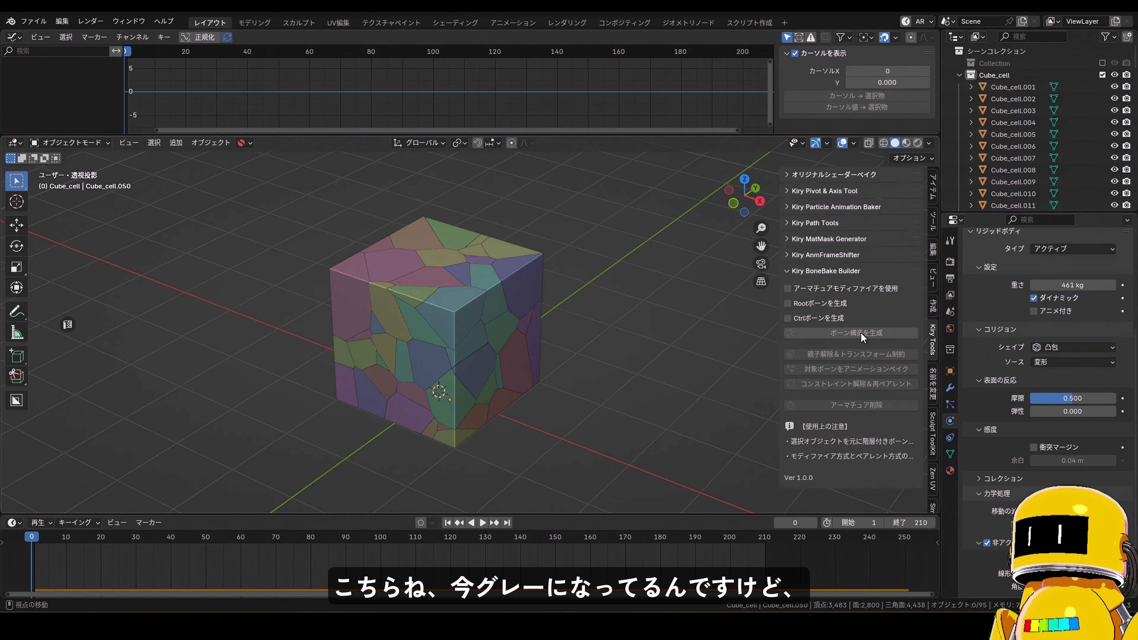
- Select all pieces of the fractured cube and generate a bone structure for them with Kiry BoneBake Builder
left_click(444, 306)
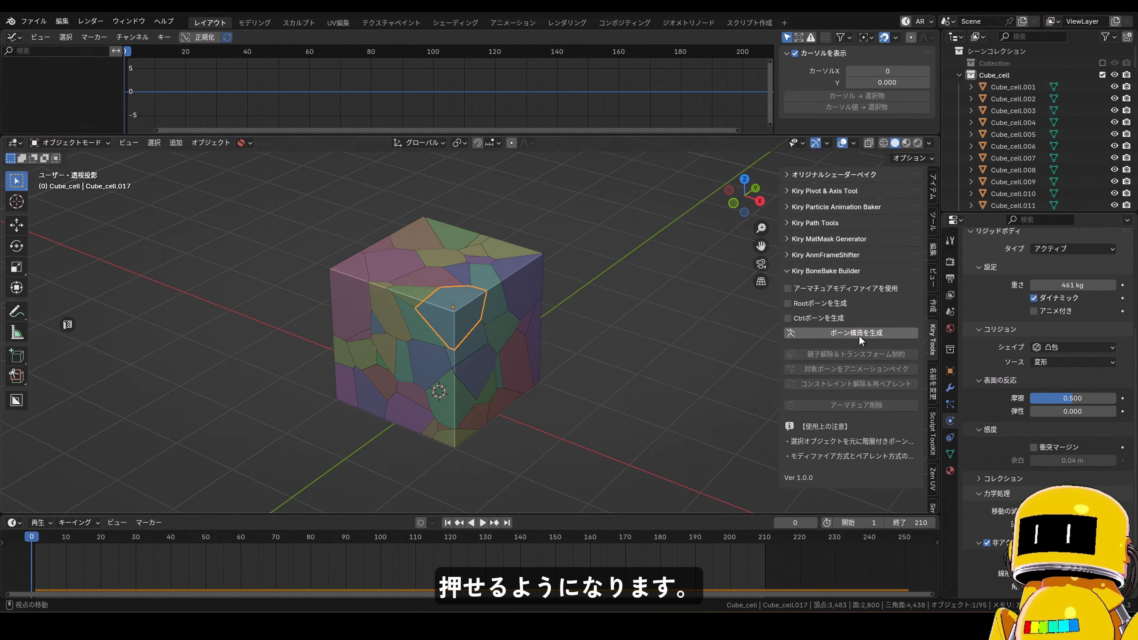
left_click(557, 400)
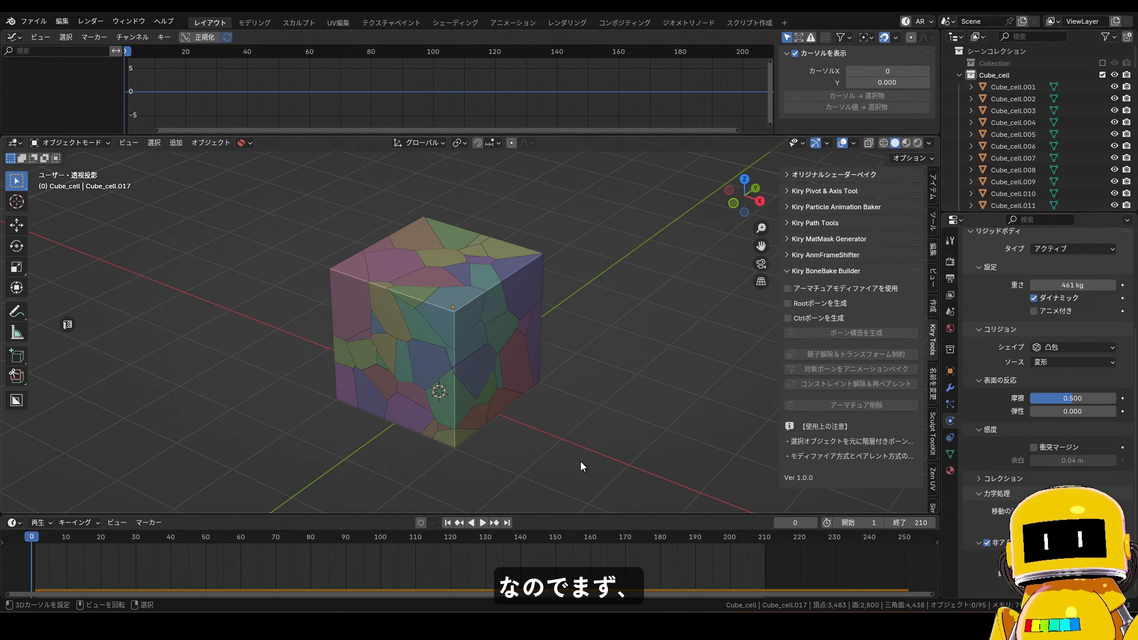
left_click_drag(596, 475, 271, 189)
middle_click_drag(362, 280, 412, 315)
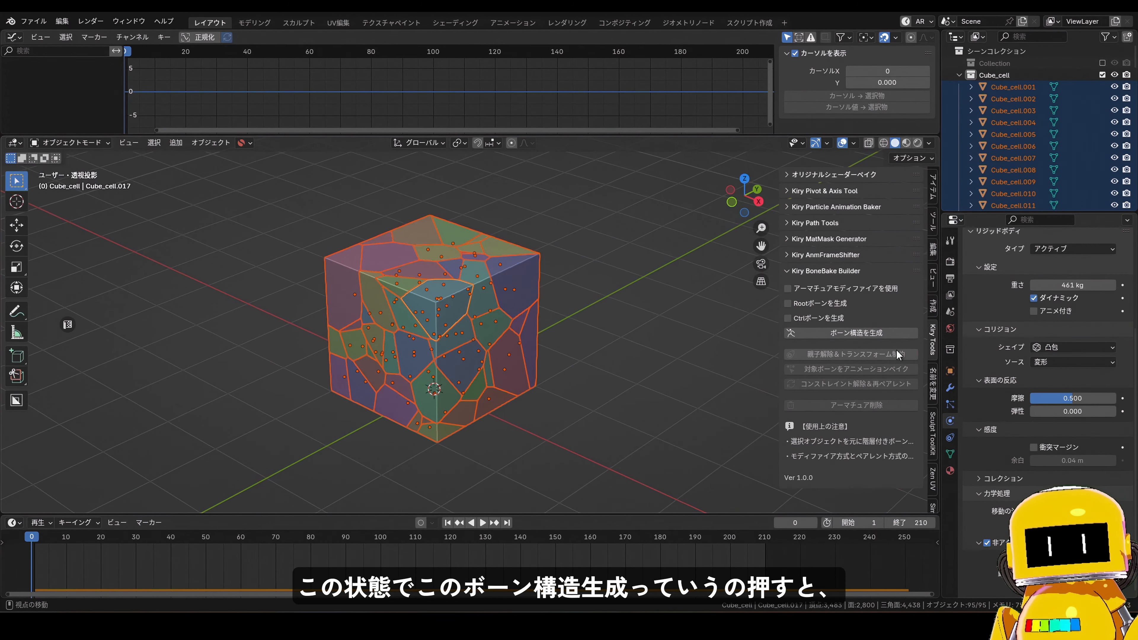
left_click(881, 337)
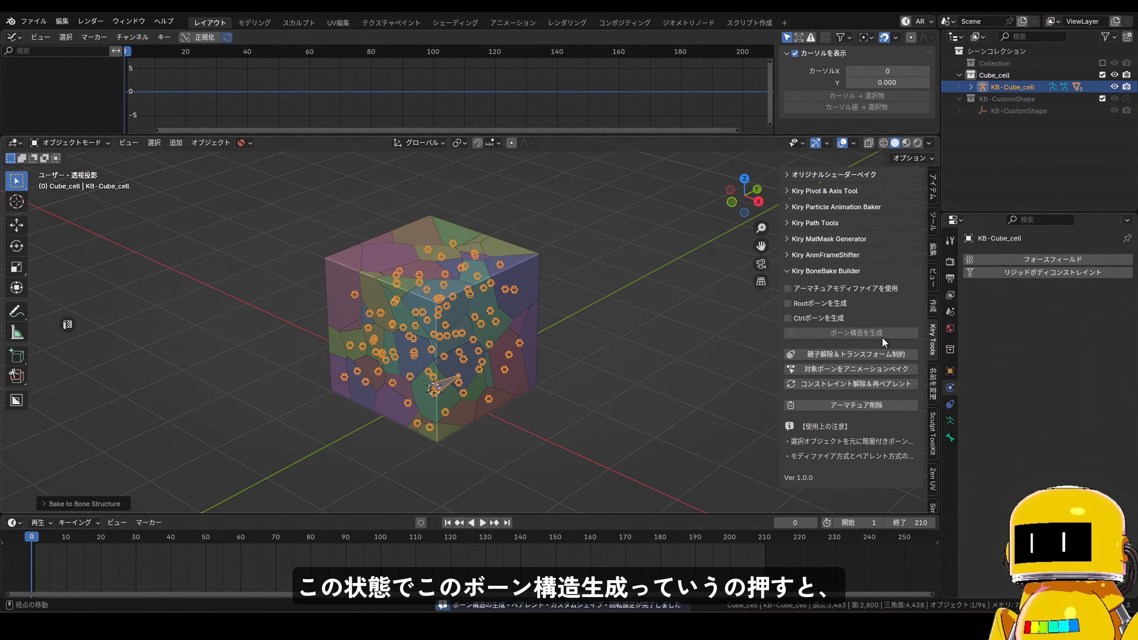
- Try moving several piece bones in Pose Mode to check the parenting, cancelling each move before returning to Object Mode
scroll(517, 301, "up", 2)
middle_click_drag(458, 300, 540, 290)
key("ctrl+Tab")
right_click(529, 320)
key("g")
right_click(575, 305)
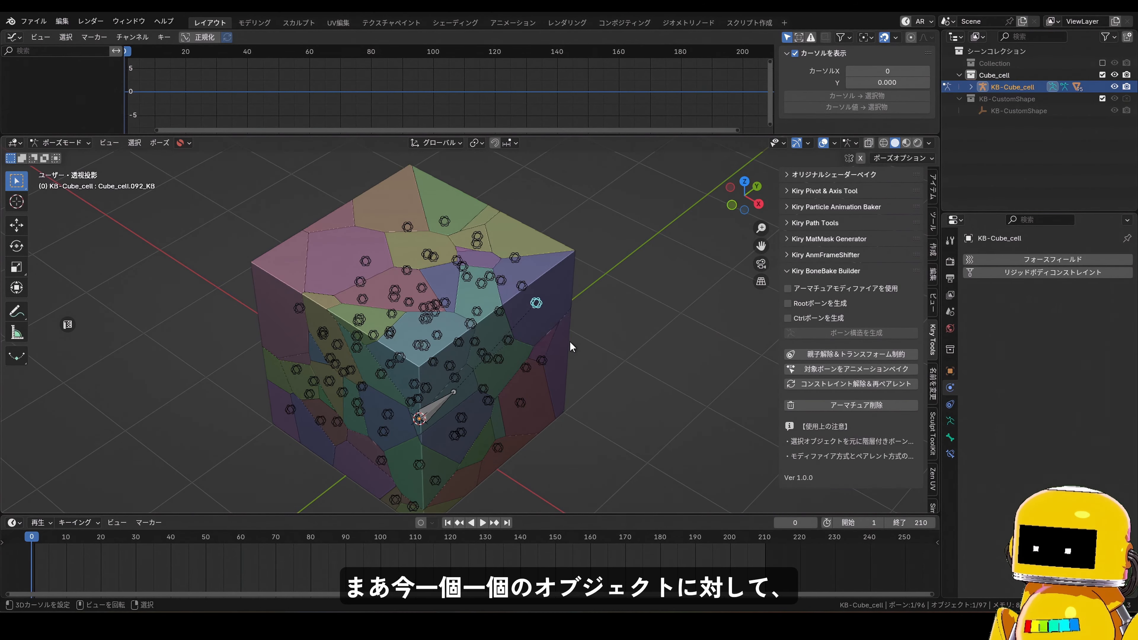
right_click(513, 249)
key("g")
right_click(578, 227)
middle_click_drag(577, 227, 529, 309)
right_click(447, 284)
key("g")
right_click(459, 312)
right_click(453, 301)
key("g")
right_click(398, 259)
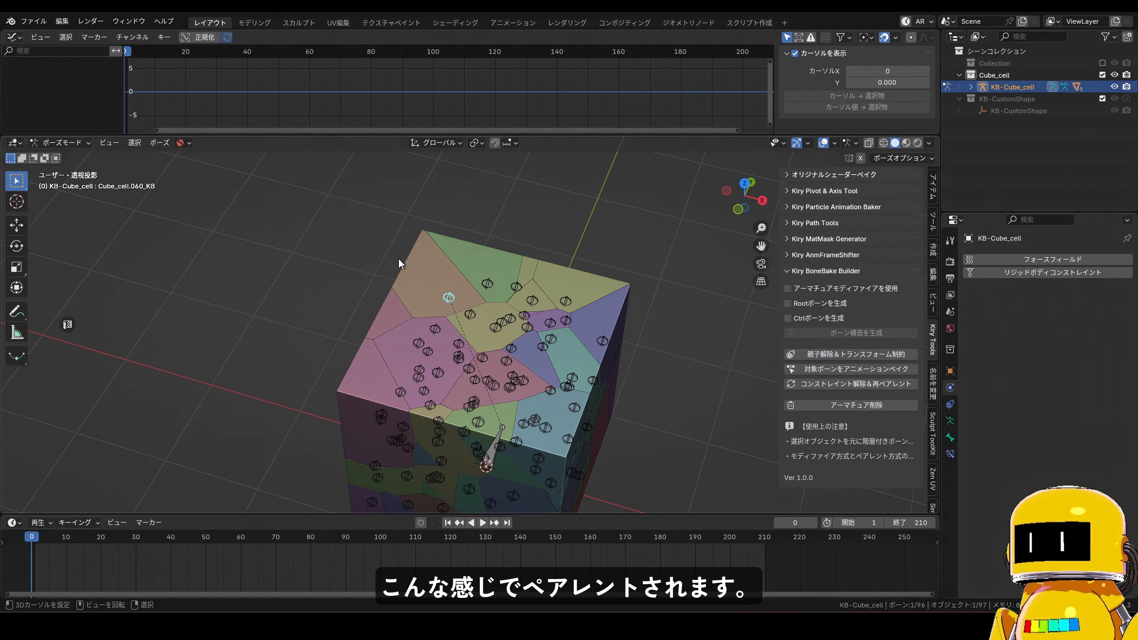
key("ctrl+Tab")
- Play the collapse simulation twice in Object Mode to compare the motion of the pieces with their bones
scroll(464, 312, "down", 3)
middle_click_drag(464, 312, 460, 339)
scroll(494, 293, "up", 2)
key("space")
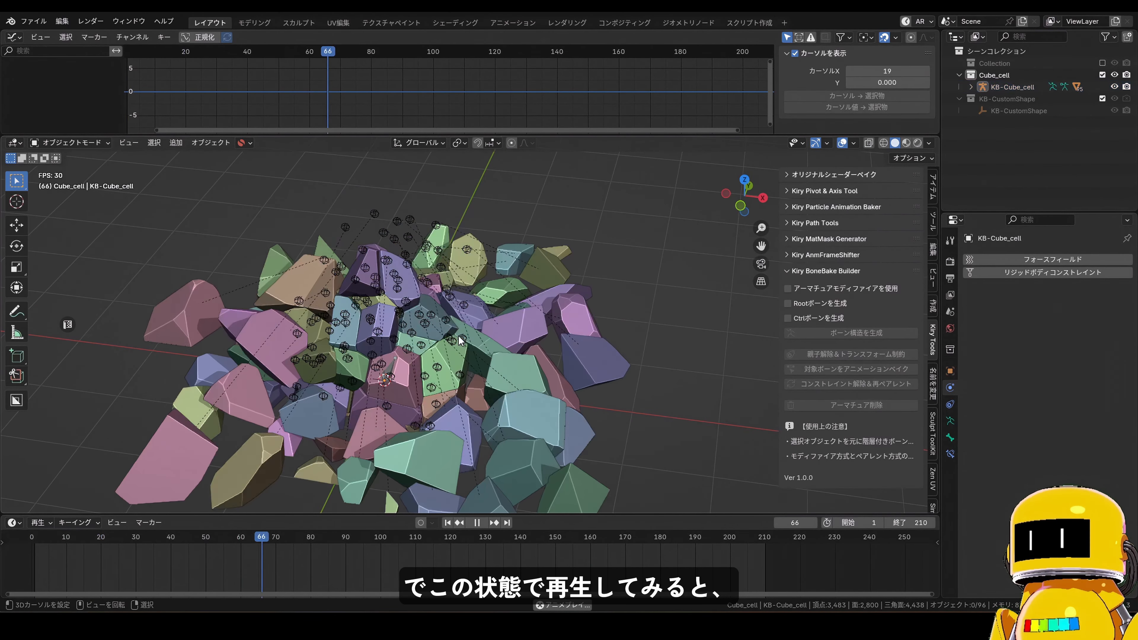
key("space")
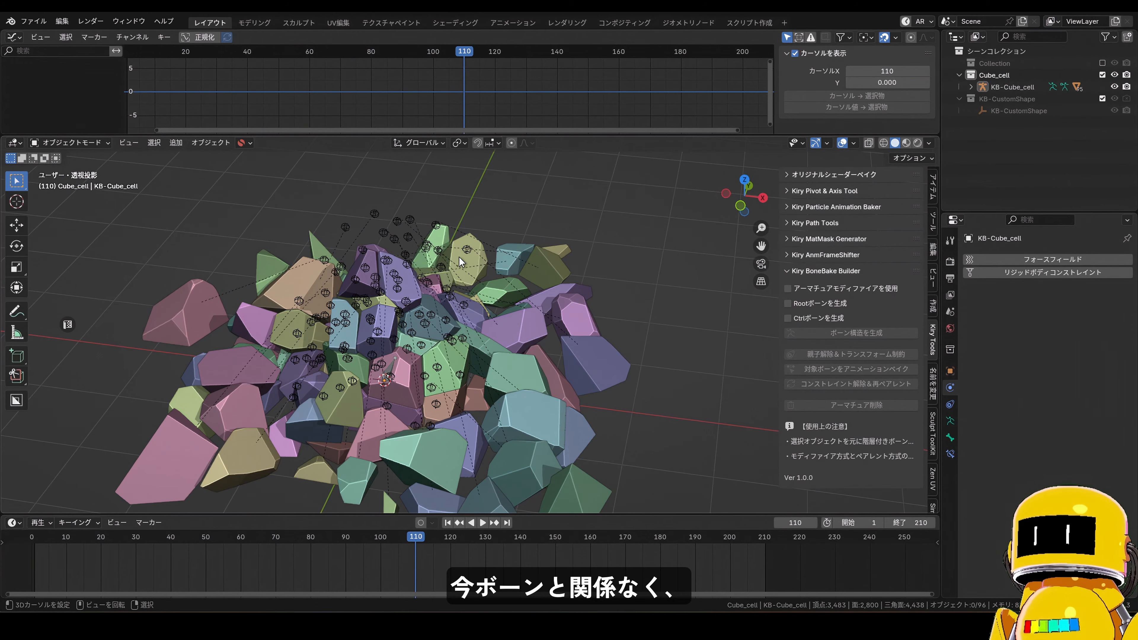
middle_click_drag(527, 332, 510, 295)
key("space")
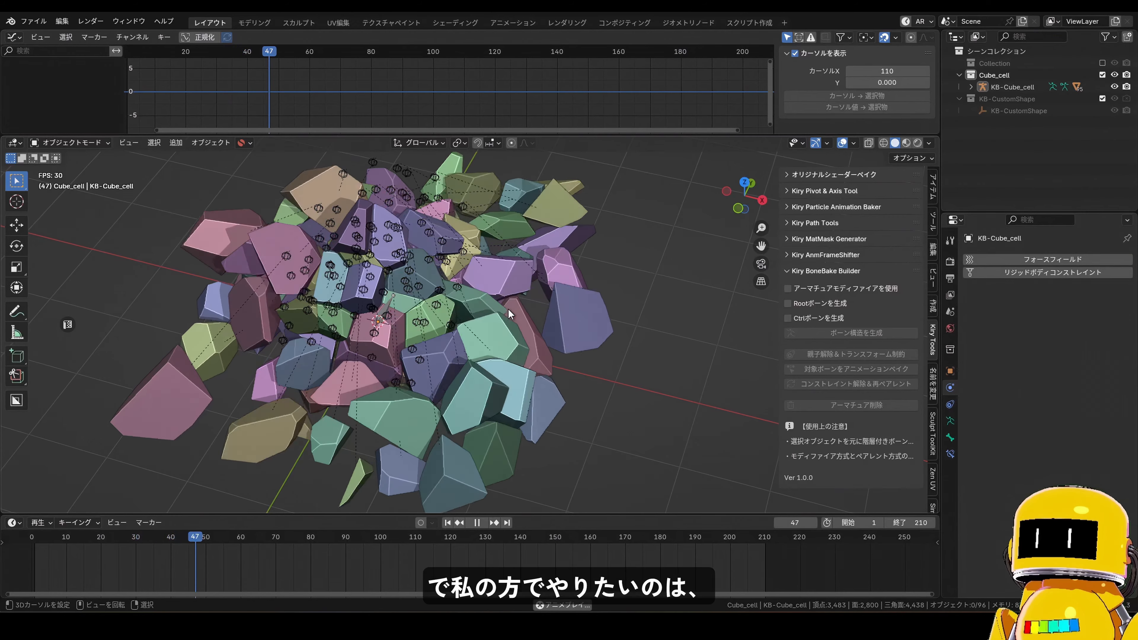
key("space")
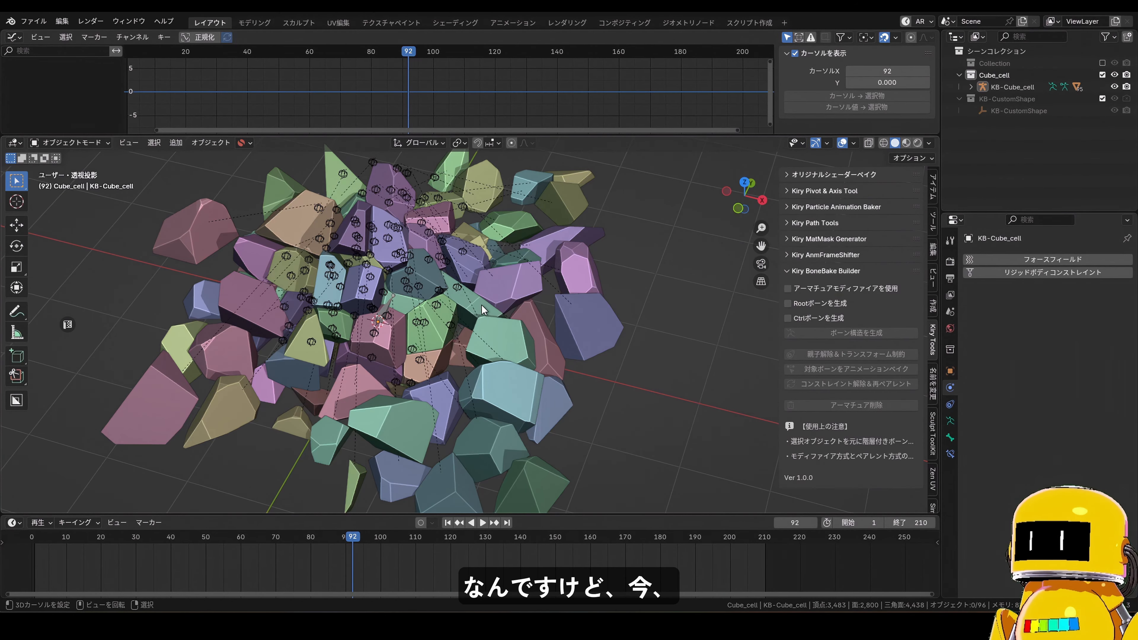
- Try moving a single piece bone in Pose Mode at frame 92 and cancel the move
key("ctrl+Tab")
left_click(457, 287)
middle_click_drag(459, 293, 452, 343, "shift")
middle_click_drag(451, 343, 465, 344)
scroll(464, 344, "up", 1)
key("g")
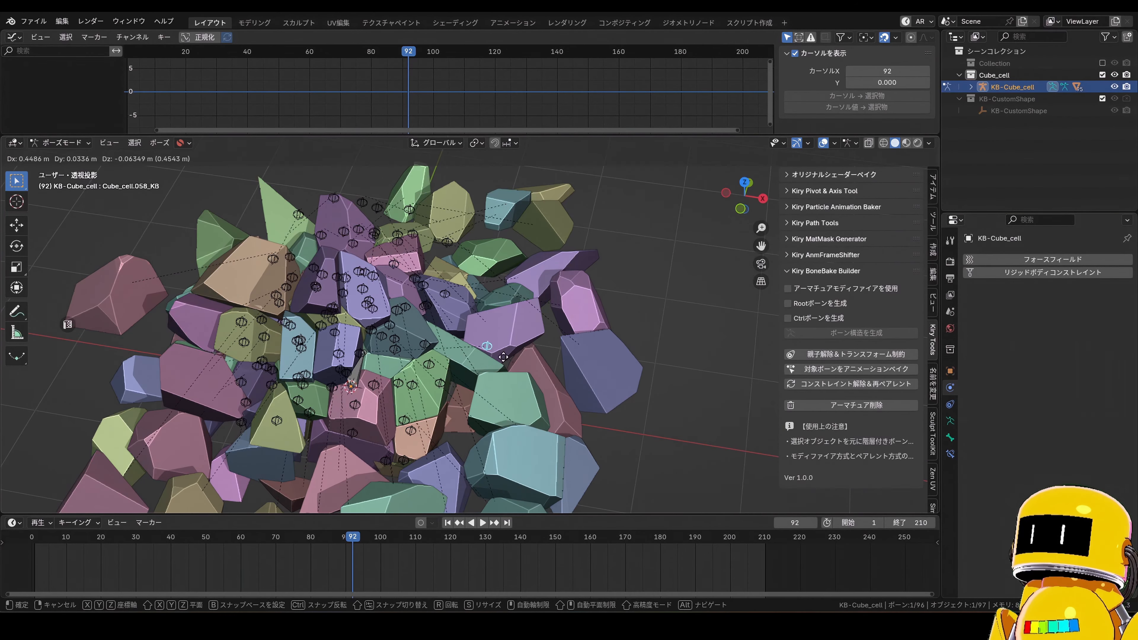
right_click(498, 342)
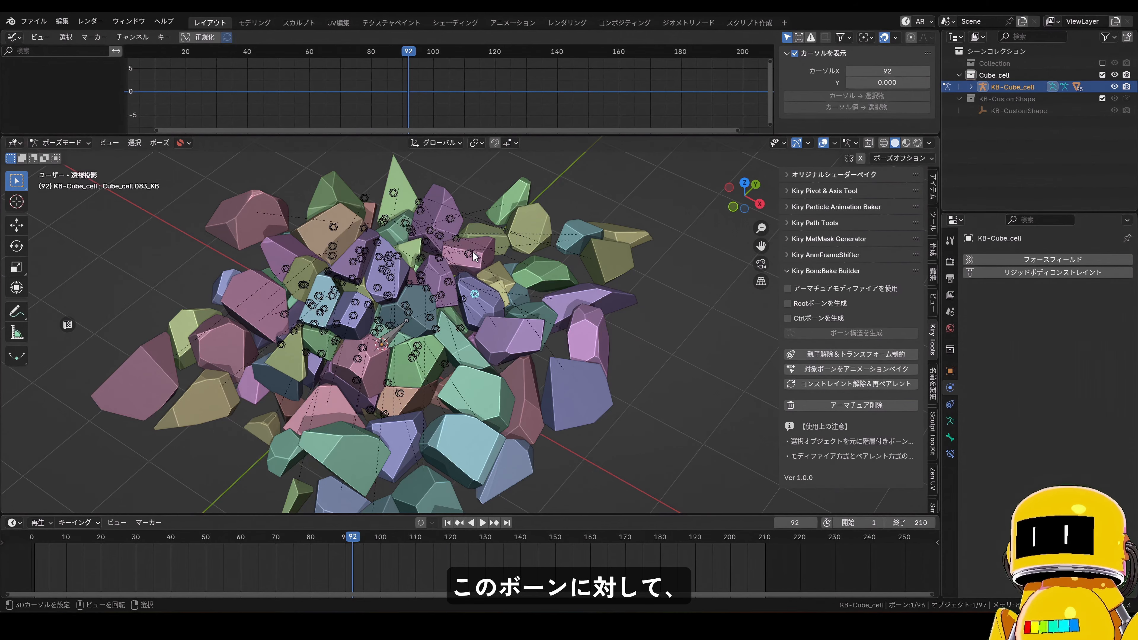
- Select another piece bone, try moving it at frame 0, cancel the move and return to Object Mode
left_click(469, 254)
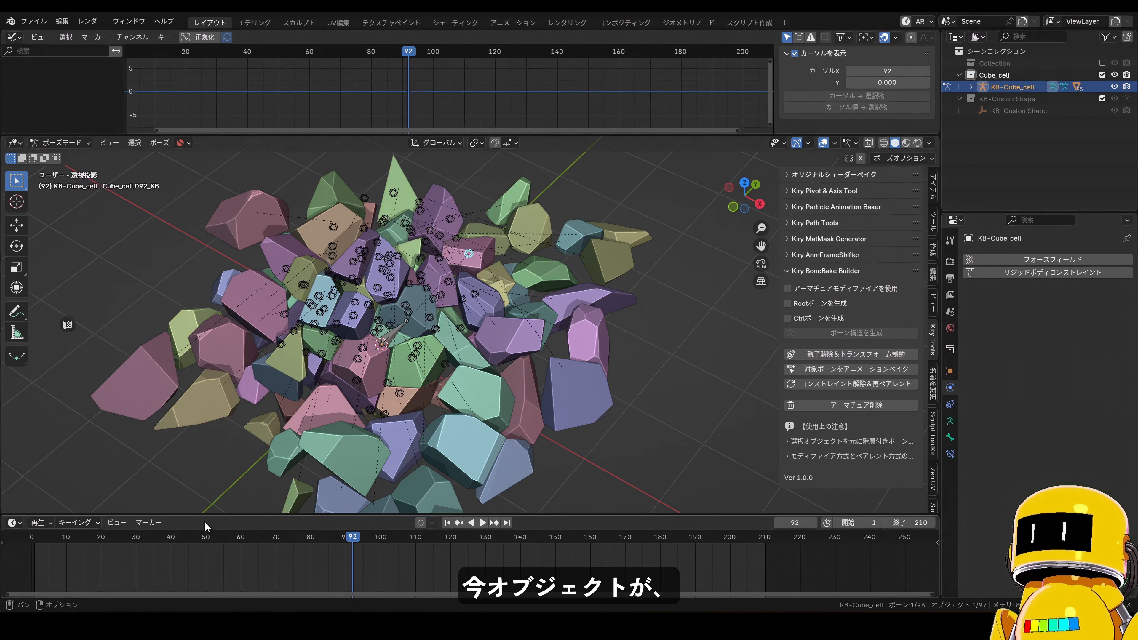
left_click(31, 572)
key("g")
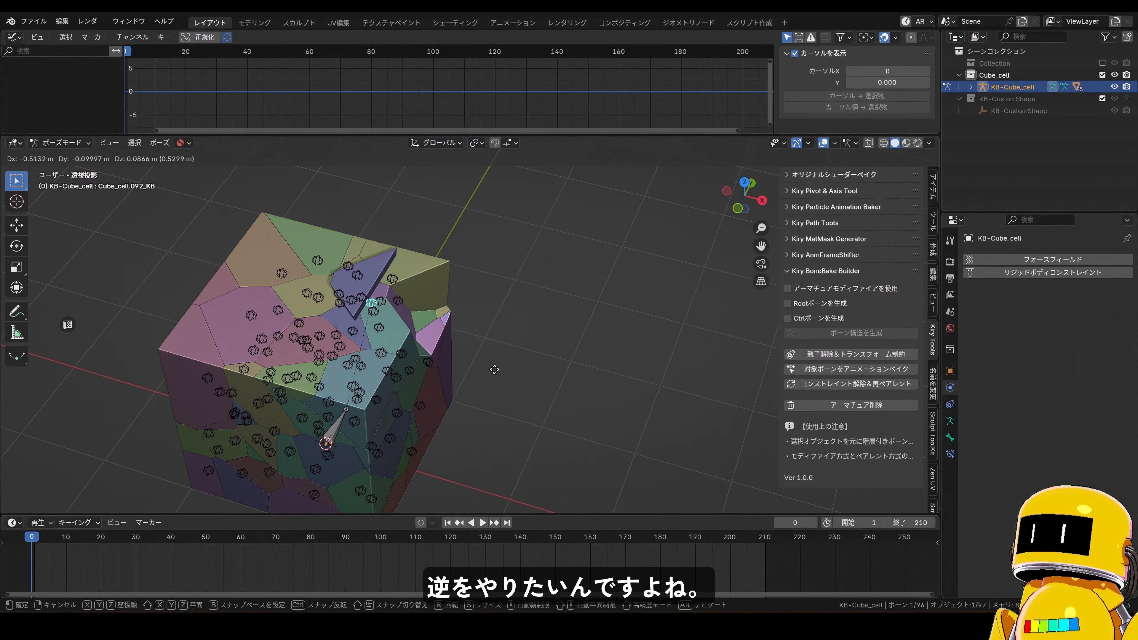
right_click(494, 368)
scroll(409, 322, "up", 3)
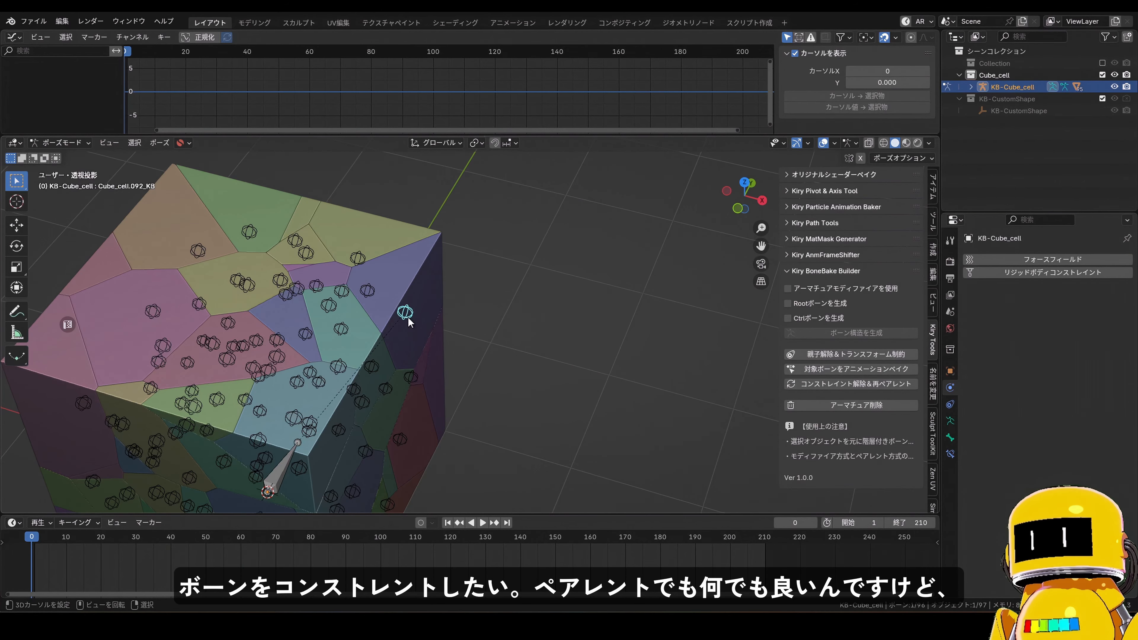
key("ctrl+Tab")
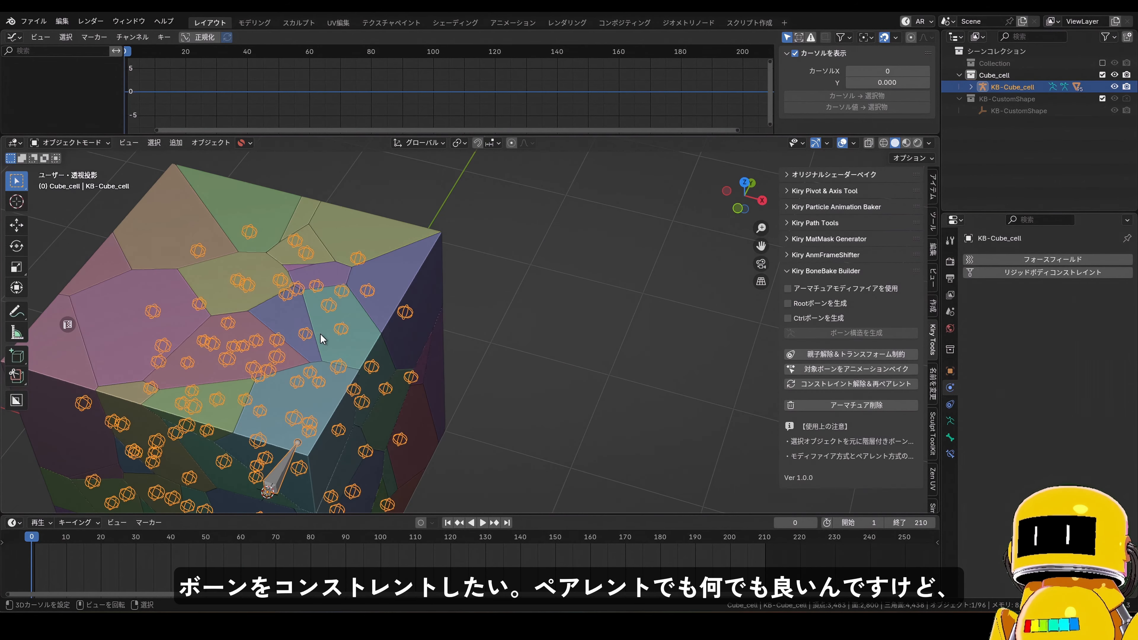
- Cancel the trial move and apply 親子解除&トランスフォーム制約 to the KB-Cube_cell armature so its bones follow the pieces
key("g")
right_click(409, 320)
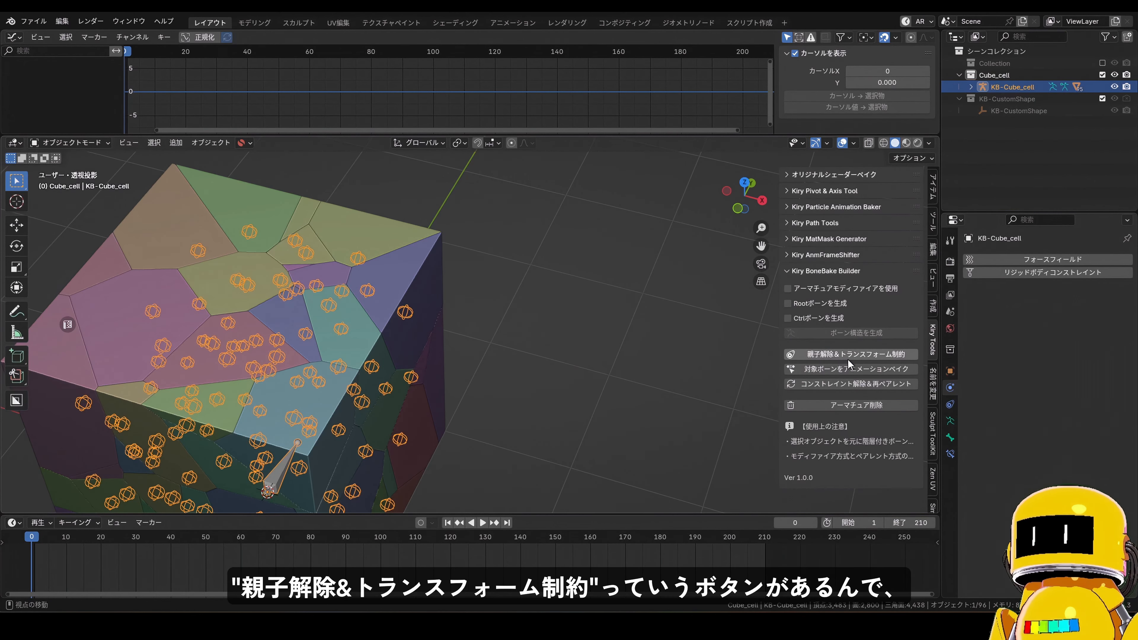
left_click(887, 356)
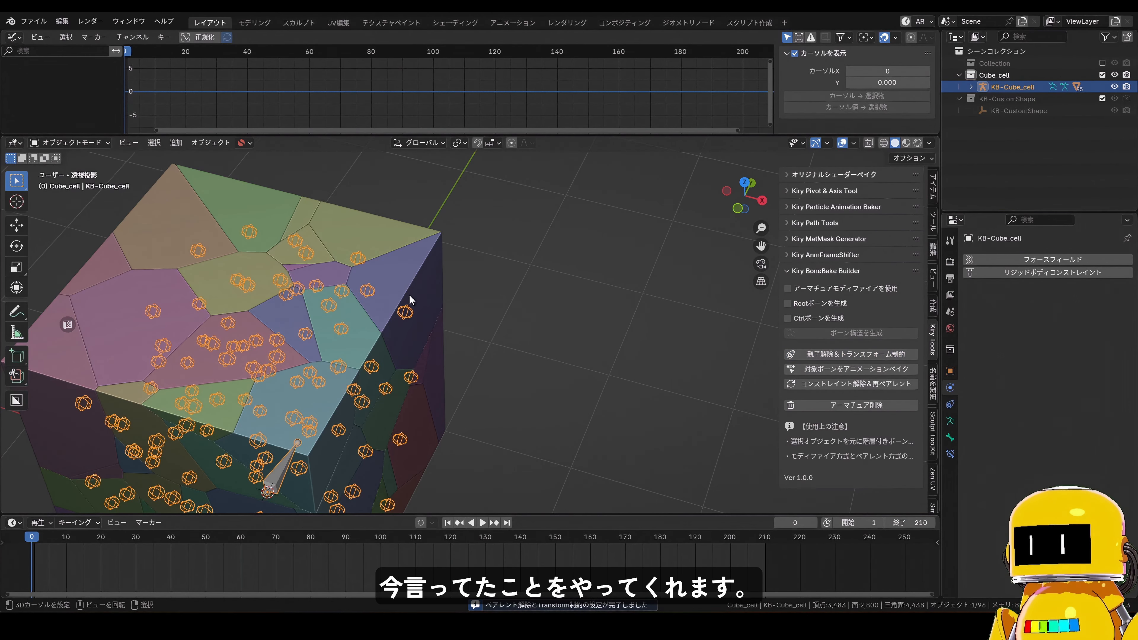
- Try moving two upper corner pieces of the cube to check that their bones follow, cancelling the moves
scroll(435, 308, "down", 2)
scroll(435, 310, "up", 2)
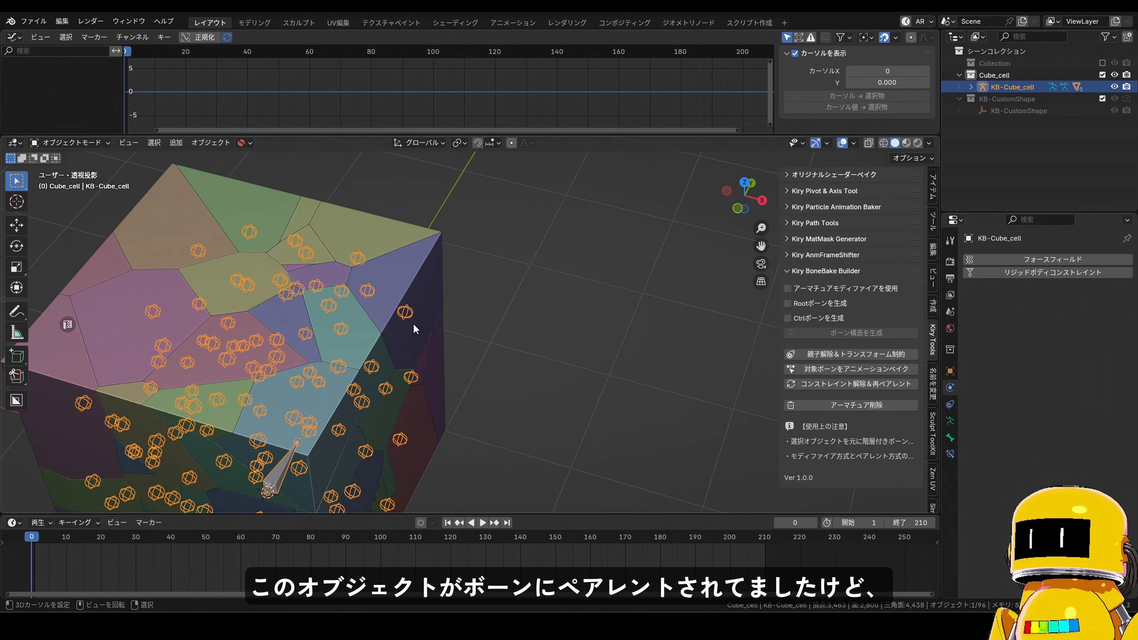
left_click(414, 290)
key("g")
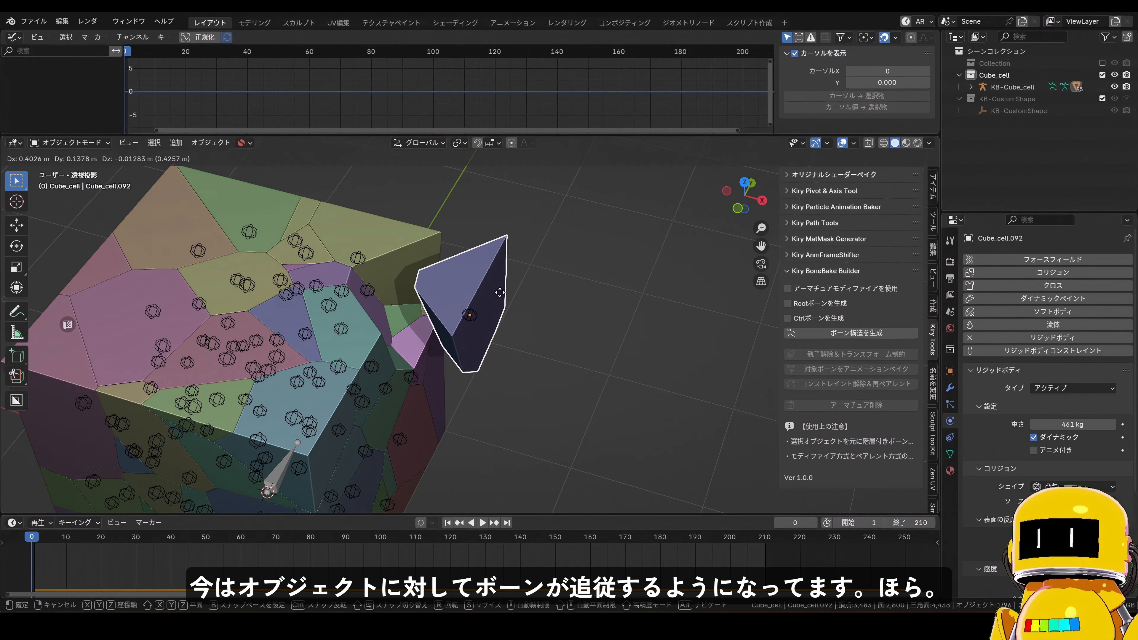
right_click(557, 262)
left_click(415, 235)
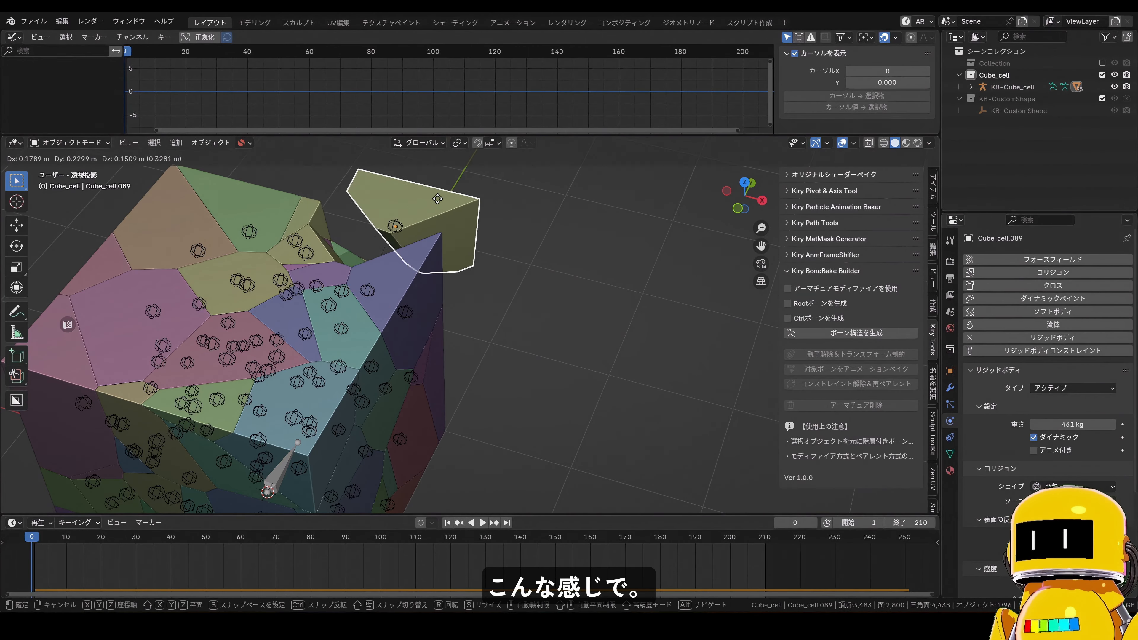
- Play the collapse simulation in Object Mode to check that the bones follow the falling pieces, and stop playback
scroll(409, 231, "down", 5)
key("space")
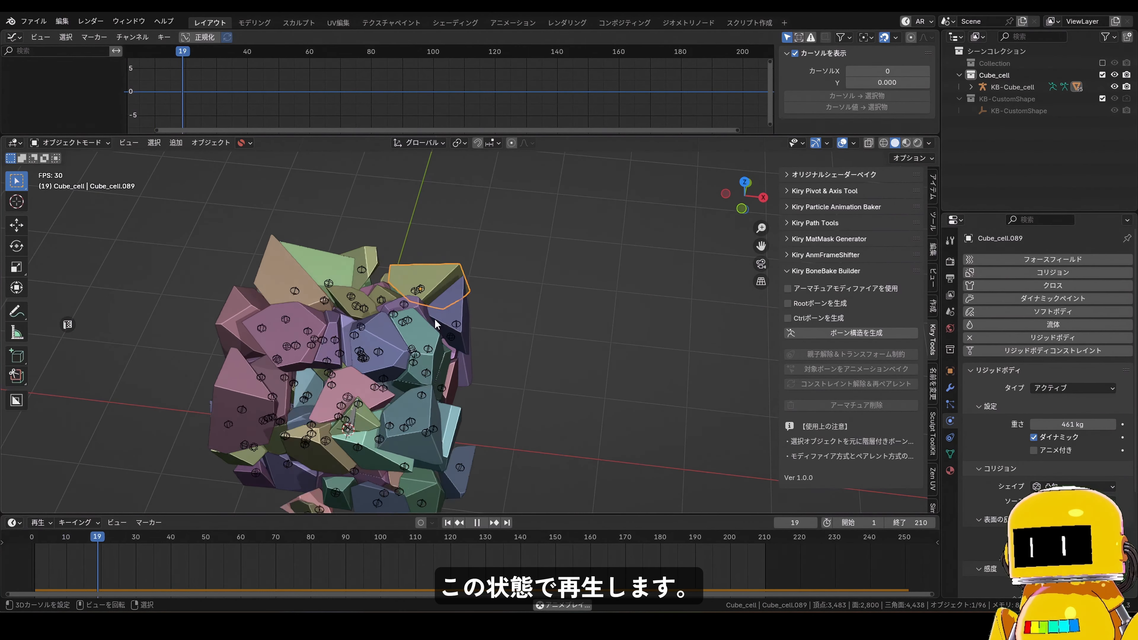
key("alt+a")
middle_click_drag(446, 321, 420, 301)
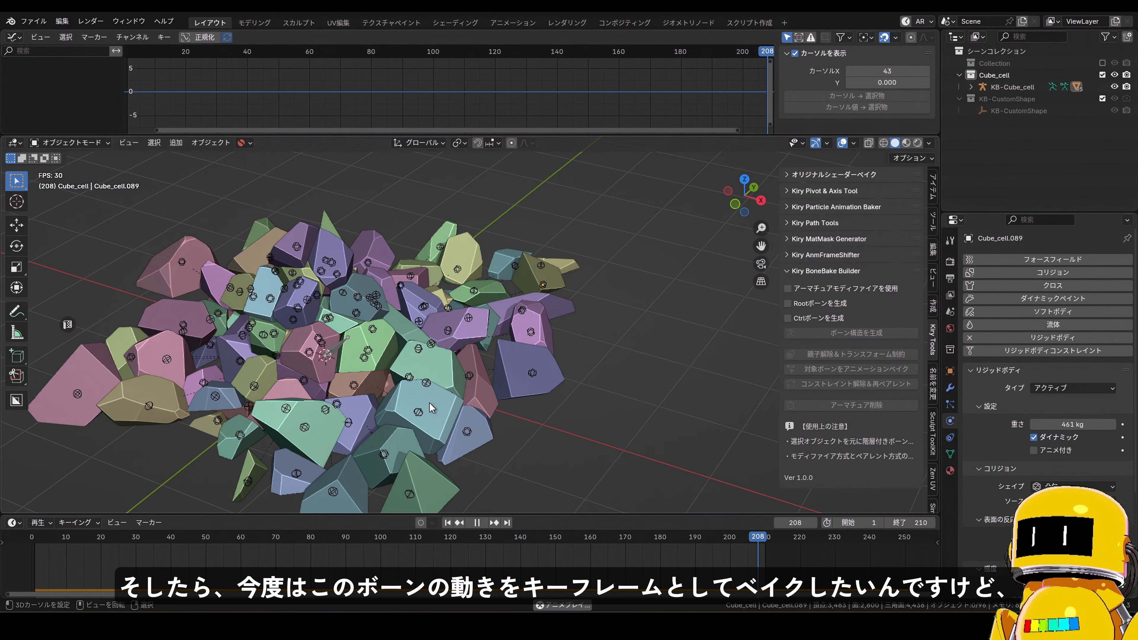
key("space")
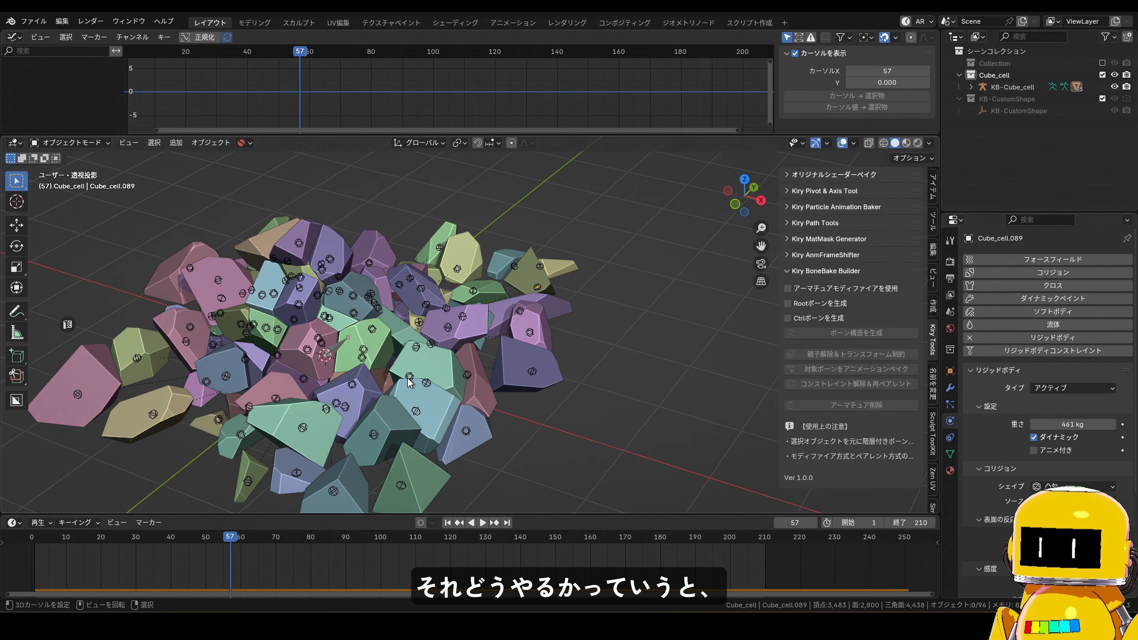
- Select the KB-Cube_cell armature and bake its bone motion to keyframes with 対象ボーンをアニメーションベイク
left_click(420, 349)
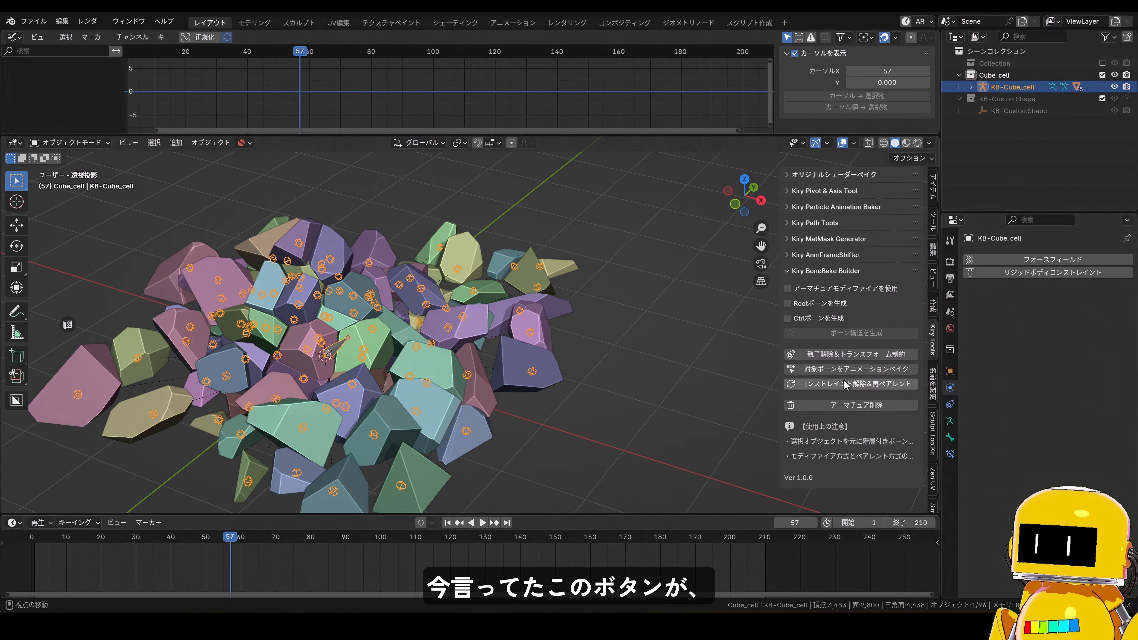
left_click(517, 374)
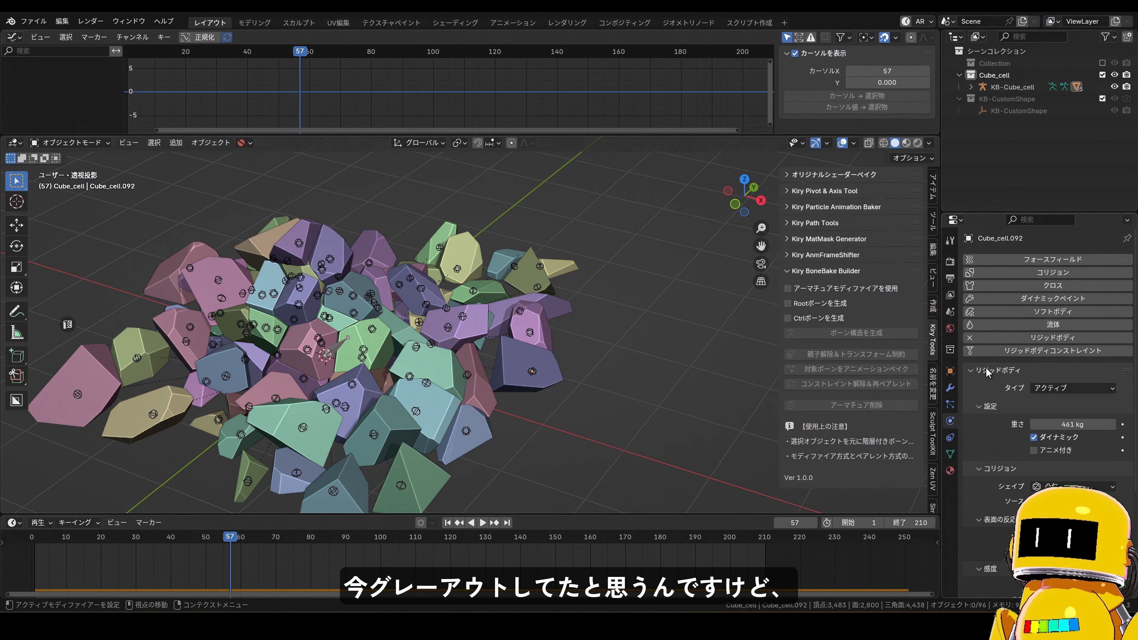
left_click(533, 383)
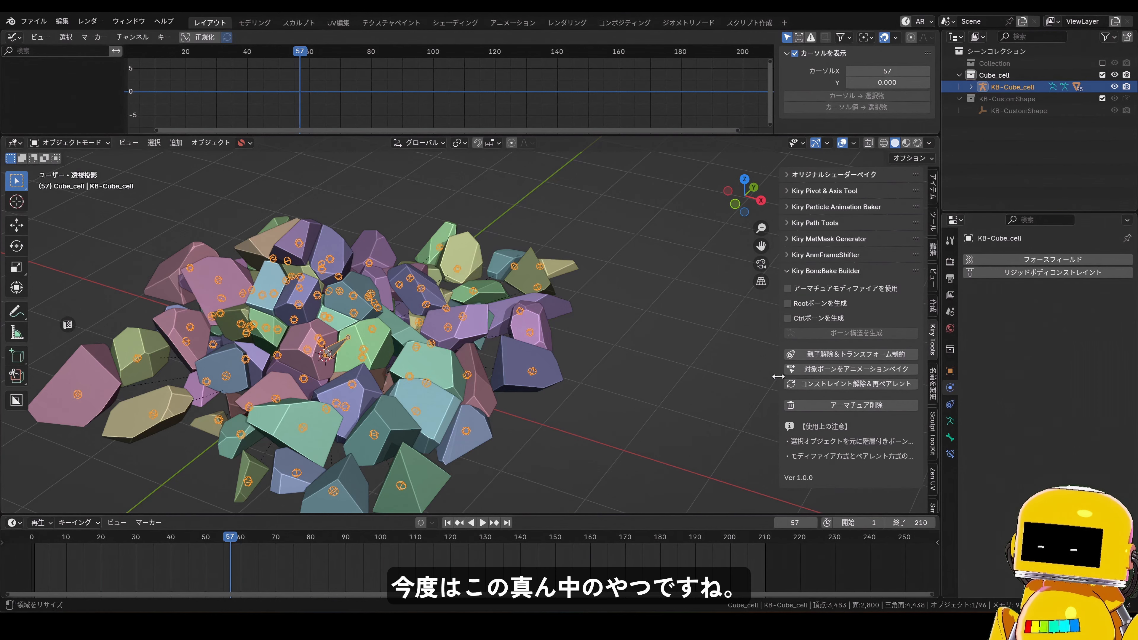
left_click(873, 372)
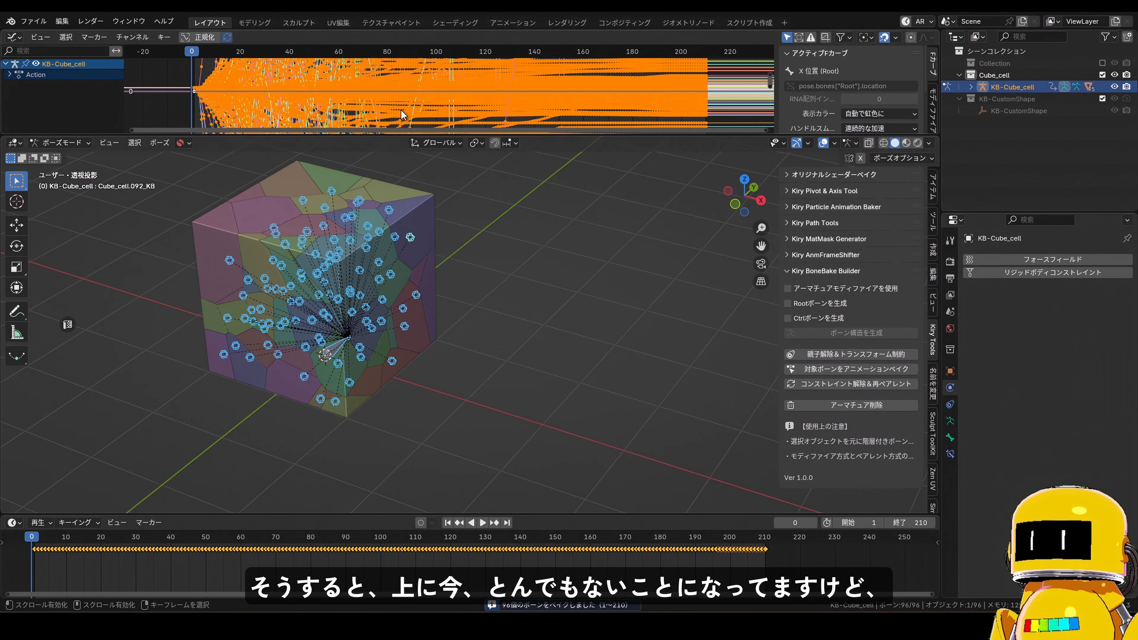
- Fit all baked curves in the Graph Editor view and enlarge that editor's height
scroll(401, 110, "down", 2)
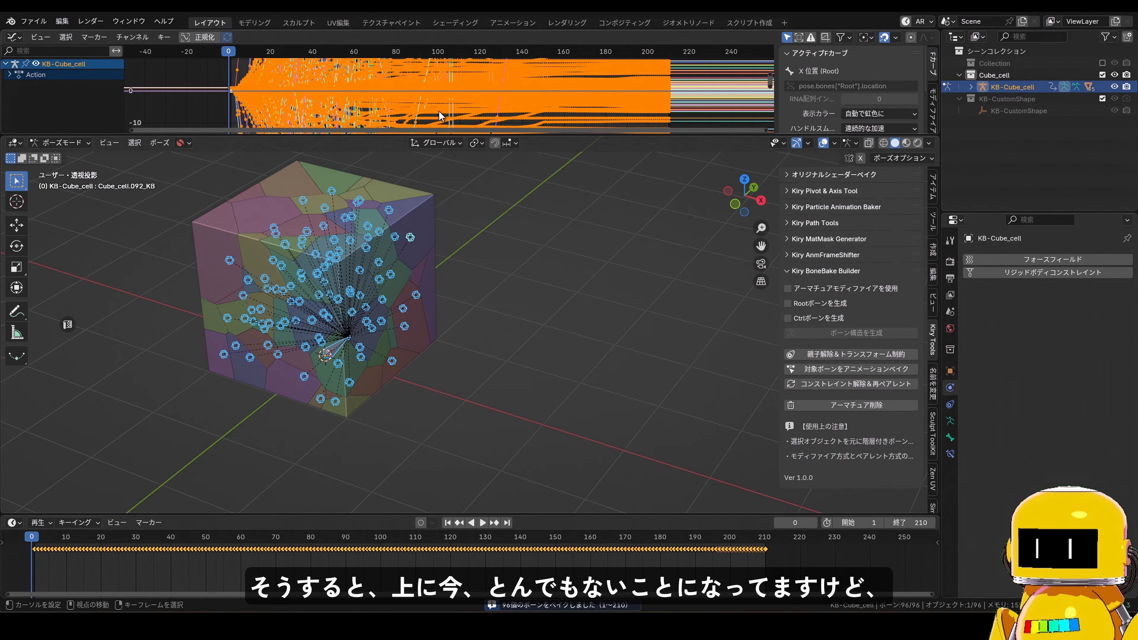
key("Home")
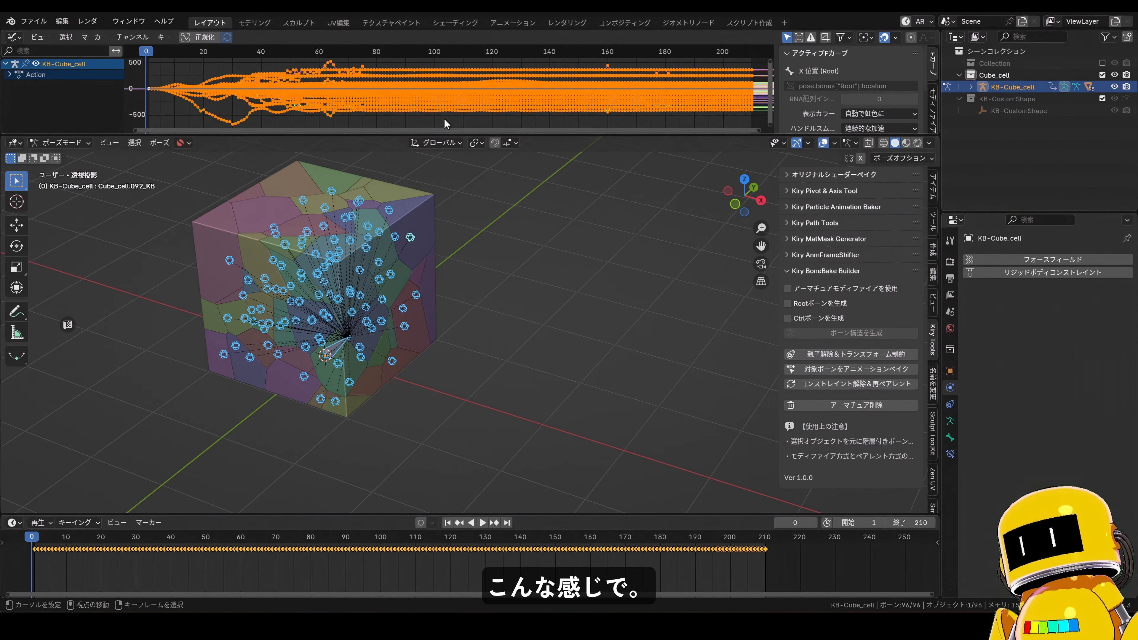
left_click_drag(455, 131, 455, 261)
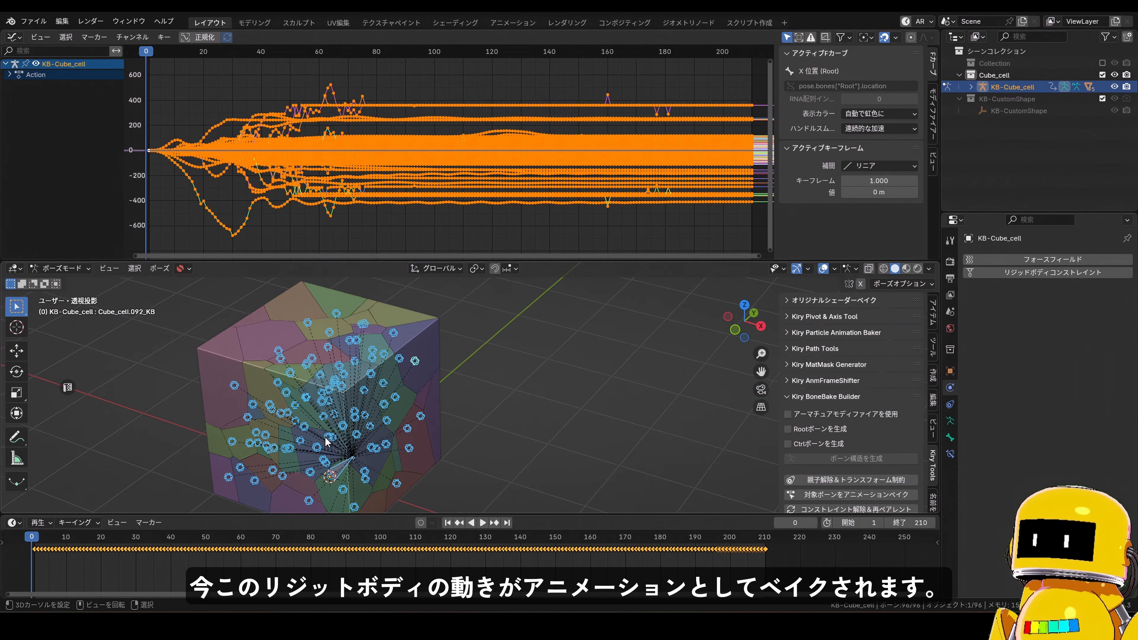
- Play back the collapse to review the motion after baking, and stop playback at frame 14
key("space")
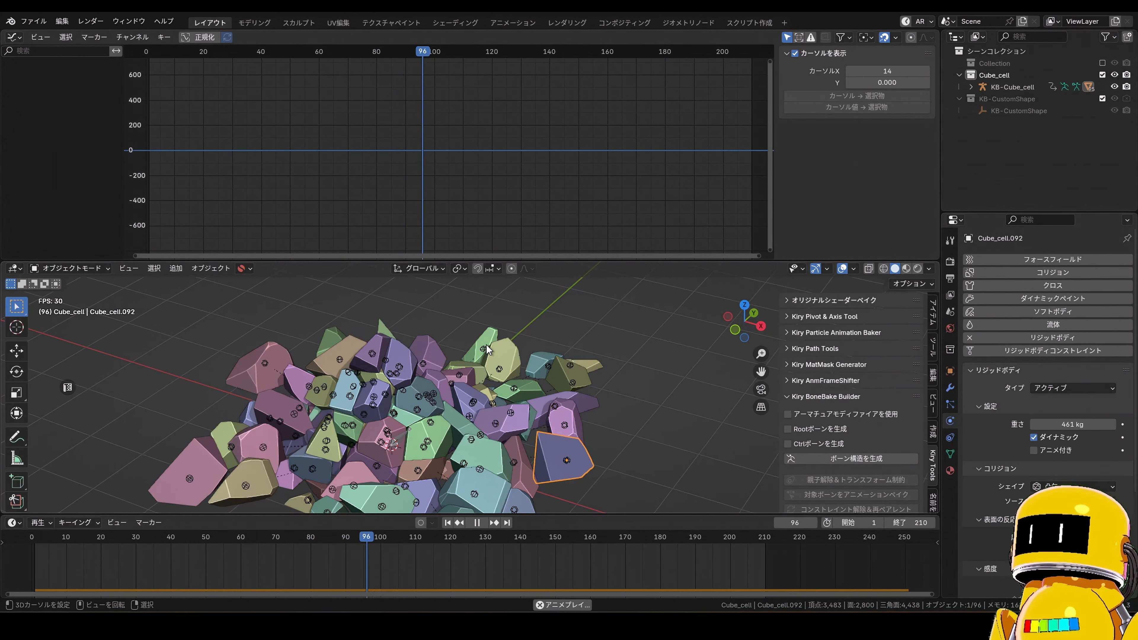
key("space")
key("space")
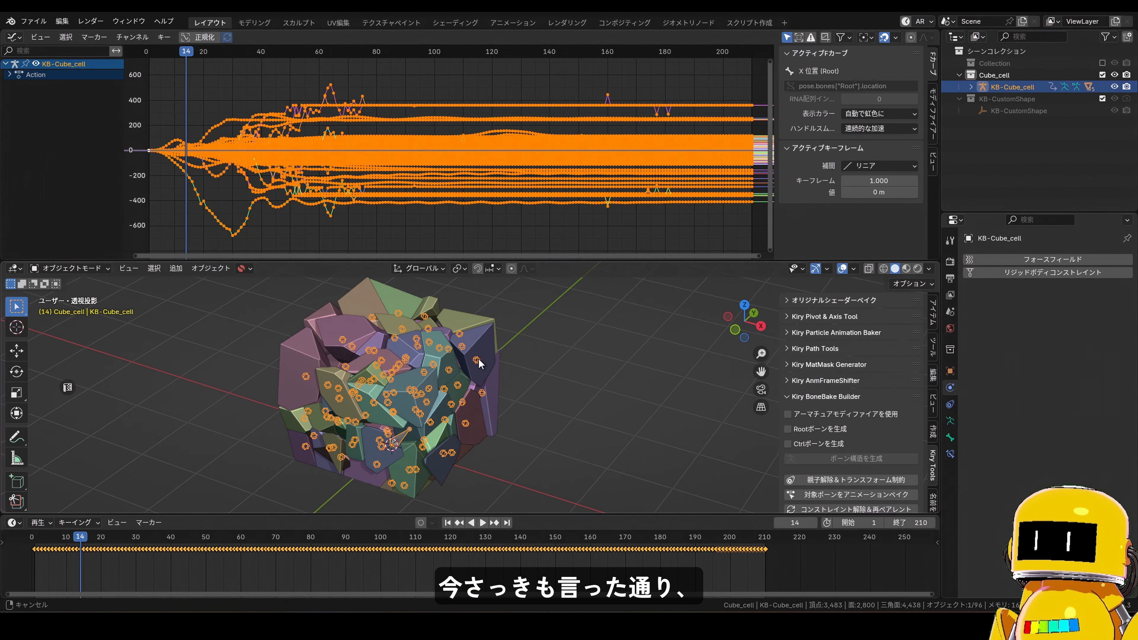
- Try moving a corner bone in Pose Mode and its piece in Object Mode at frame 14, cancelling both moves
scroll(457, 419, "up", 3)
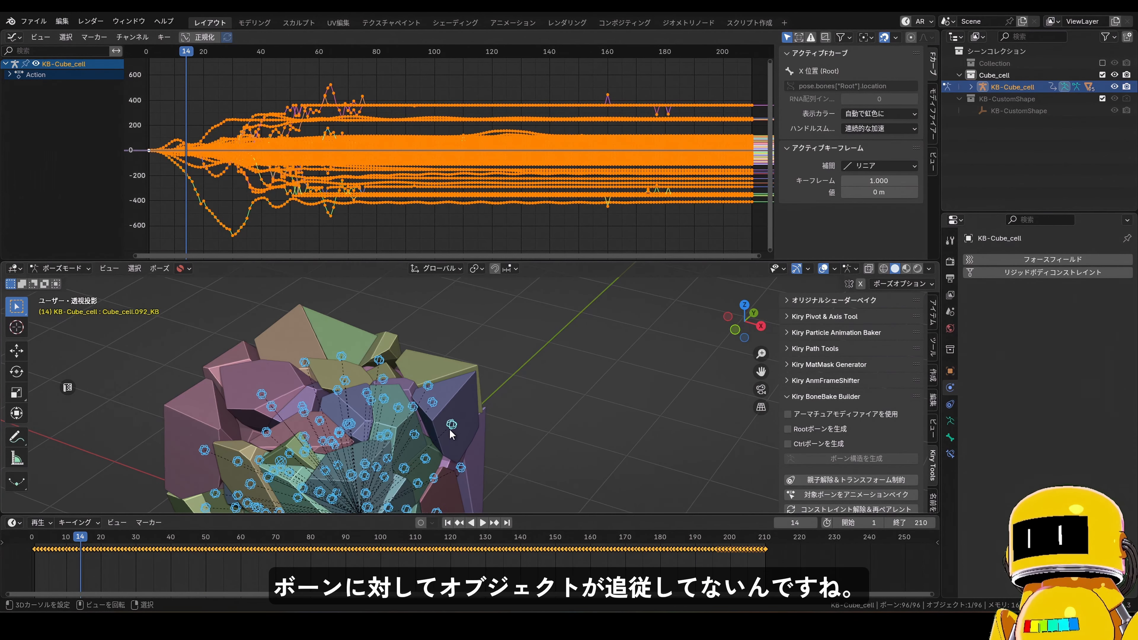
left_click(449, 429)
key("g")
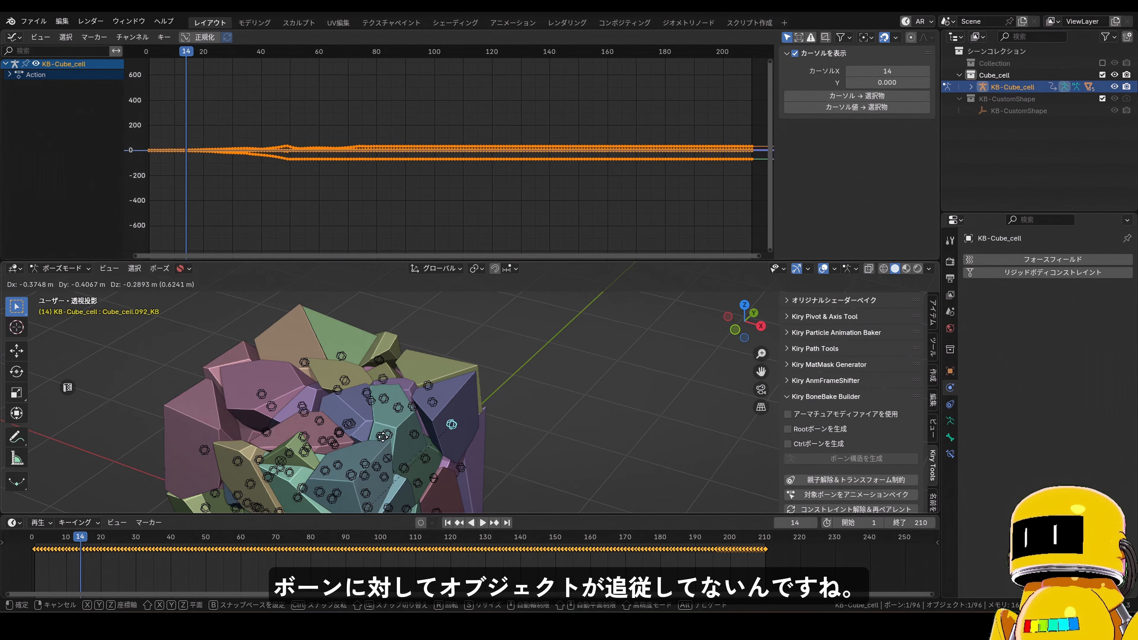
right_click(456, 421)
key("ctrl+Tab")
left_click(458, 414)
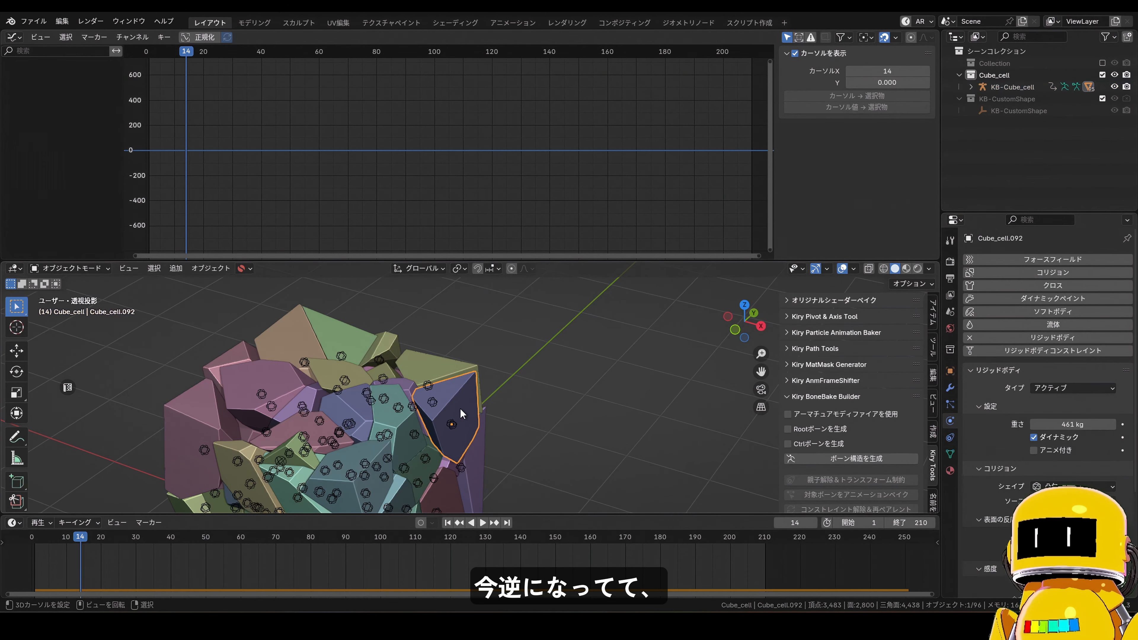
key("g")
right_click(512, 394)
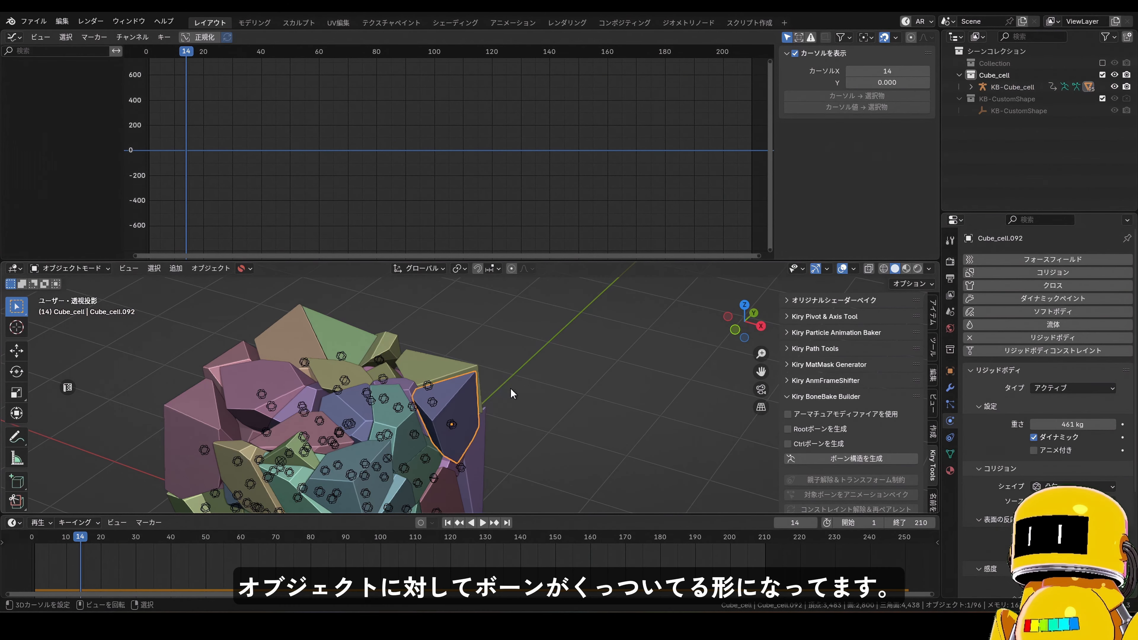
- Select the armature and the corner piece in turn, replay the rigid body collapse from frame 0, and return to frame 0
left_click(456, 426)
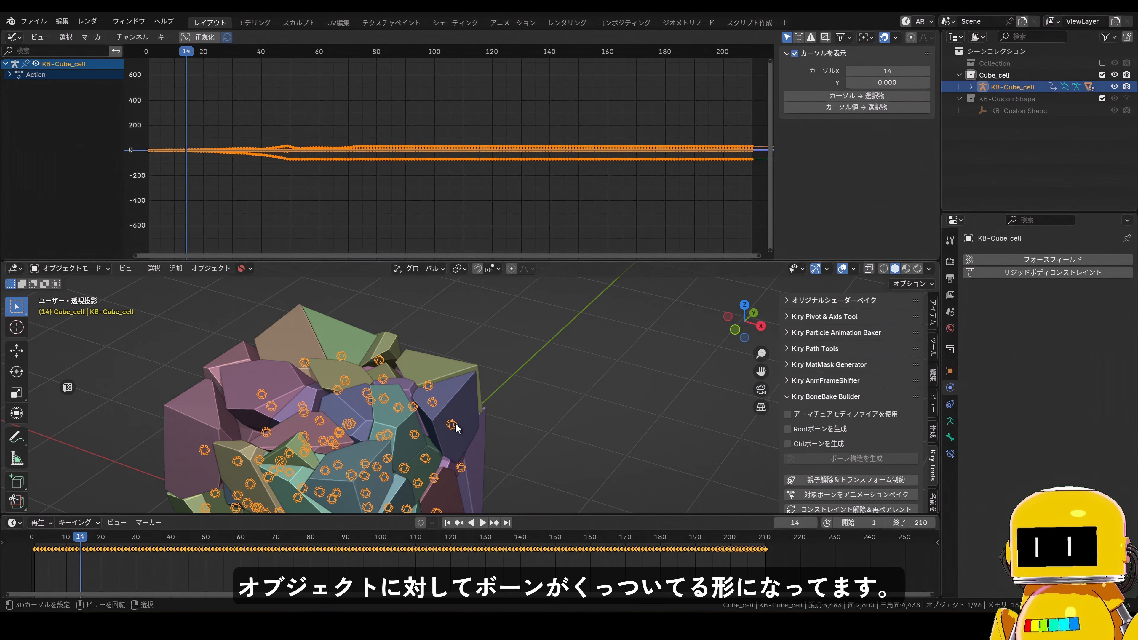
left_click(461, 413)
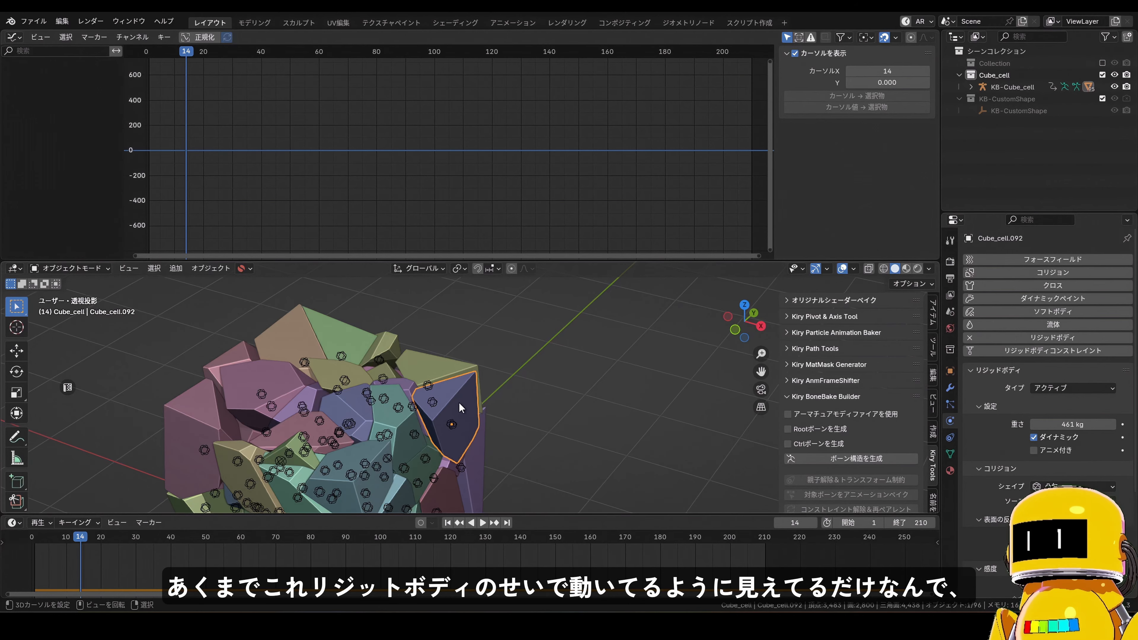
mouse_move(50, 566)
left_mouse_down()
mouse_move(41, 565)
mouse_move(118, 557)
mouse_move(30, 557)
left_mouse_up()
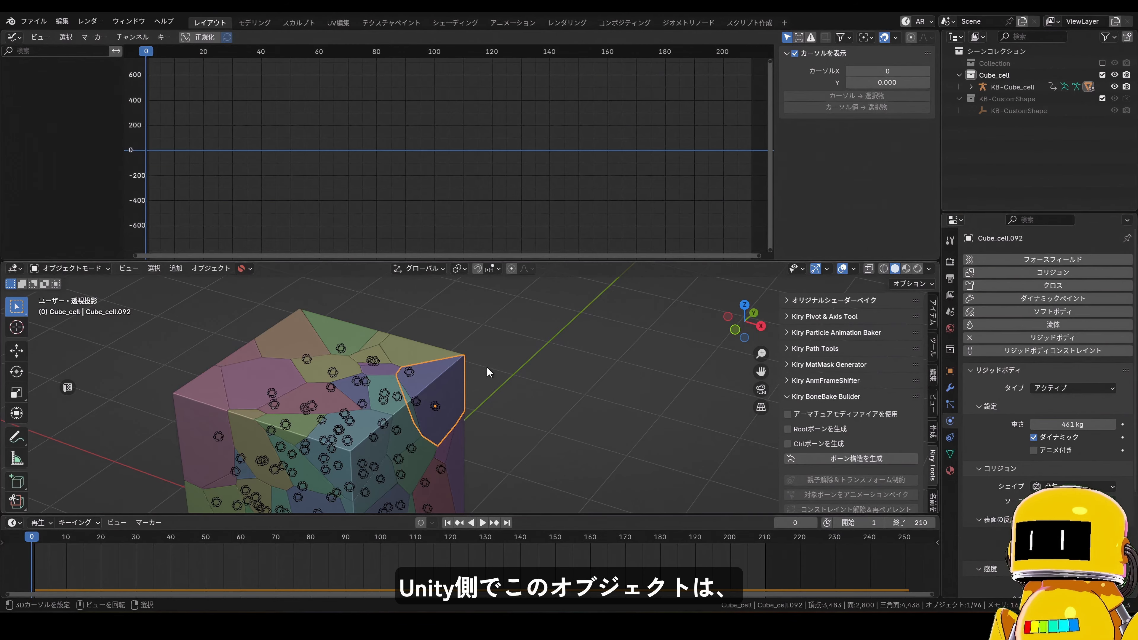
middle_click_drag(427, 381, 444, 357)
key("space")
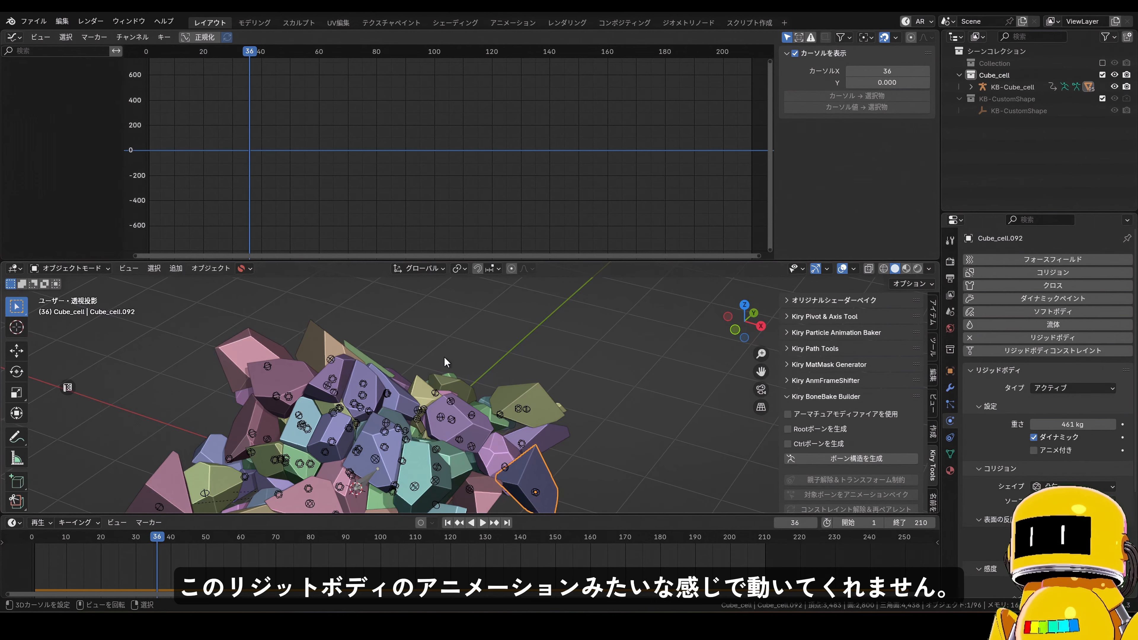
left_click_drag(68, 564, 6, 573)
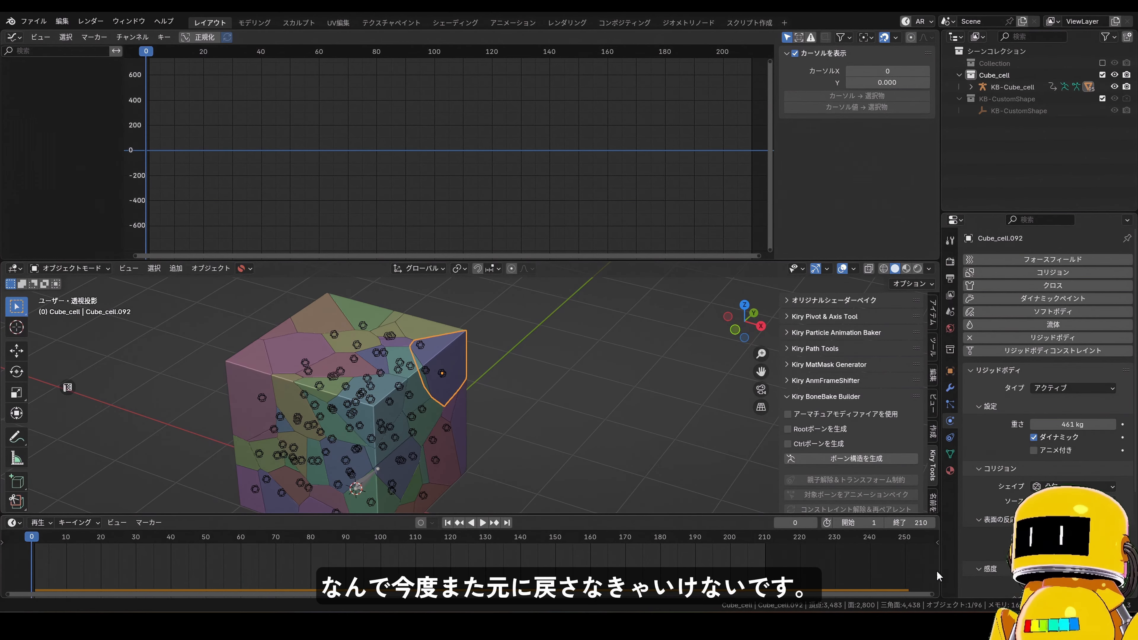
- Alternate the selection between the armature and the upper corner piece at frame 0 to examine their relationship
scroll(431, 349, "up", 2)
right_click(433, 364)
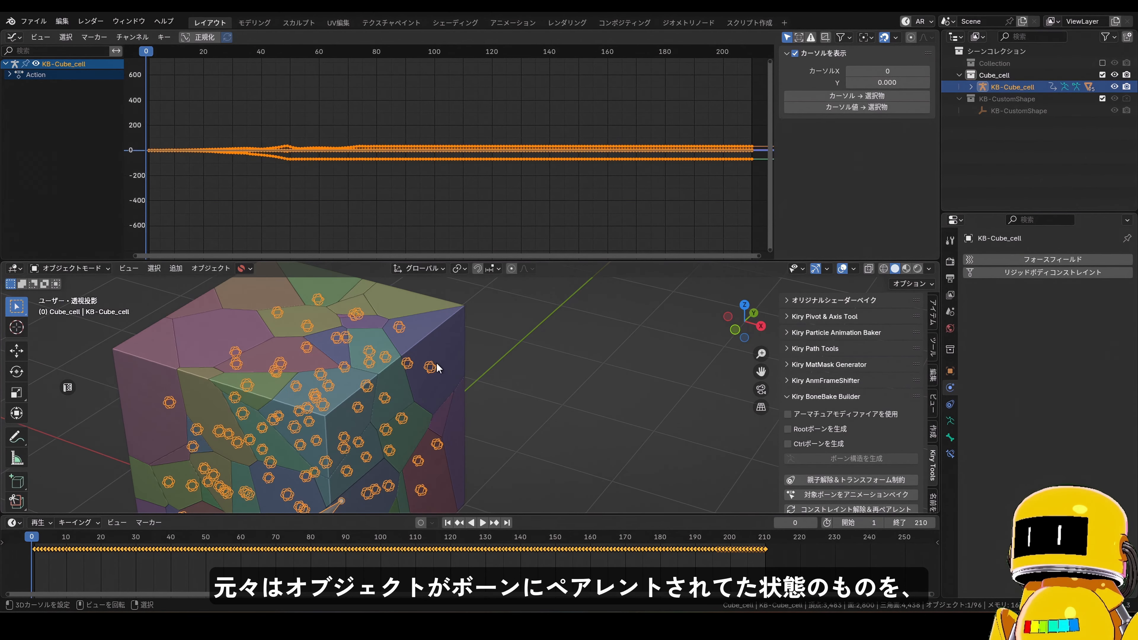
right_click(450, 349)
right_click(434, 373)
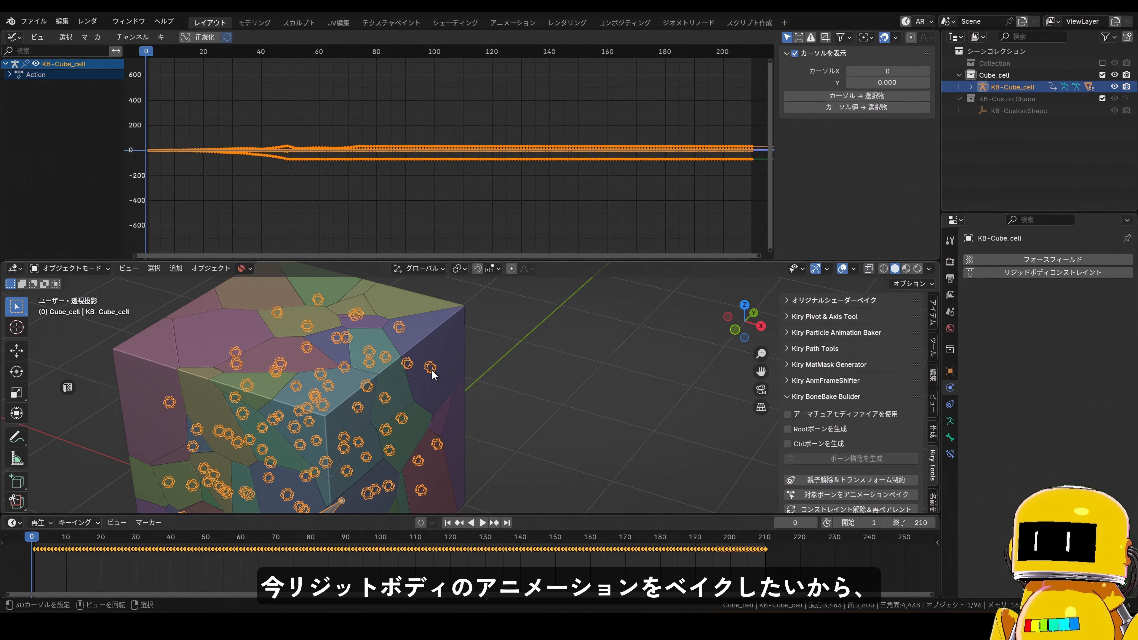
right_click(448, 351)
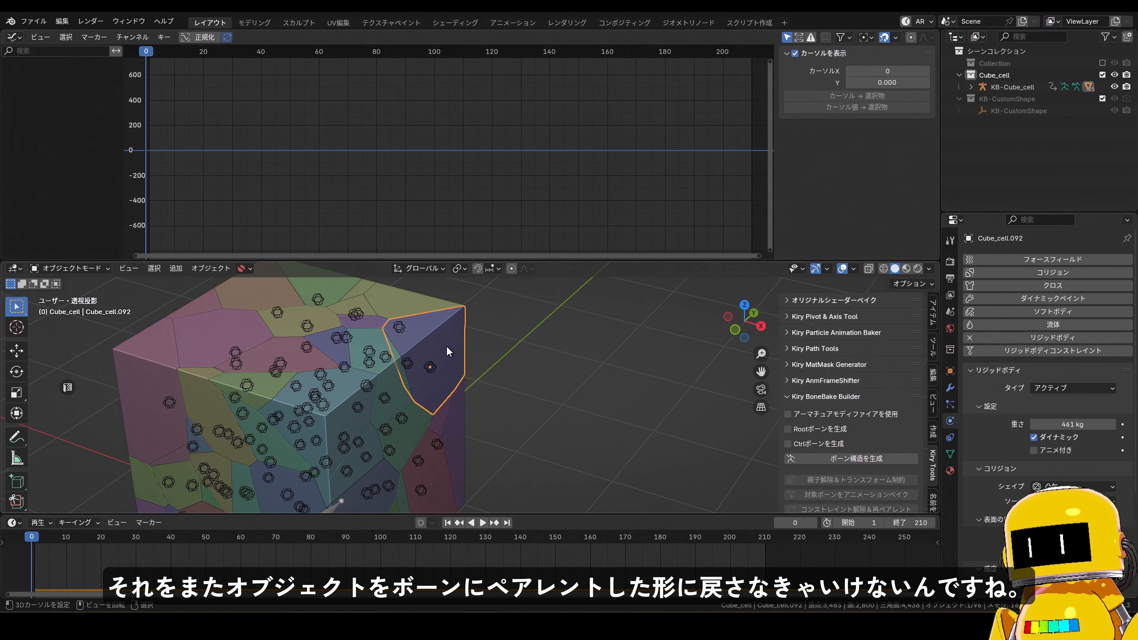
- Remove the constraints and reparent the pieces to the bones of the KB-Cube_cell armature with コンストレイント解除&再ペアレント
right_click(436, 367)
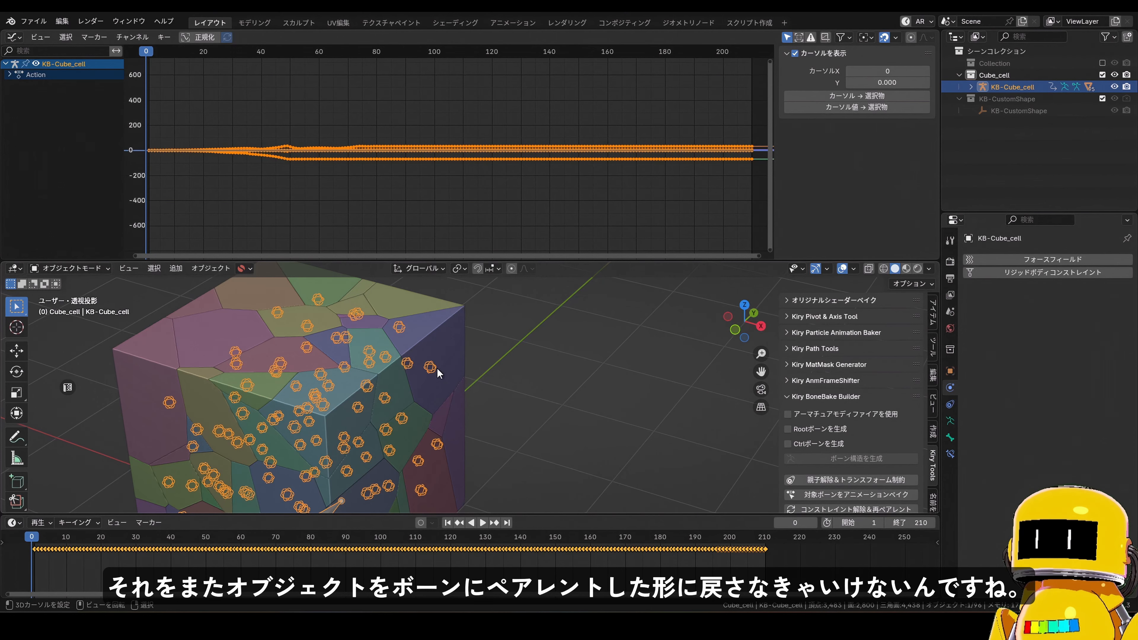
scroll(697, 442, "down", 2)
scroll(815, 473, "down", 3)
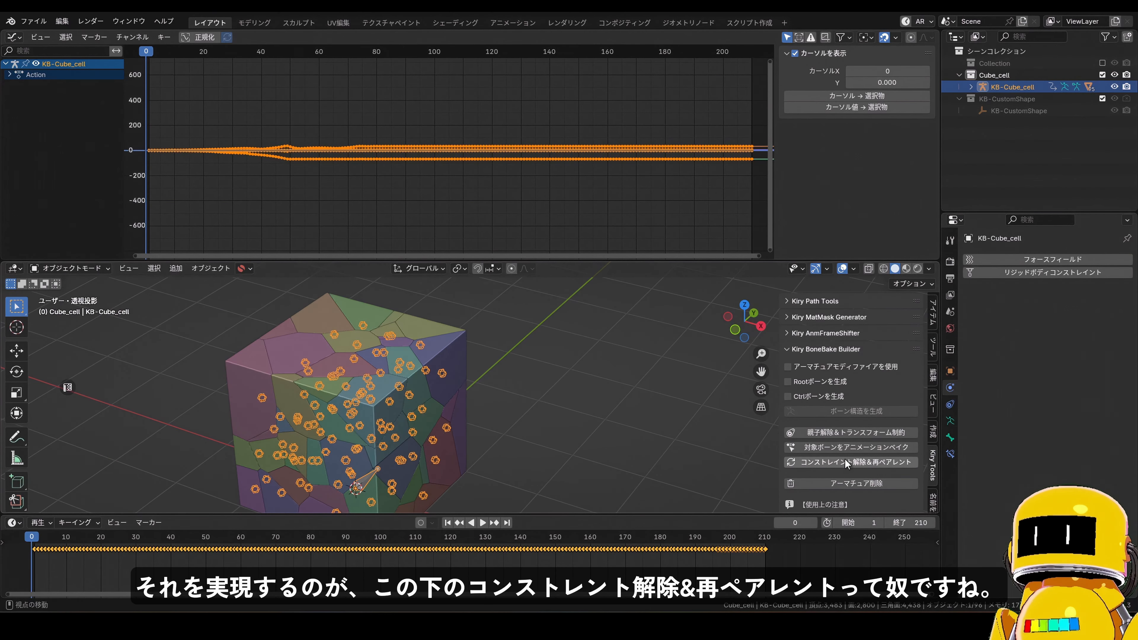
left_click(895, 463)
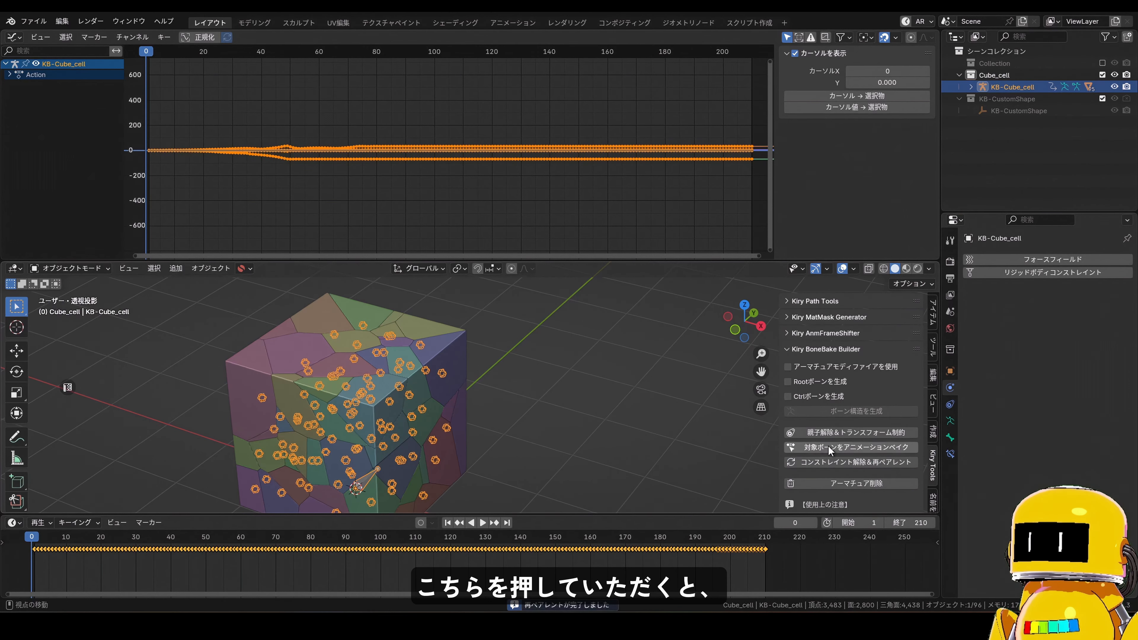
- Try moving several bones in Pose Mode to check that the pieces follow, cancel each move and return to Object Mode
key("ctrl+Tab")
left_click(436, 438)
right_click(413, 337)
mouse_move(473, 383)
middle_mouse_down()
mouse_move(421, 391)
mouse_move(456, 386)
mouse_move(502, 417)
mouse_move(471, 397)
middle_mouse_up()
right_click(449, 345)
key("g")
right_click(514, 424)
right_click(498, 375)
key("g")
right_click(578, 375)
middle_click_drag(578, 375, 534, 384)
key("ctrl+Tab")
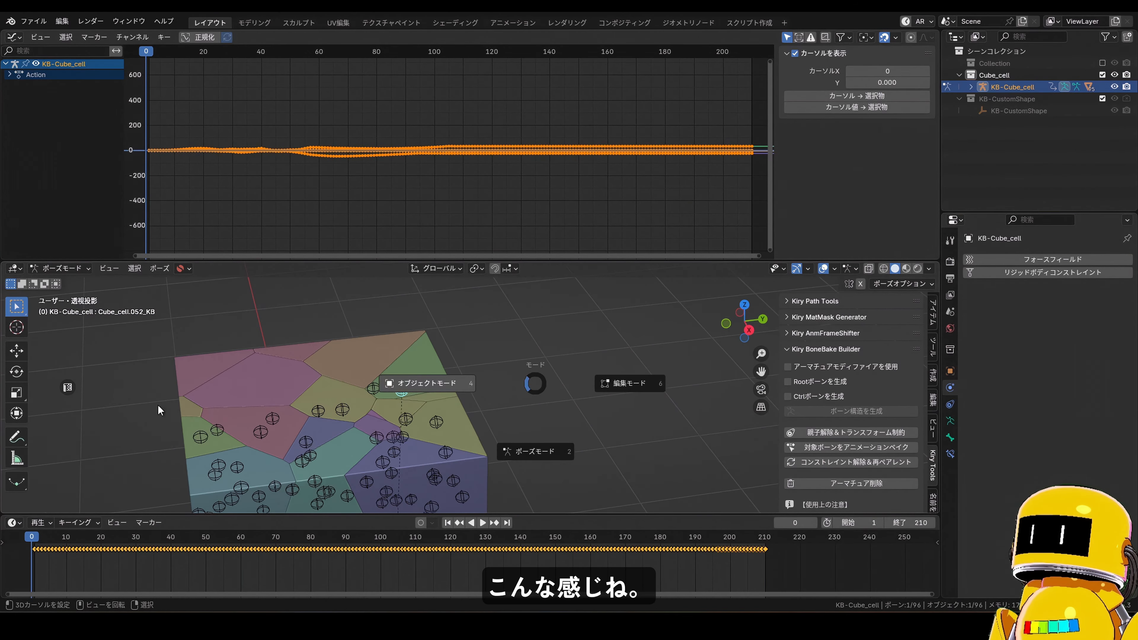
left_click(157, 405)
- Play the baked armature animation of the collapsing cube in Object Mode and stop at frame 20
middle_click_drag(157, 404, 231, 405)
key("space")
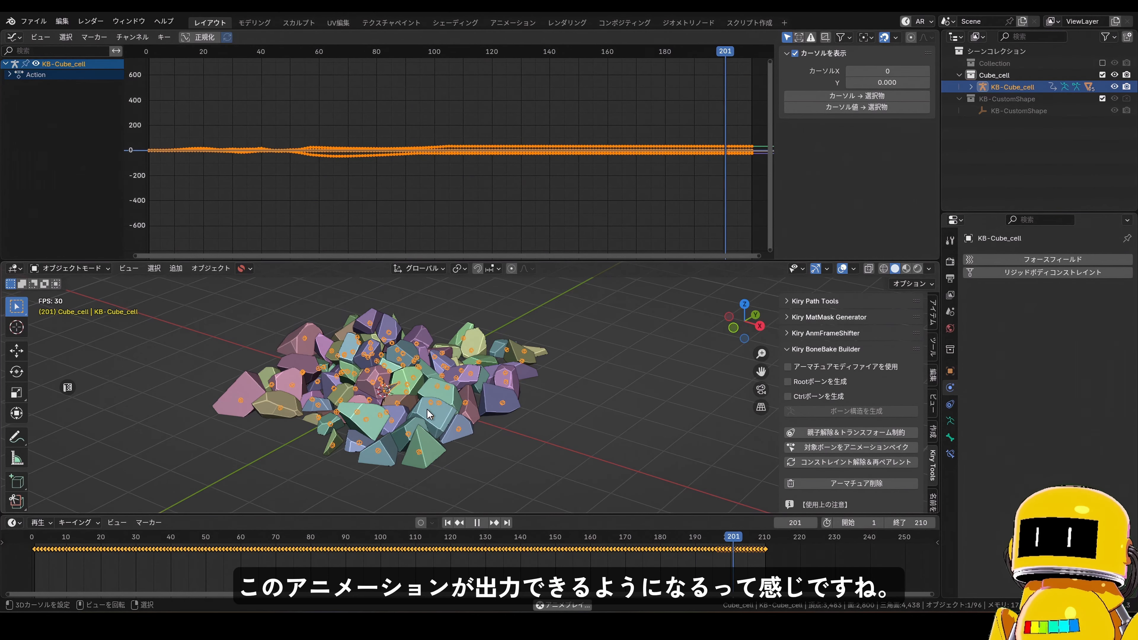
key("space")
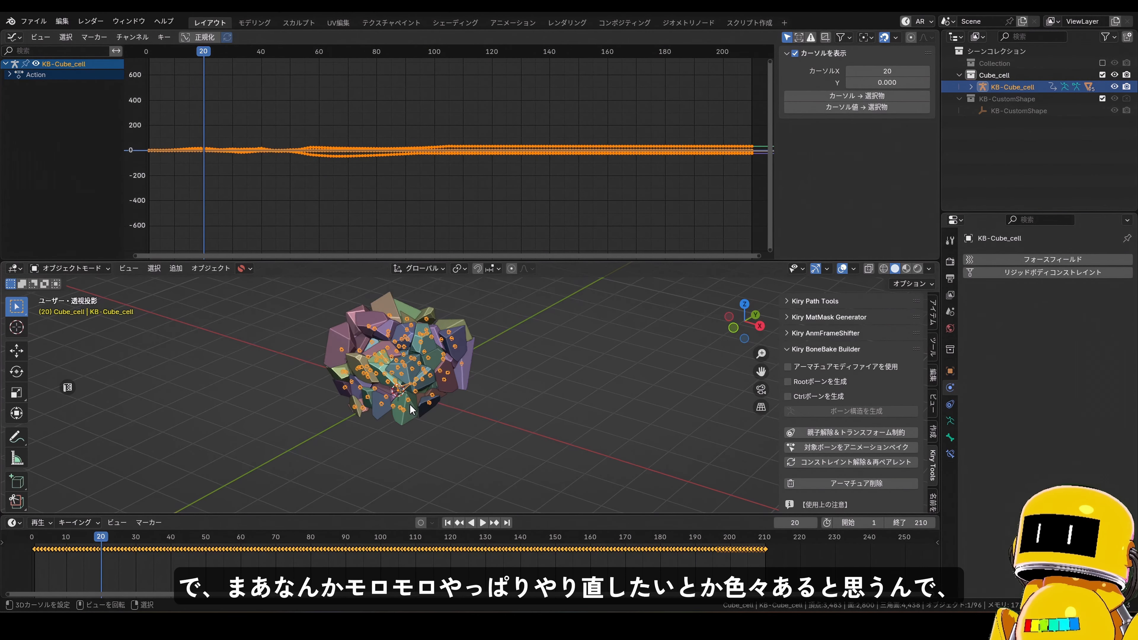
- Compare the armature and the cube's upper corner piece at frame 20, examining the piece's rigid body アニメ付き setting
middle_click_drag(410, 408, 389, 410)
scroll(147, 563, "down", 2)
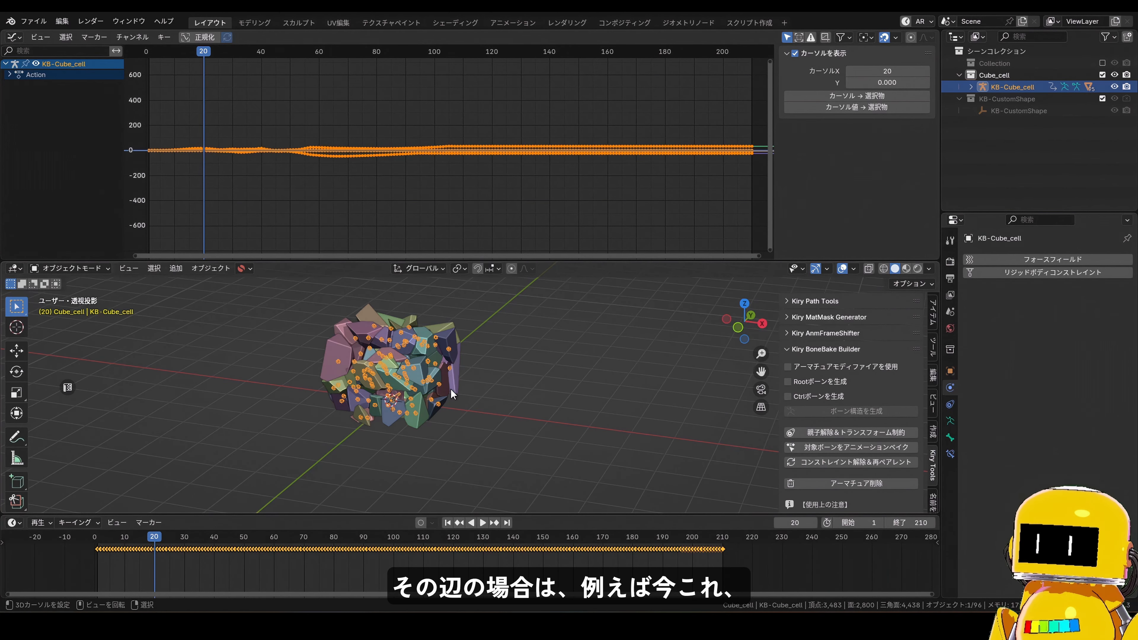
left_click(338, 361)
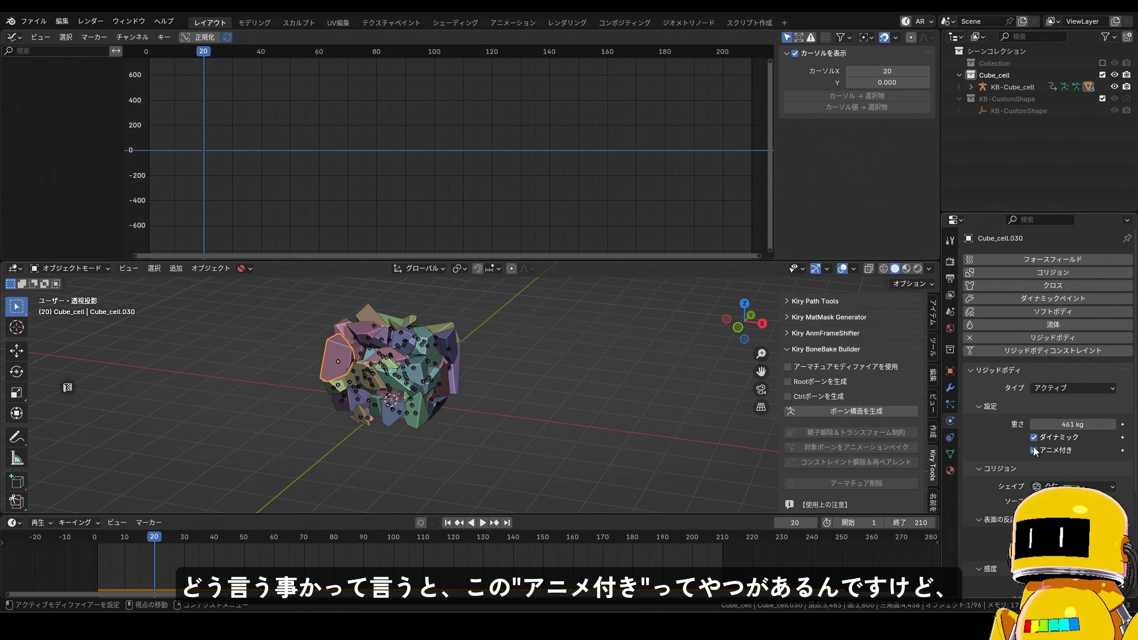
left_click(367, 370)
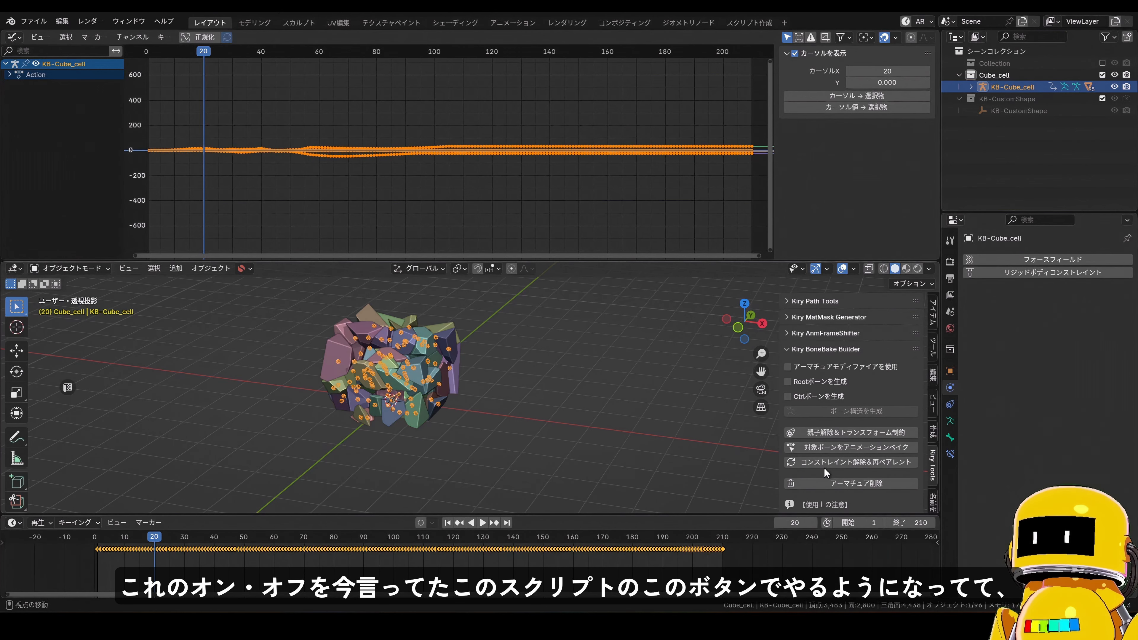
left_click(906, 459)
left_click(338, 352)
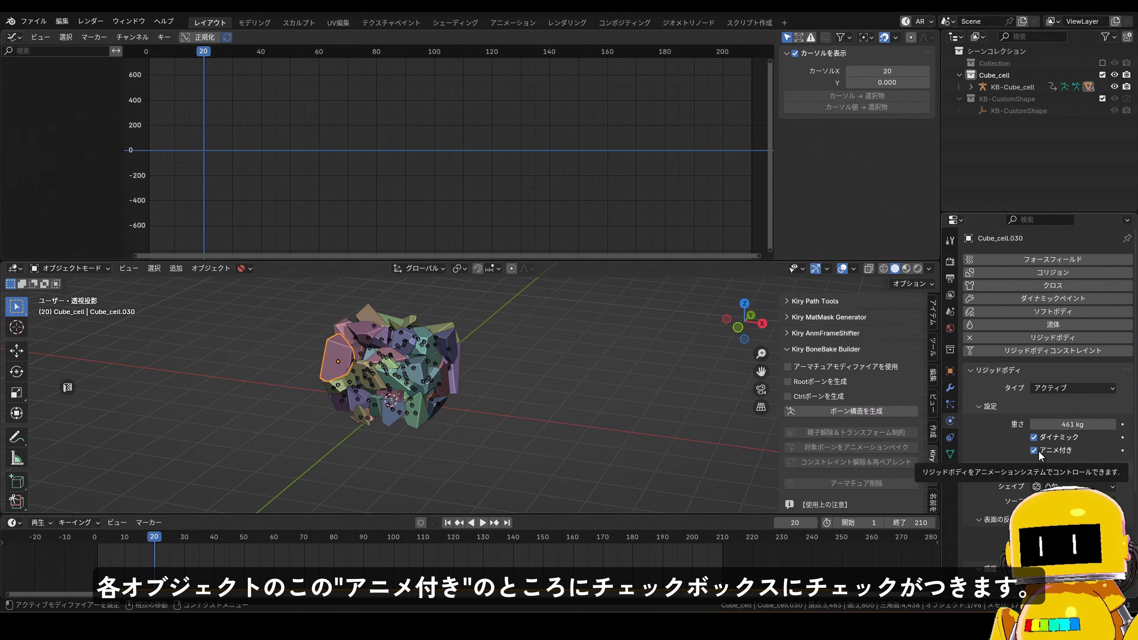
- Play the collapse with the corner piece selected to frame 49, select the armature, and continue playback to frame 124
key("space")
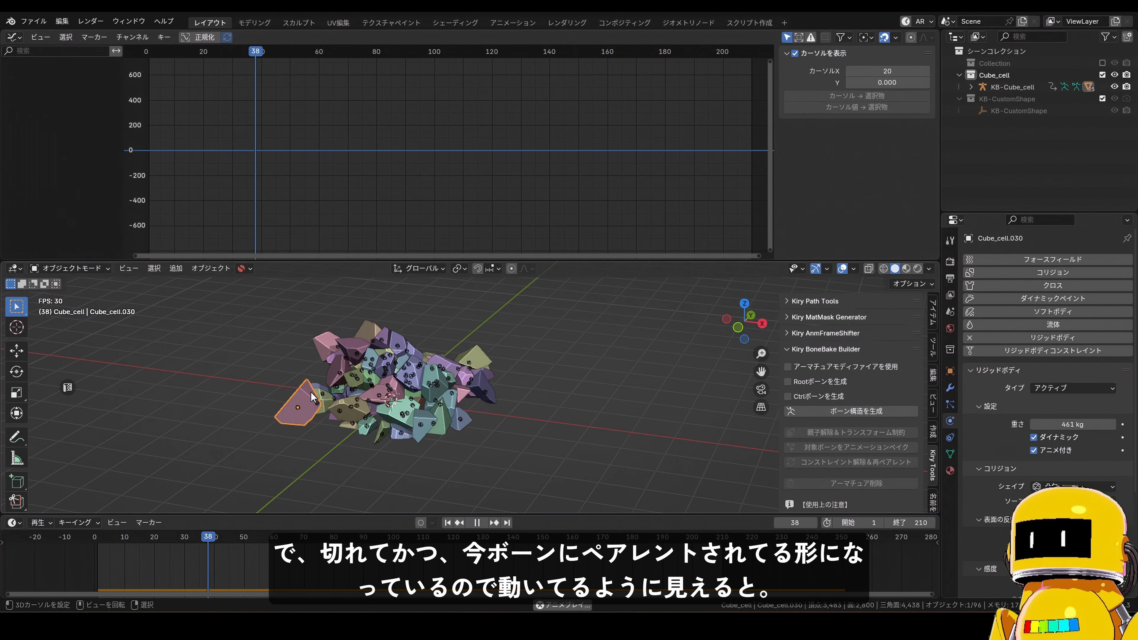
key("space")
scroll(279, 407, "up", 2)
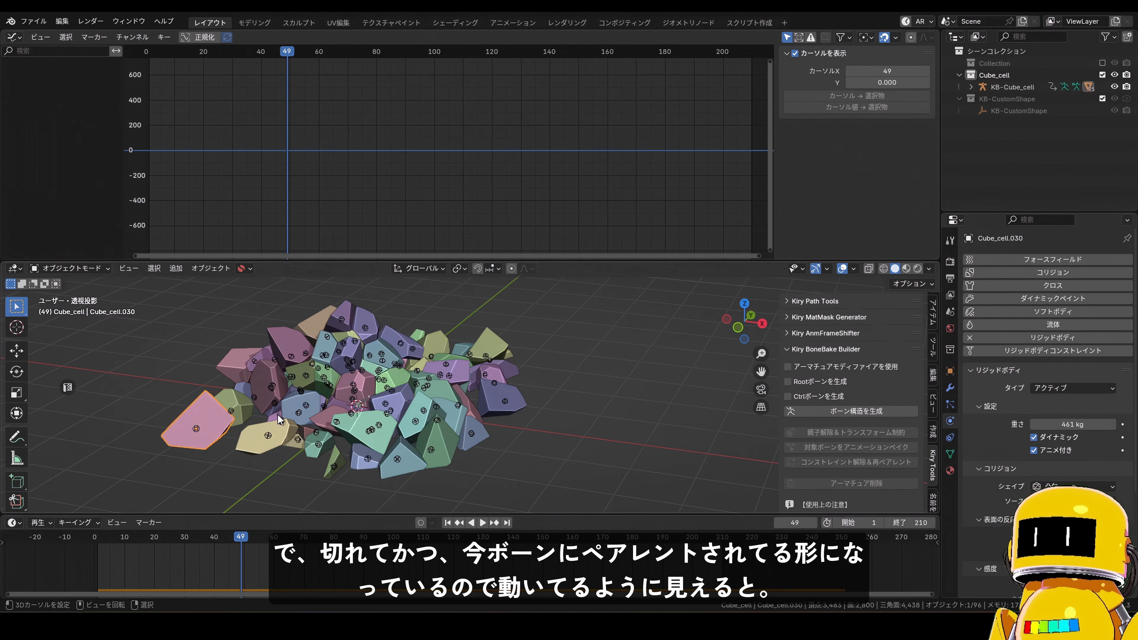
left_click(198, 429)
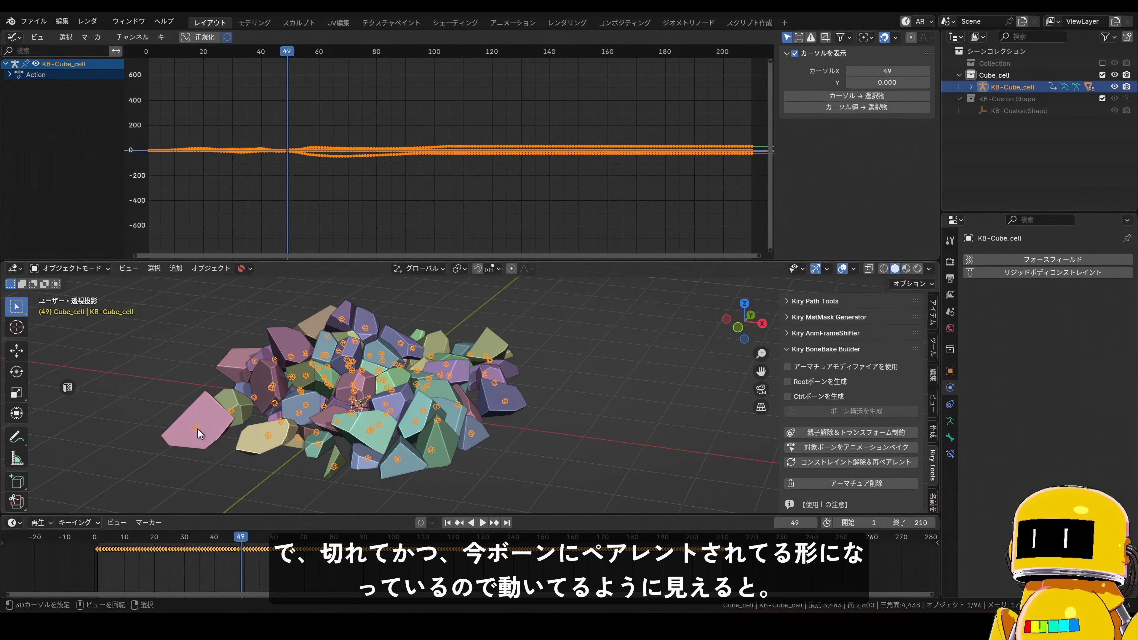
key("space")
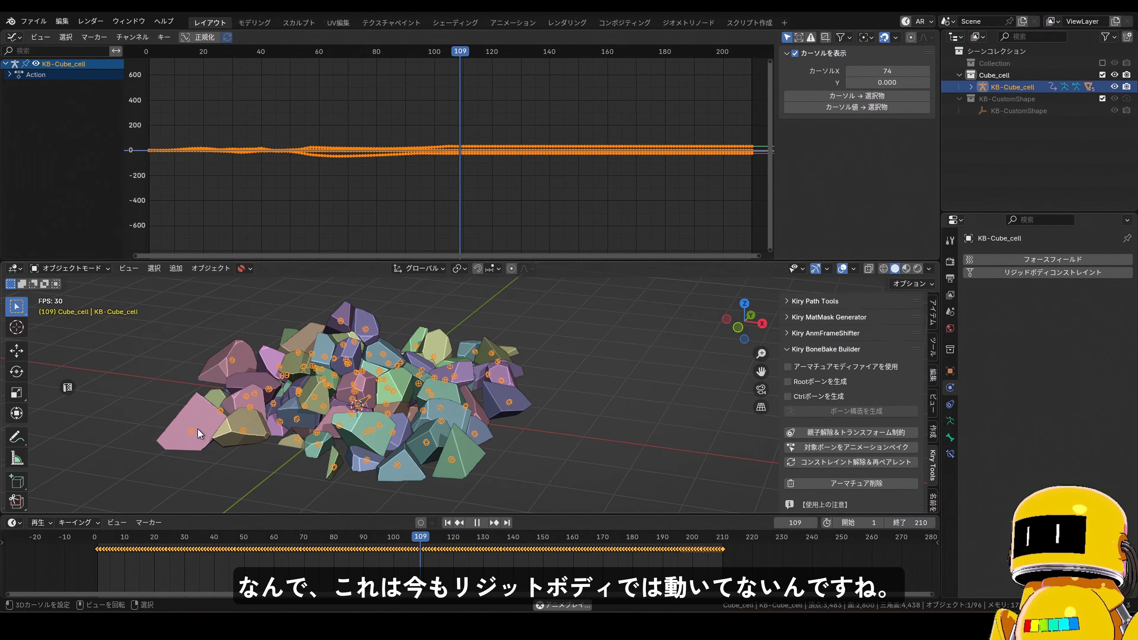
key("space")
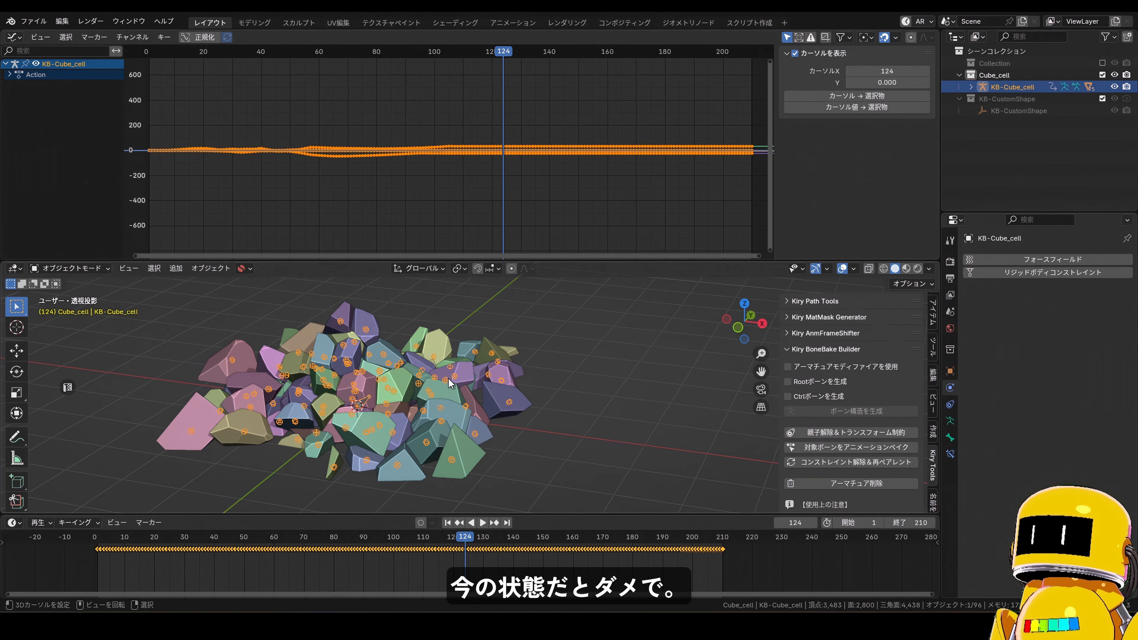
- Return to frame 0, apply 親子解除&トランスフォーム制約 to the armature, and check the corner piece's アニメ付き setting
left_click(56, 569)
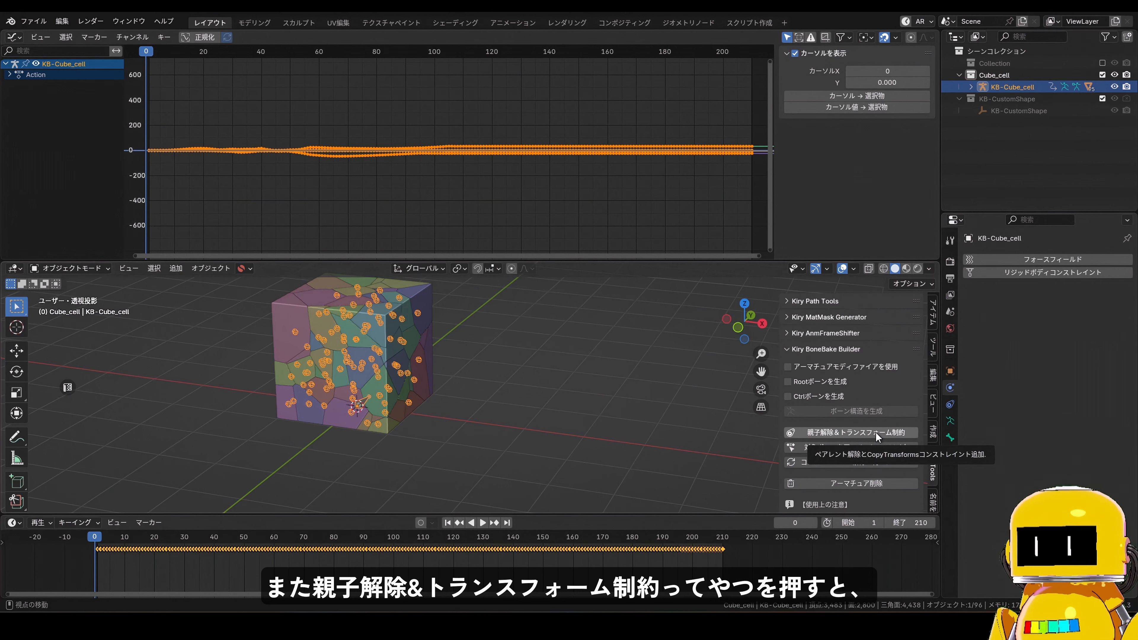
left_click(899, 433)
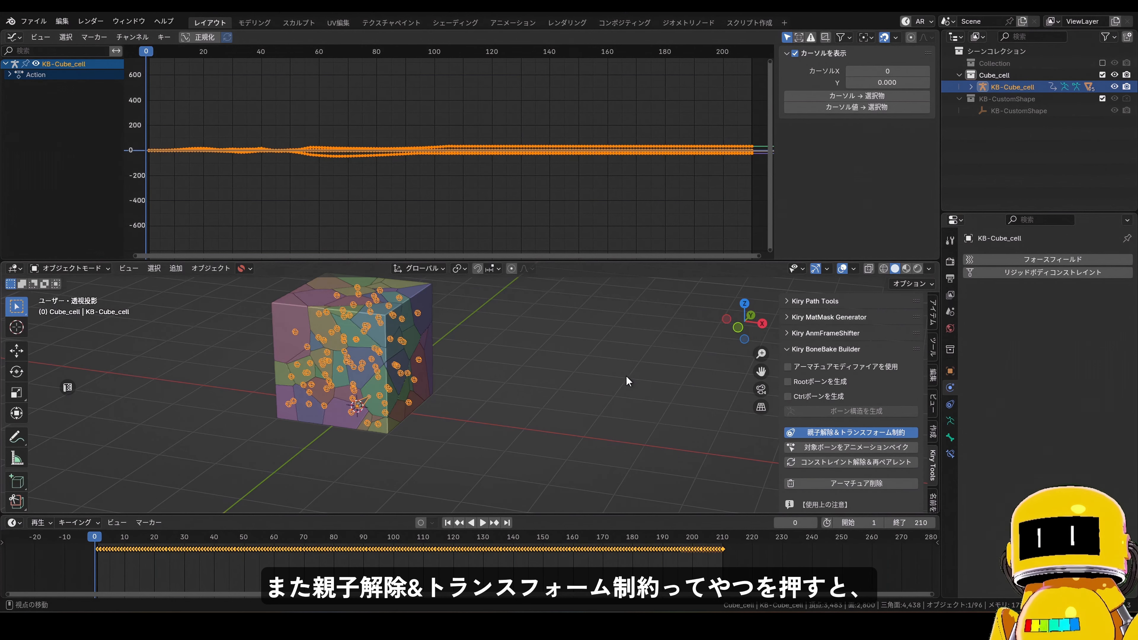
left_click(294, 321)
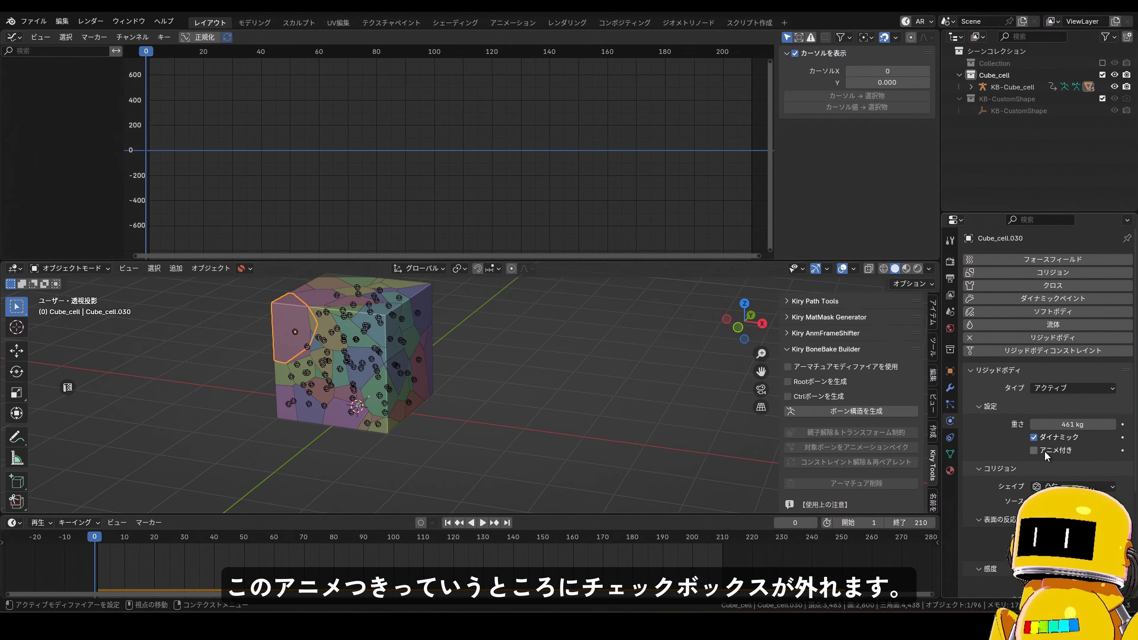
- Play the pieces' rigid body simulation from frame 0 and stop at frame 59
scroll(1044, 451, "down", 2)
key("space")
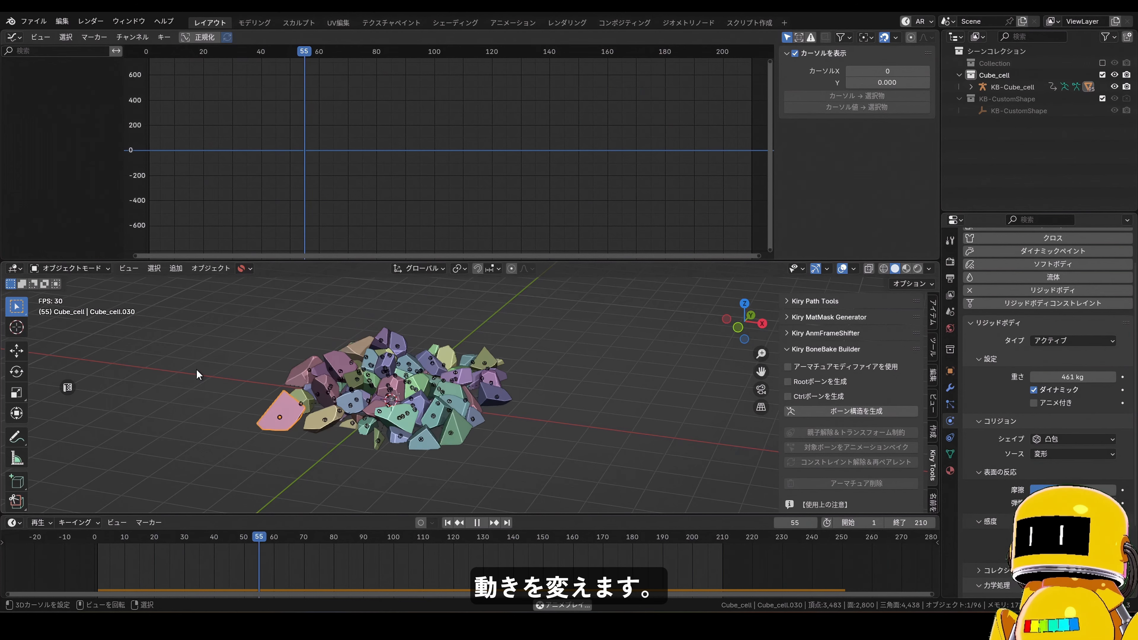
key("space")
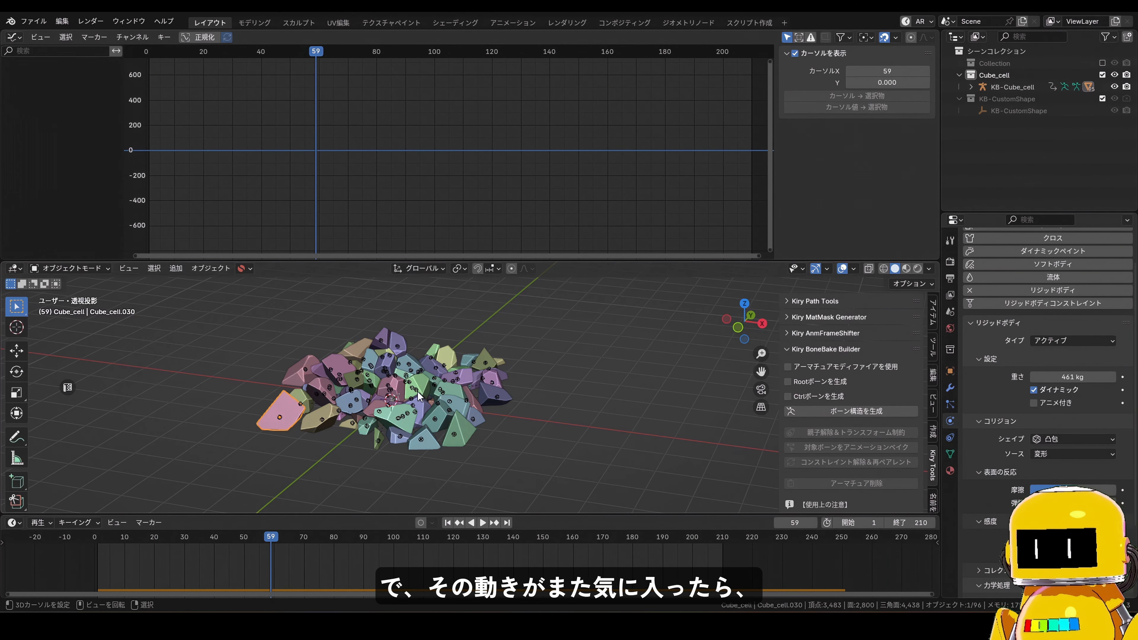
- Try reparenting the pieces to the armature's bones with コンストレイント解除&再ペアレント, and undo it
left_click(404, 404)
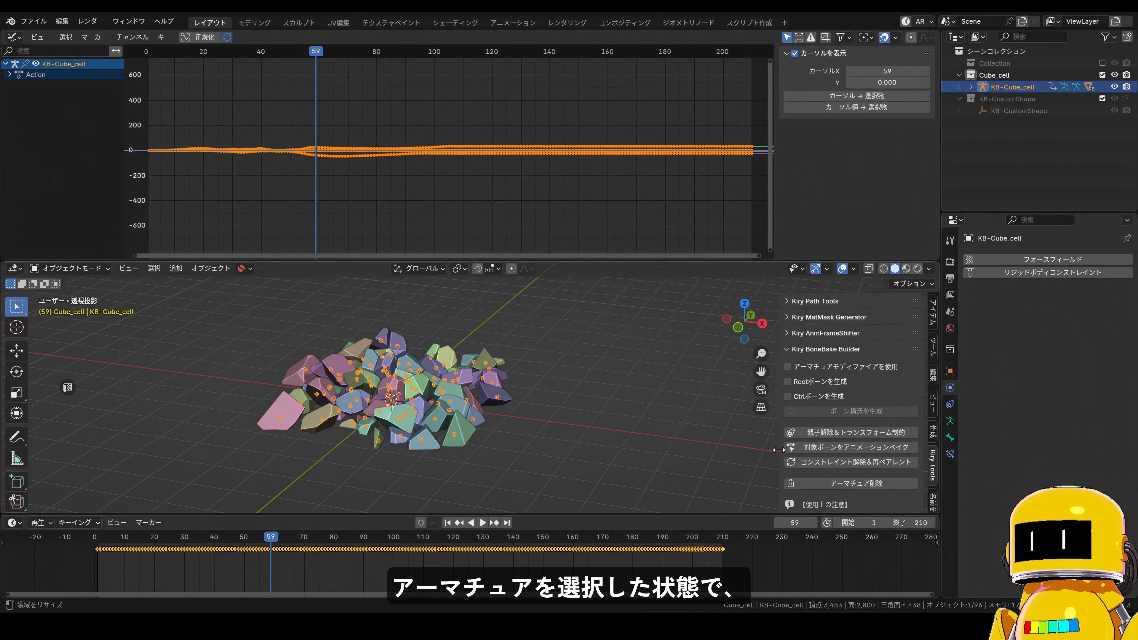
left_click(868, 462)
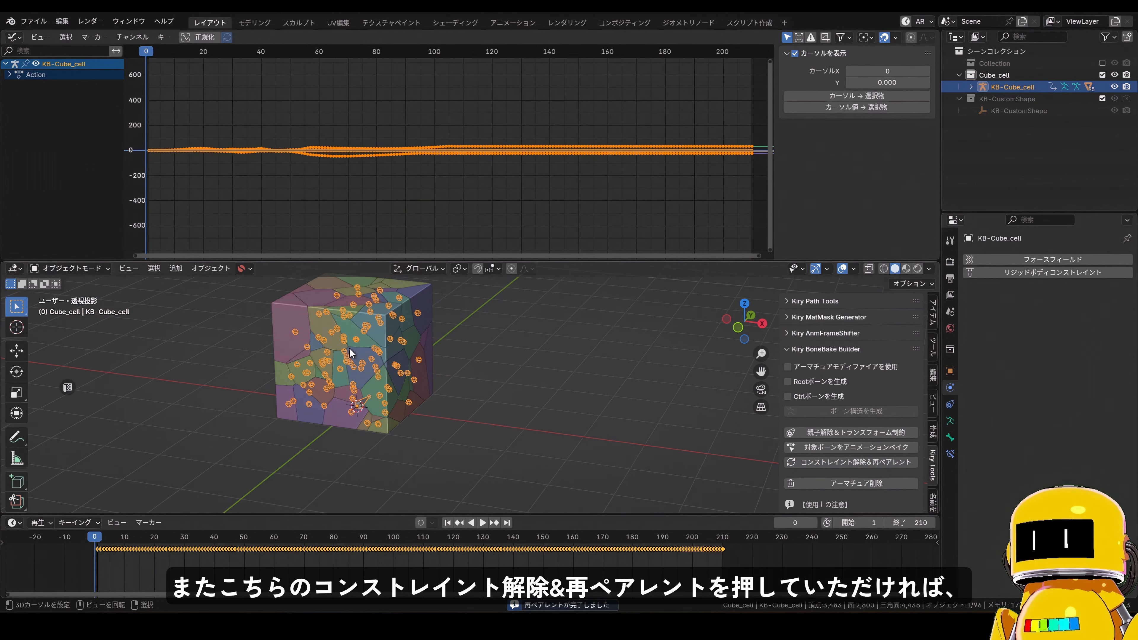
key("ctrl+z")
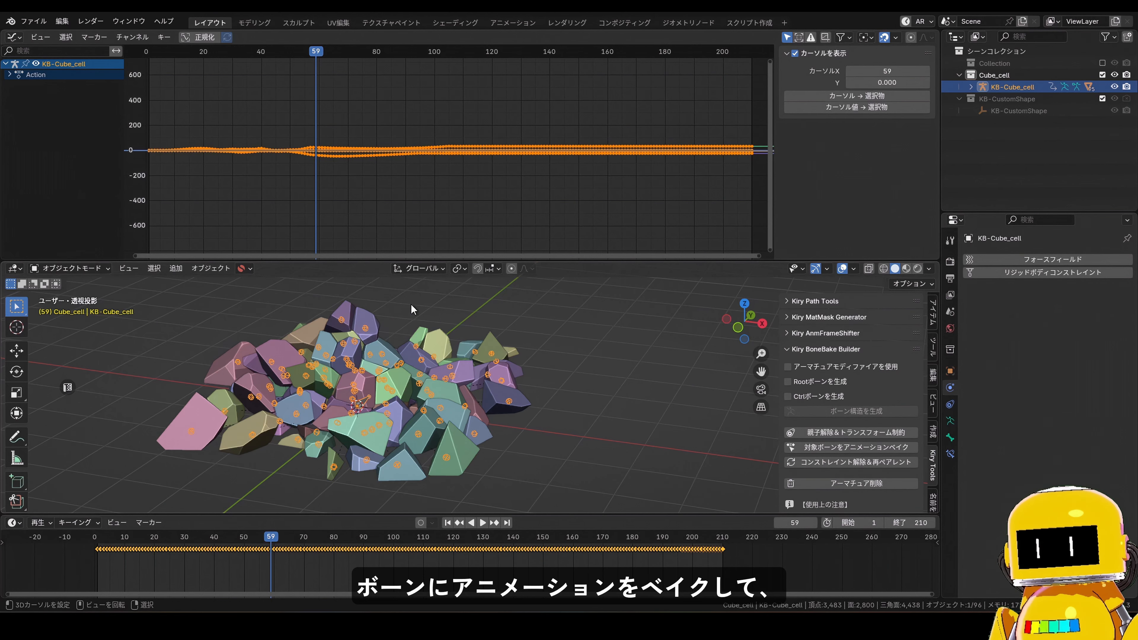
- Reparent the pieces to the bones with コンストレイント解除&再ペアレント and play the armature animation to frame 105
middle_click_drag(224, 128, 252, 124)
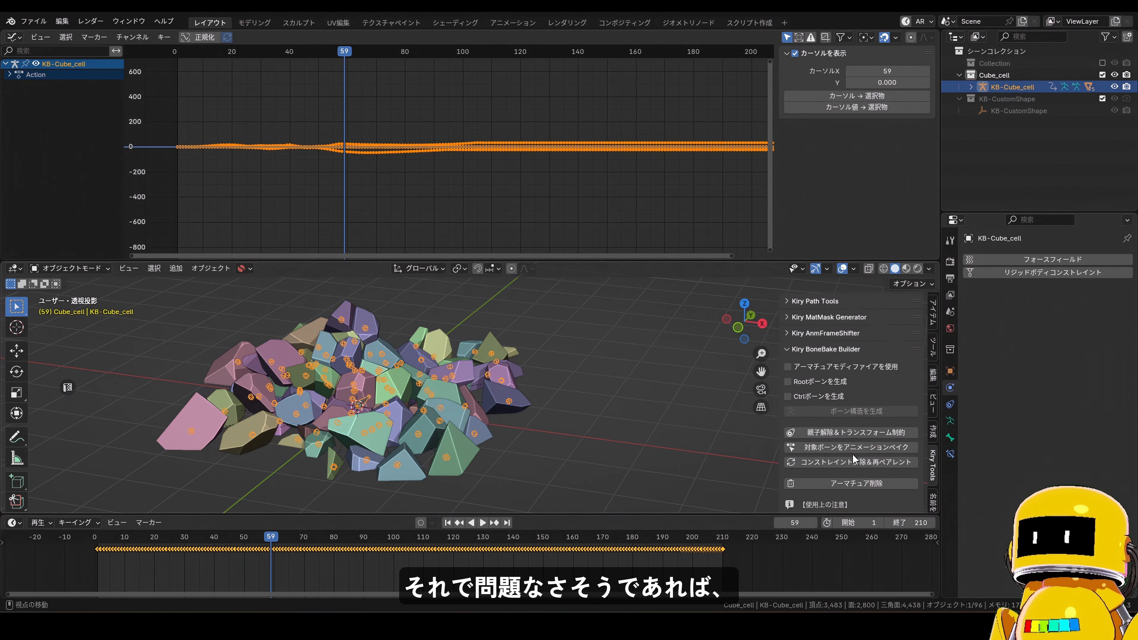
left_click(880, 461)
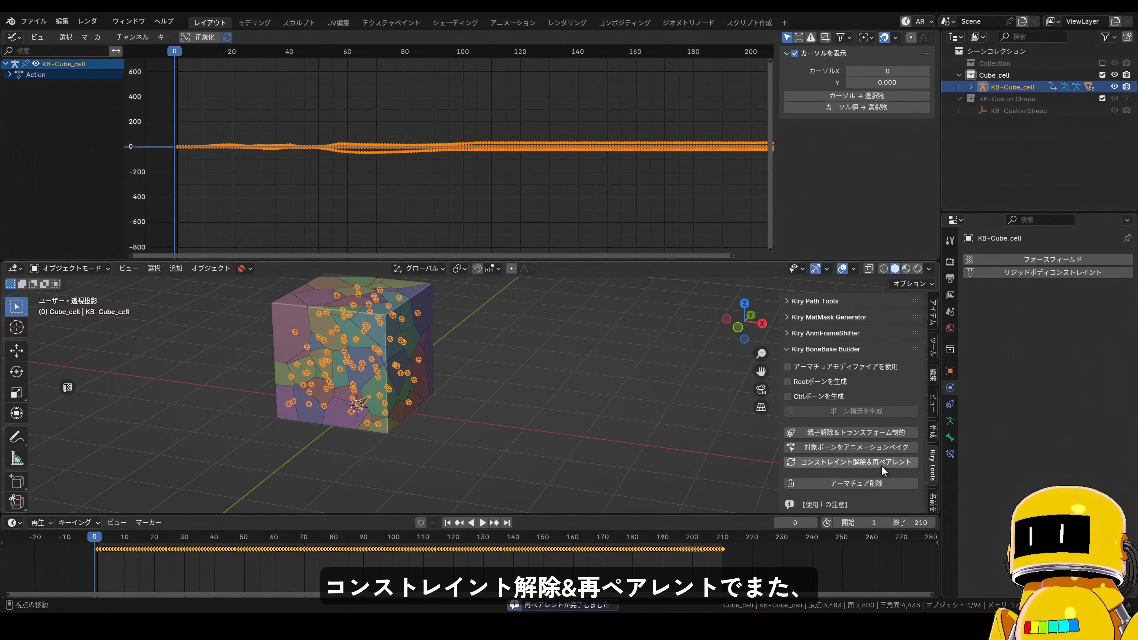
key("space")
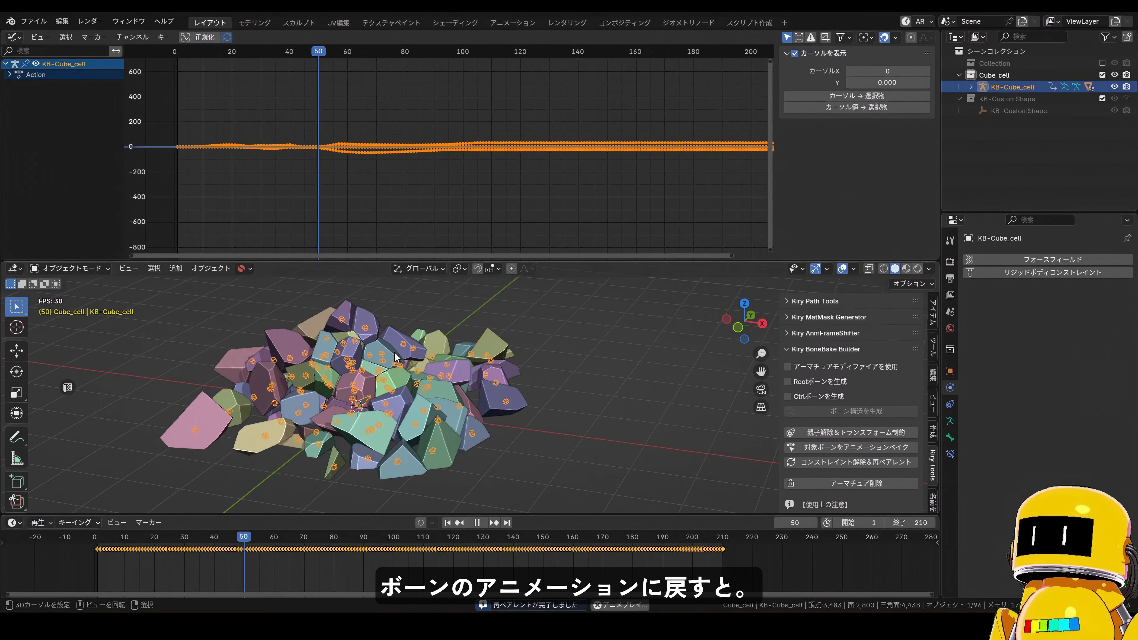
key("space")
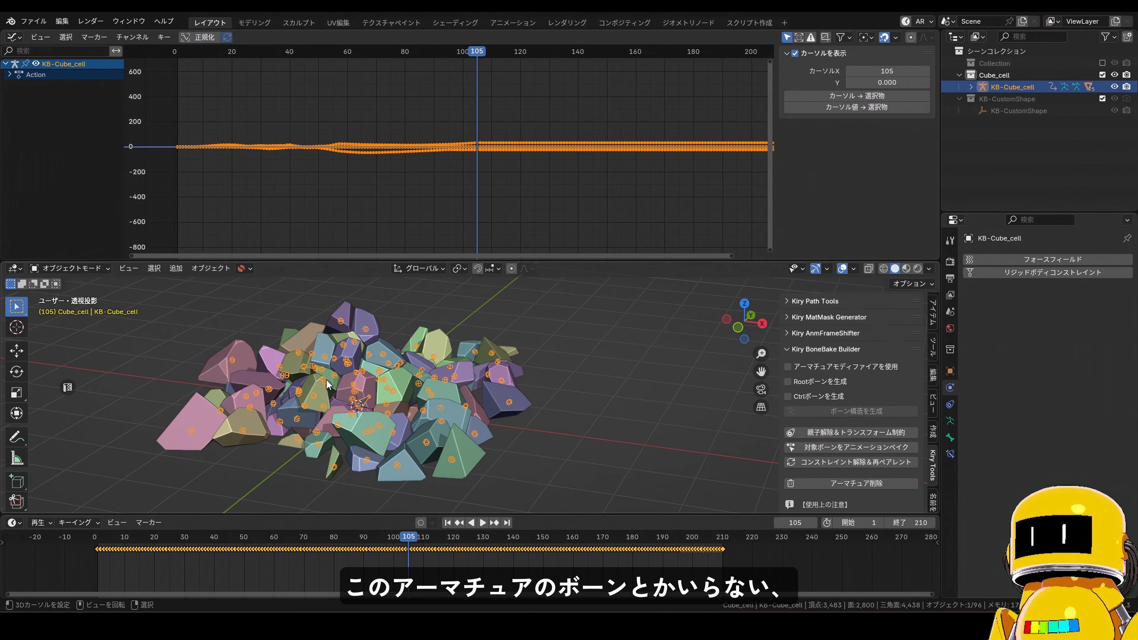
- Delete the KB-Cube_cell armature with アーマチュア削除, and check the restored pieces by playing their rigid body simulation before returning to frame 0
left_click_drag(273, 580, 181, 573)
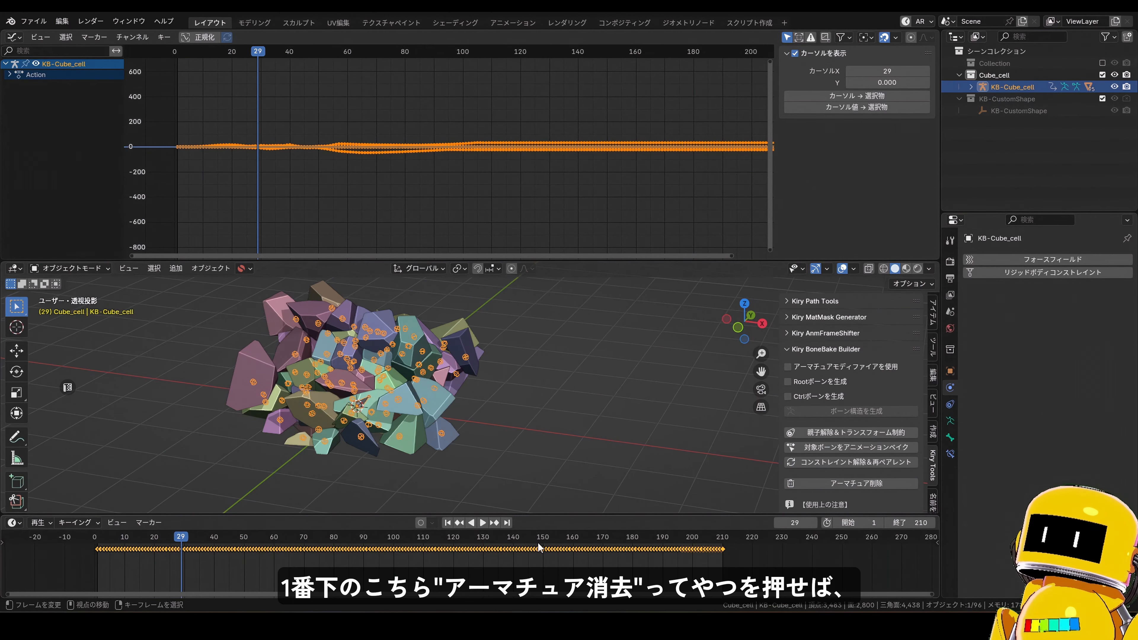
left_click(878, 485)
scroll(1051, 135, "down", 10)
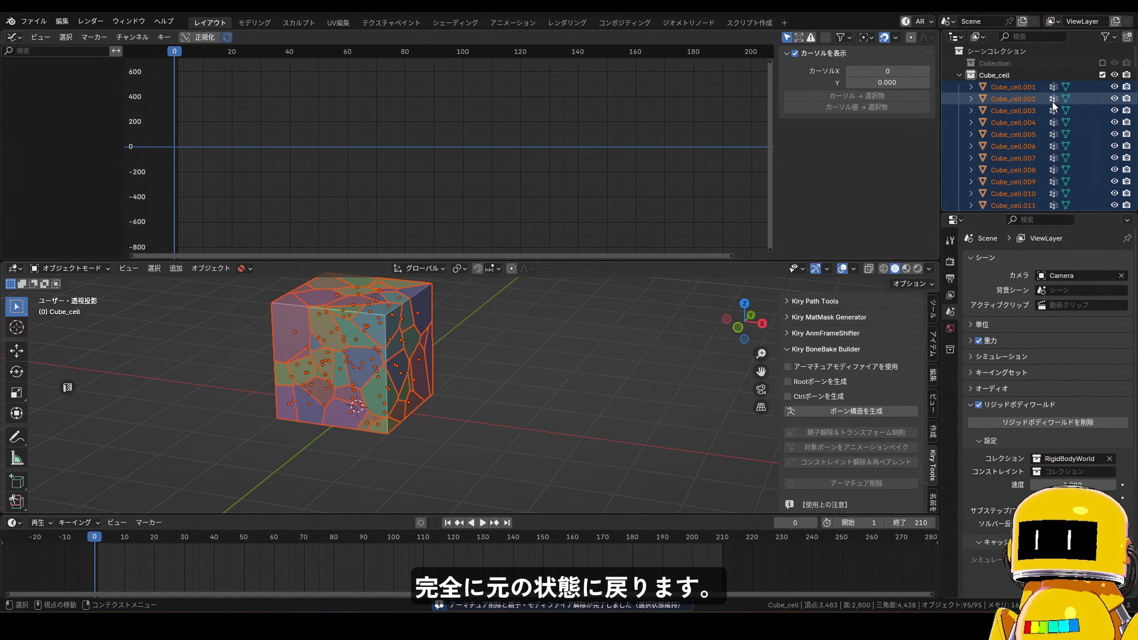
scroll(1044, 136, "up", 12)
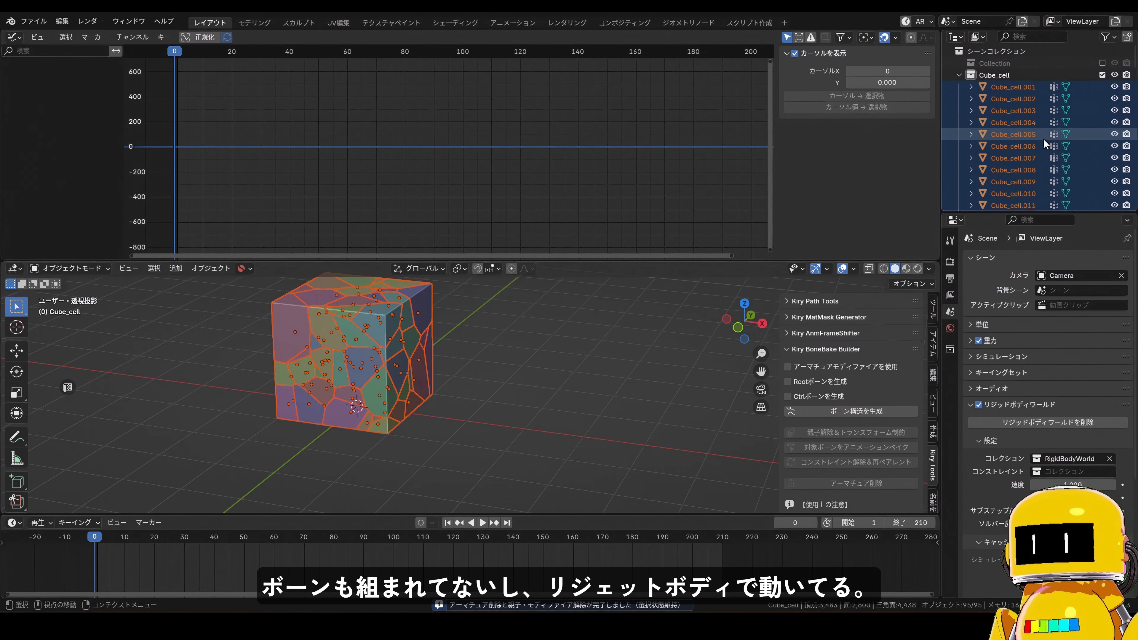
key("space")
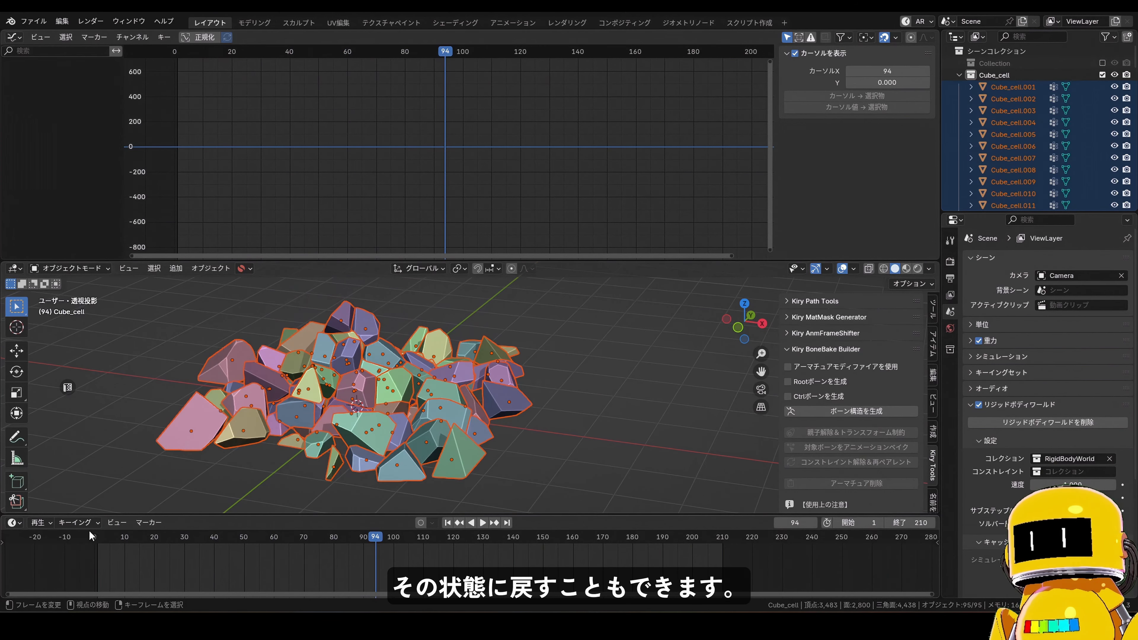
left_click(92, 536)
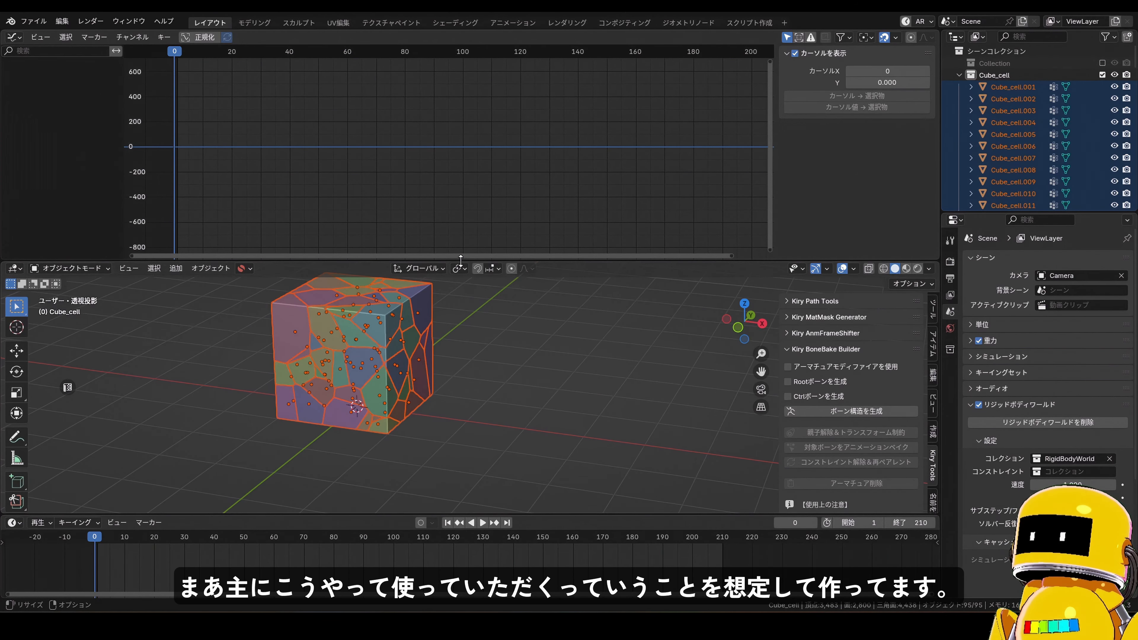
- Enlarge the 3D viewport and generate the bone structure for the selected pieces with アーマチュアモディファイアを使用 disabled
left_click_drag(597, 262, 597, 138)
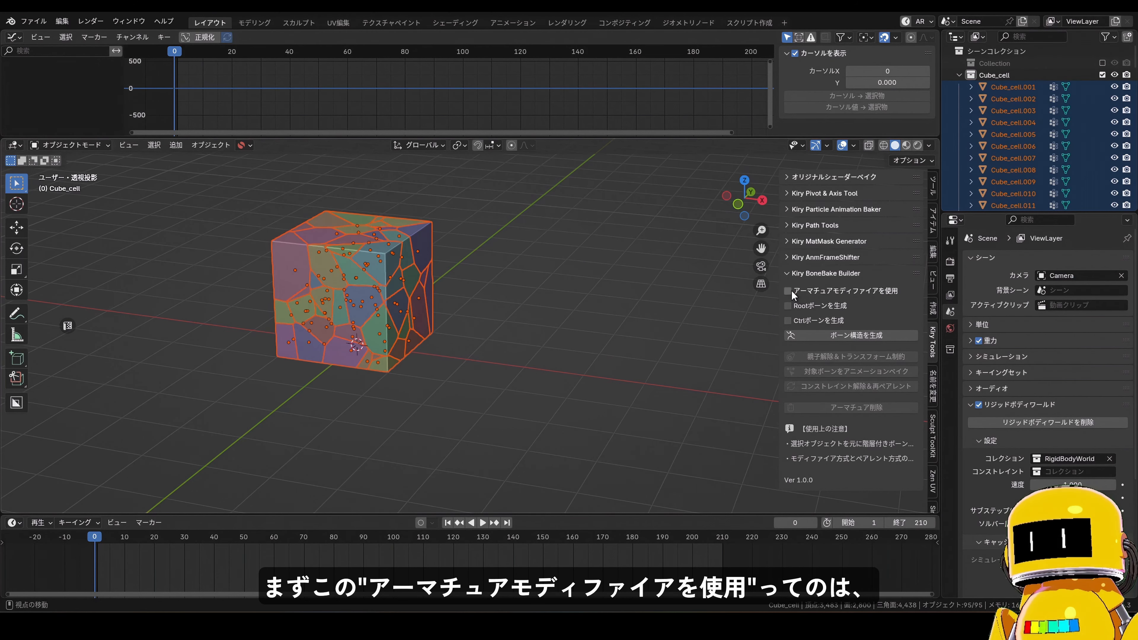
left_click(844, 337)
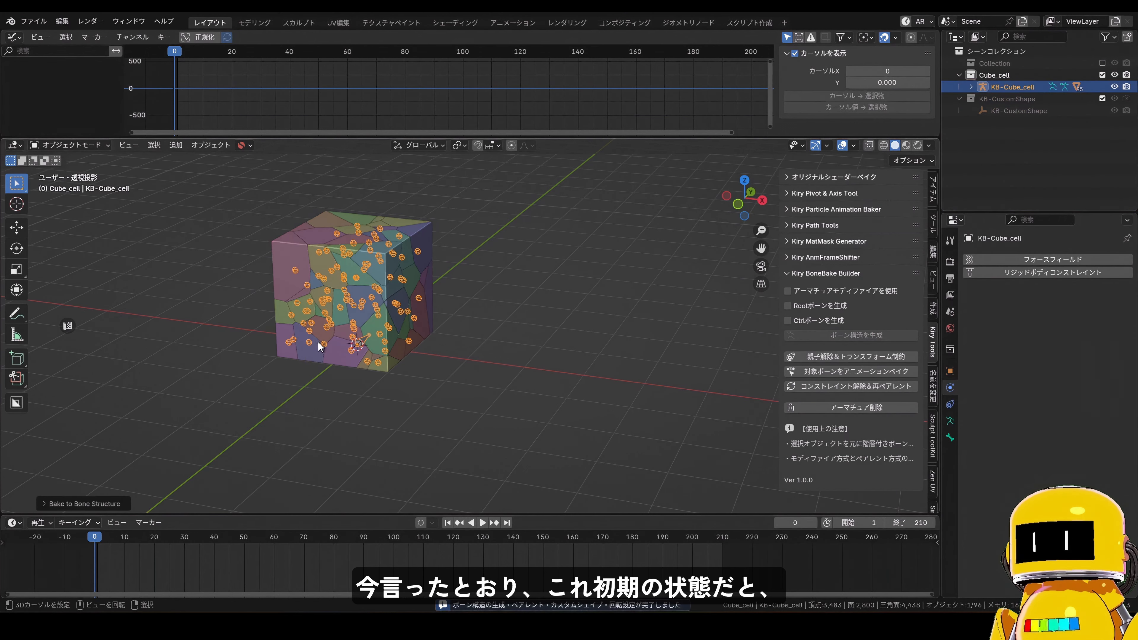
- Examine the upper corner piece's parent, parent type and parent bone under 関係, and inspect its modifiers
scroll(349, 291, "up", 2)
left_click(213, 242)
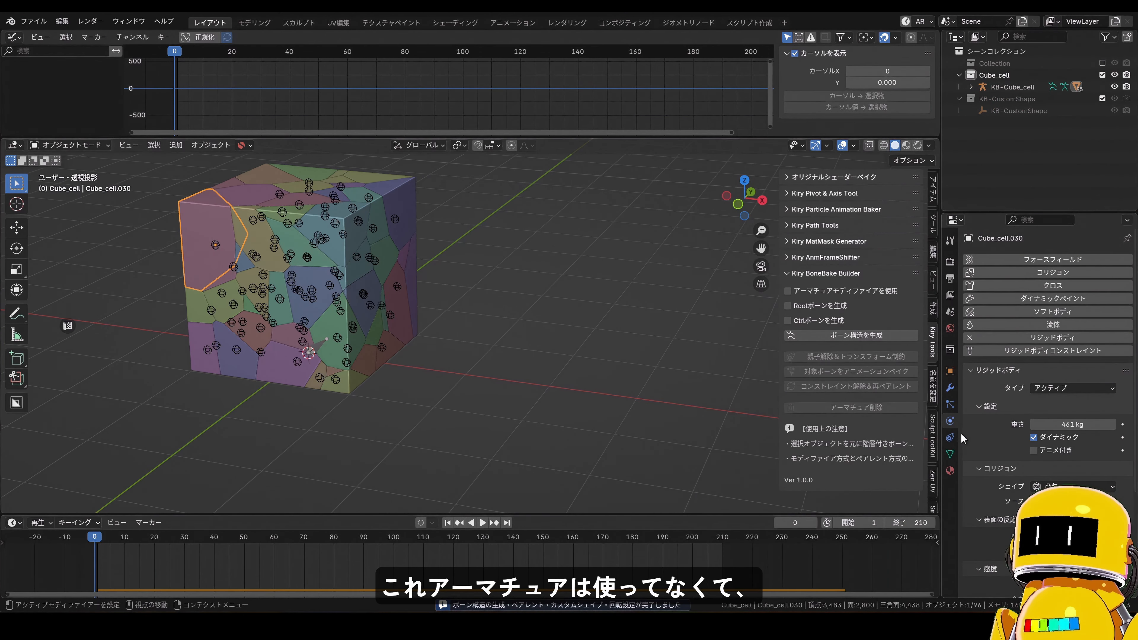
left_click(950, 371)
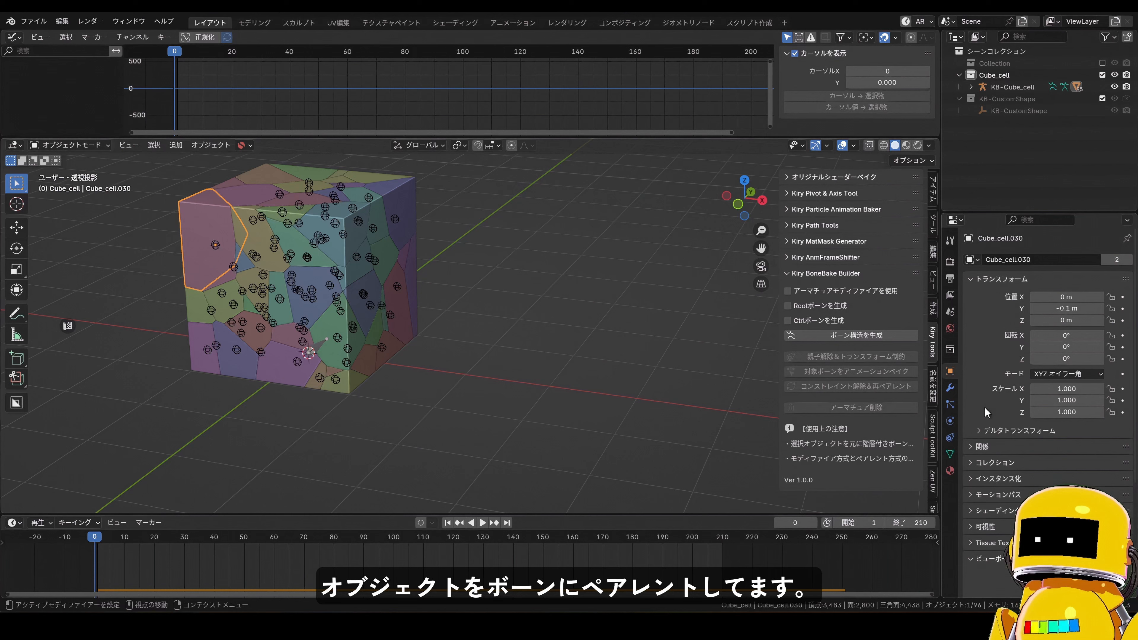
left_click(970, 447)
scroll(1007, 446, "down", 3)
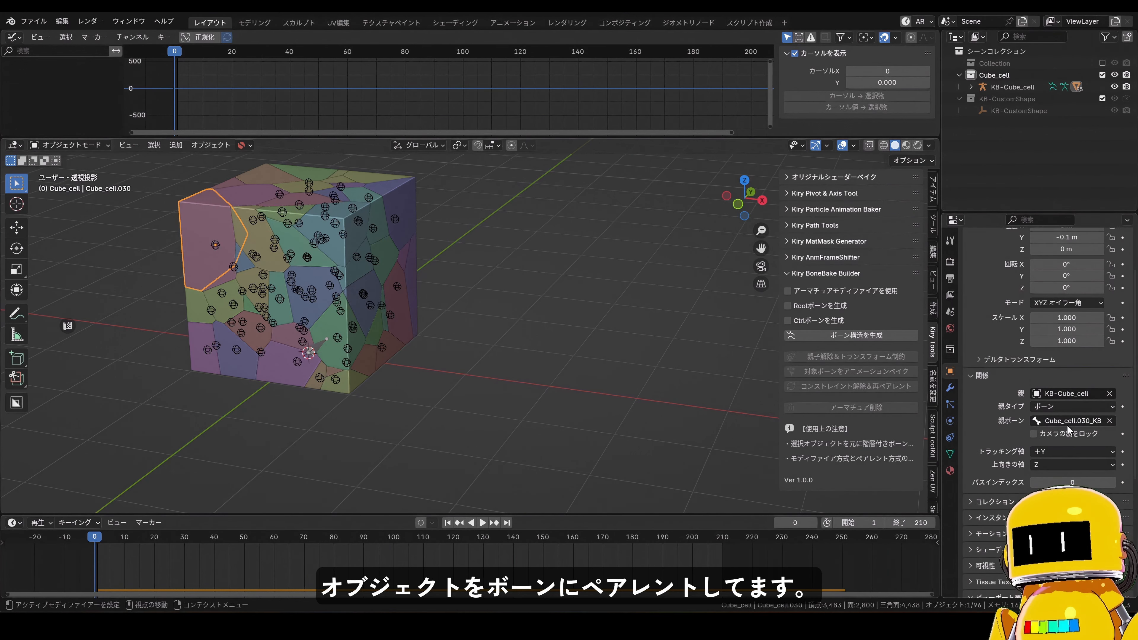
scroll(312, 301, "up", 1)
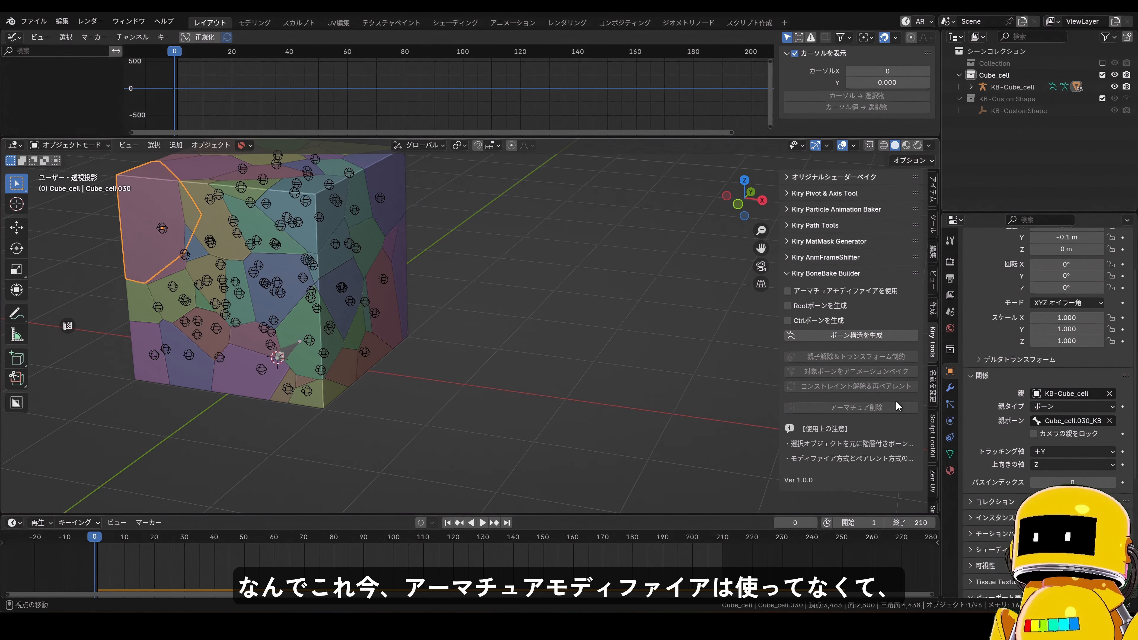
left_click(950, 388)
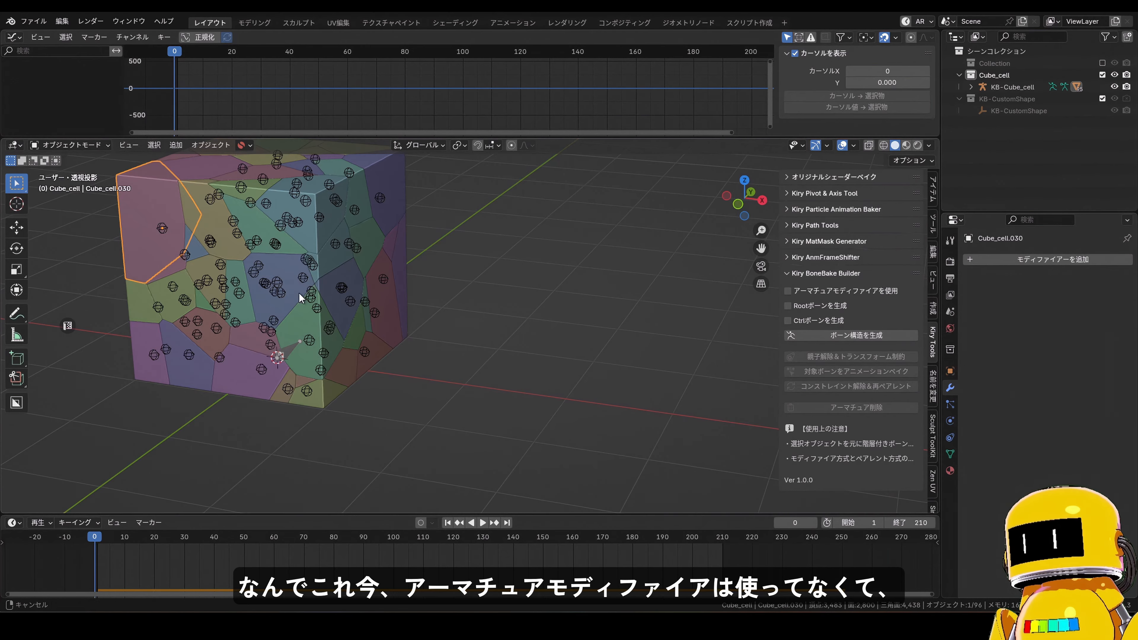
scroll(300, 297, "up", 1)
middle_click_drag(300, 297, 347, 395, "shift")
scroll(348, 394, "up", 1)
middle_click_drag(267, 397, 318, 358, "shift")
key("ctrl+Tab")
left_click(306, 421)
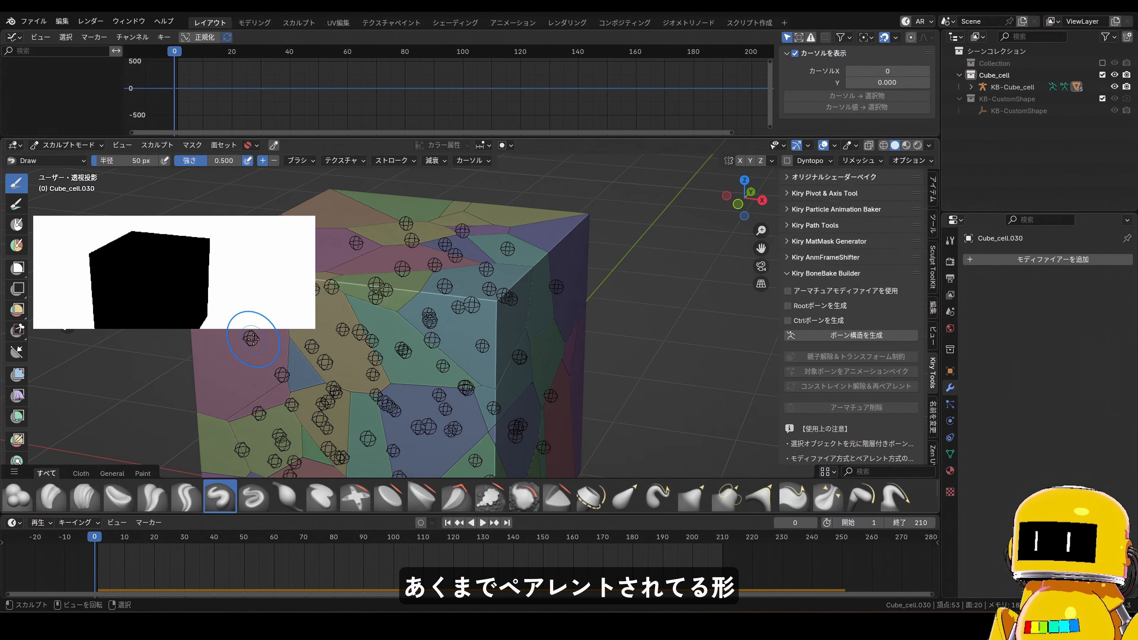
key("ctrl+z")
- Test-move the upper corner piece's bone in Pose Mode, cancel the move, and return to Object Mode
right_click(254, 339)
key("ctrl+Tab")
right_click(251, 338)
key("g")
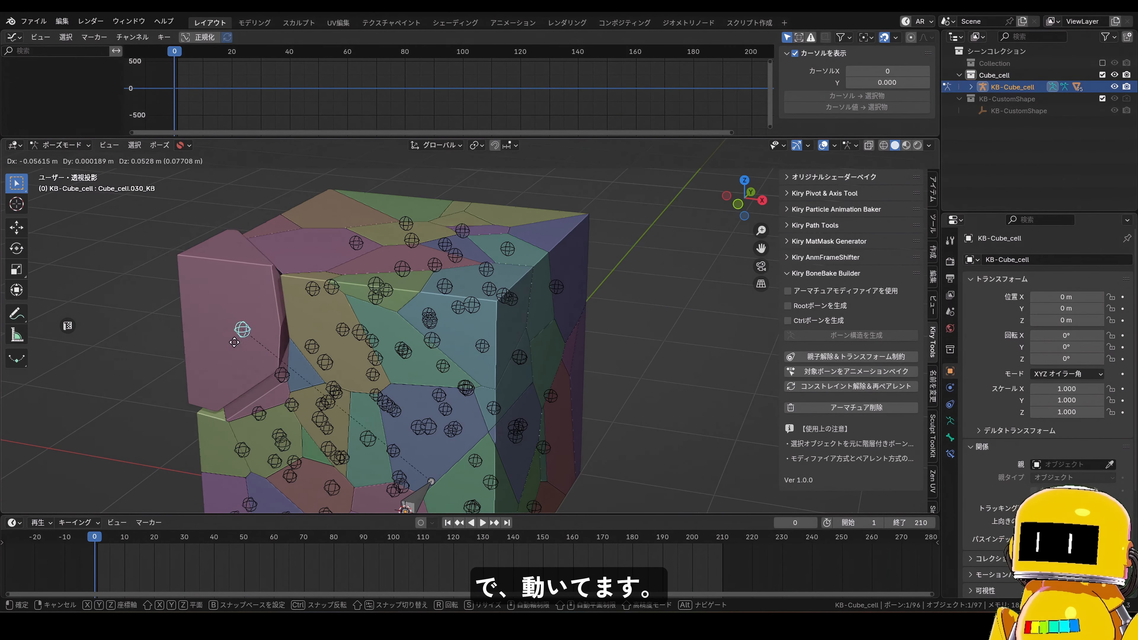
middle_click_drag(319, 332, 309, 259, "shift")
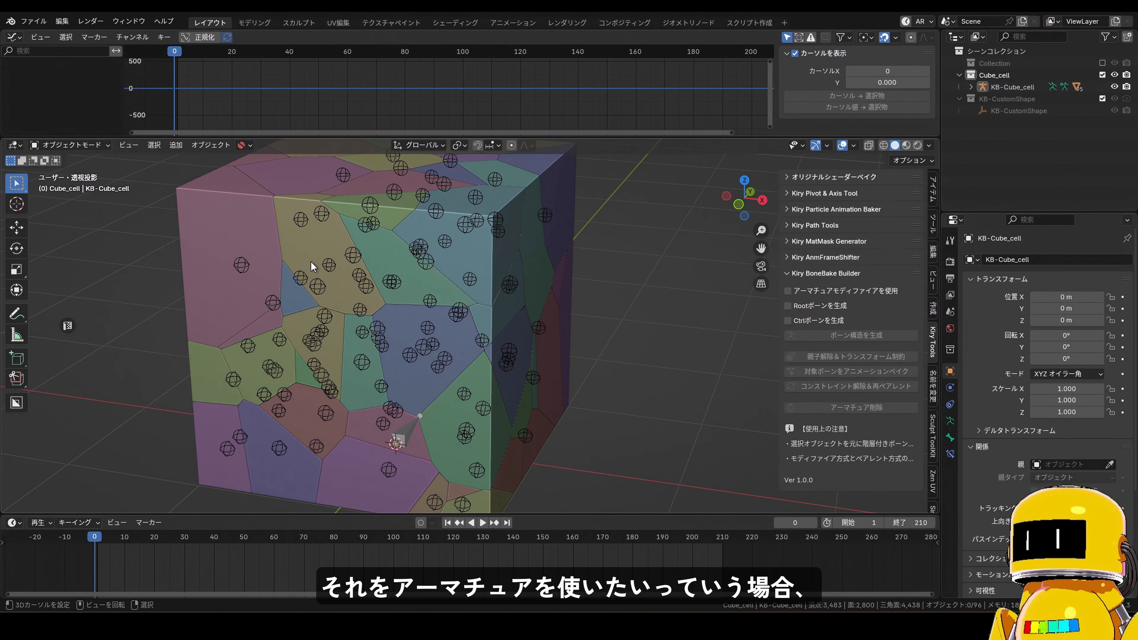
scroll(310, 261, "down", 1)
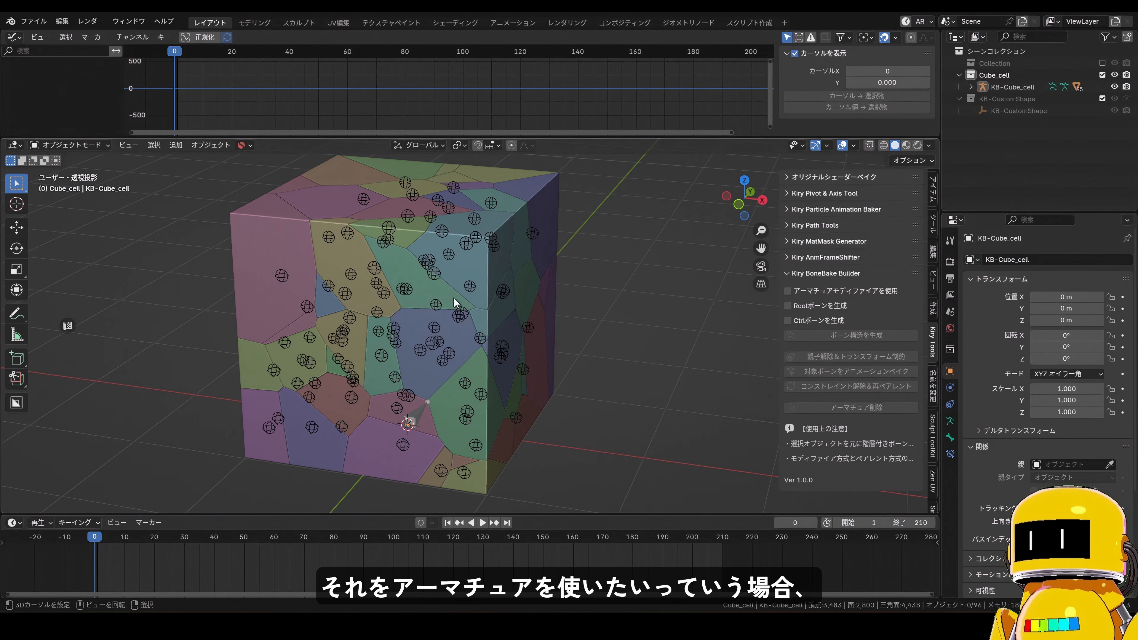
- Delete the existing armature and regenerate the bone structure for all pieces with アーマチュアモディファイアを使用 enabled
left_click(258, 250)
left_click(792, 291)
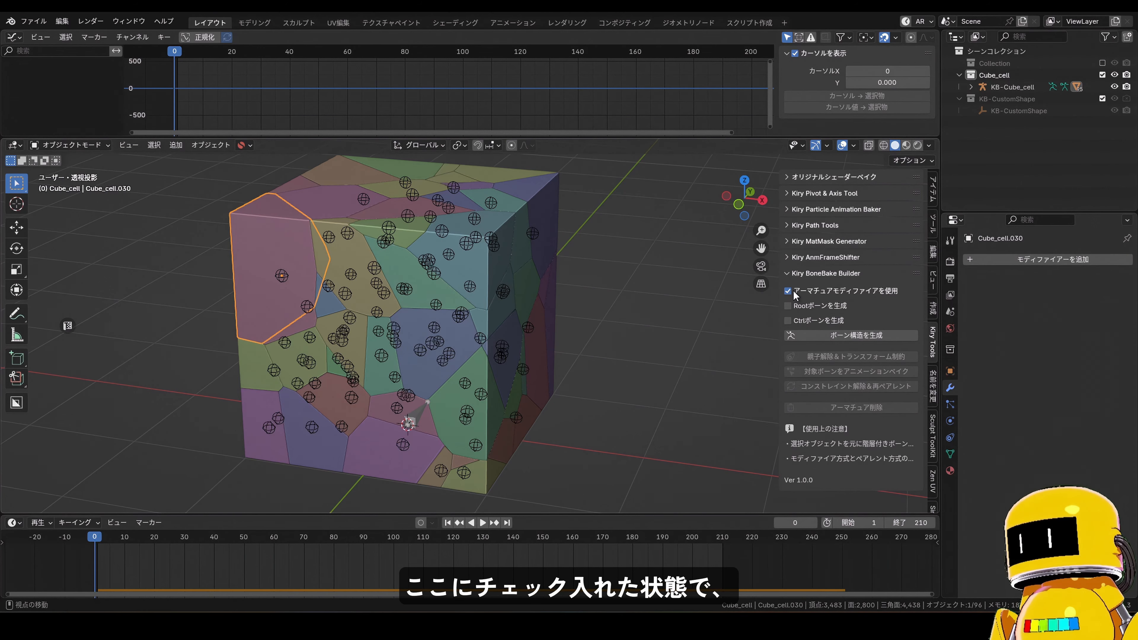
left_click(869, 336)
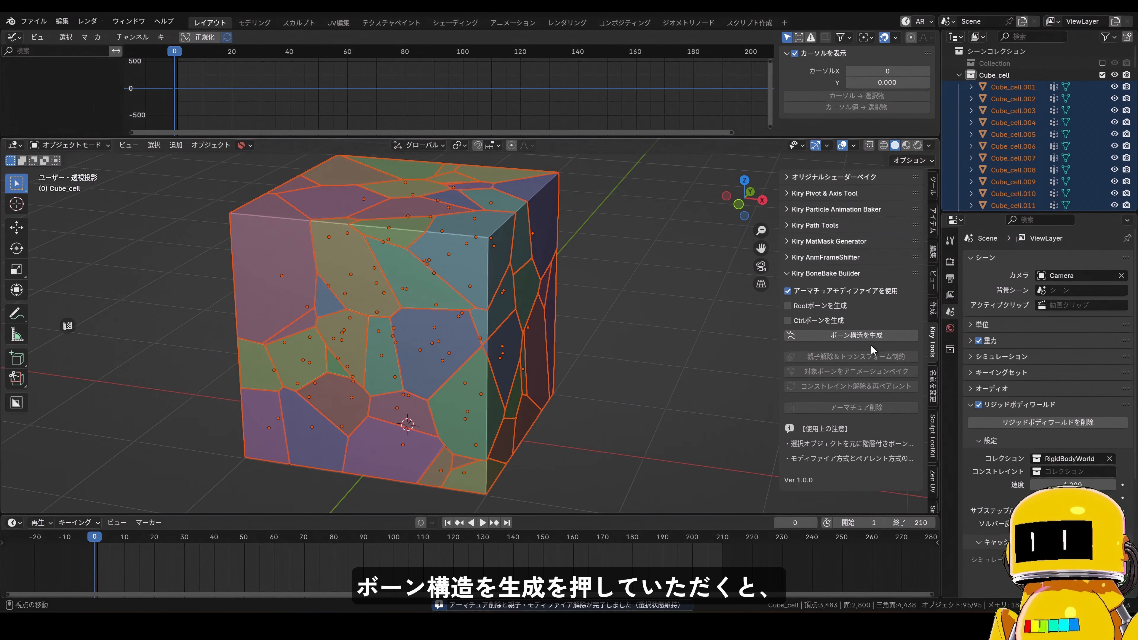
left_click(878, 336)
- Inspect the upper corner piece's Armature modifier in a widened properties editor, and preview the animation before returning to frame 0
left_click(275, 237)
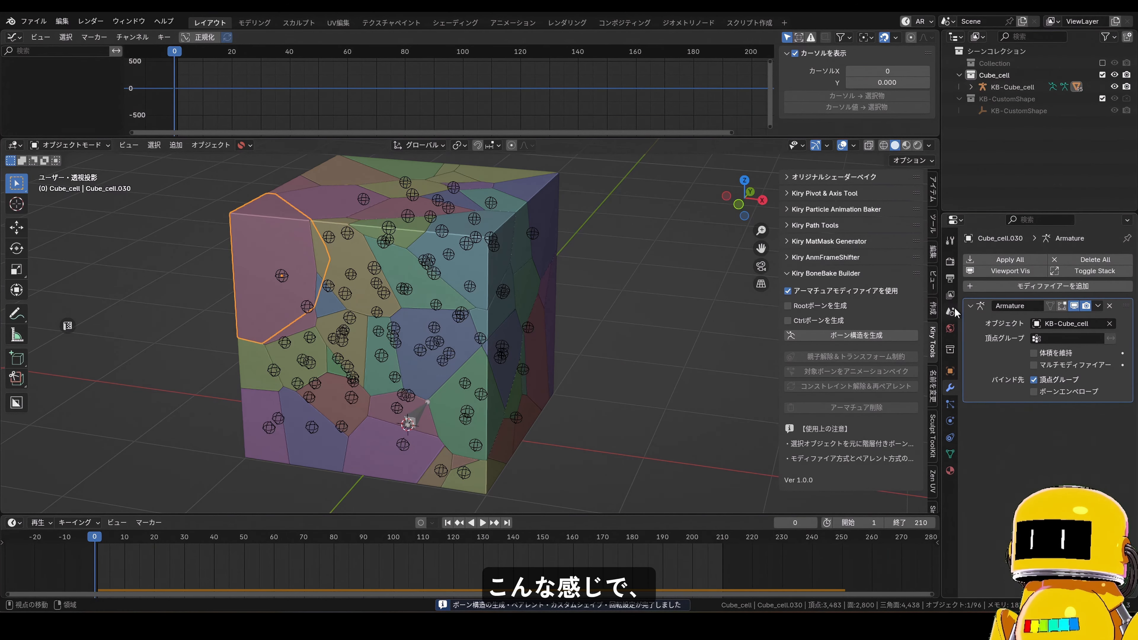
left_click_drag(942, 316, 821, 316)
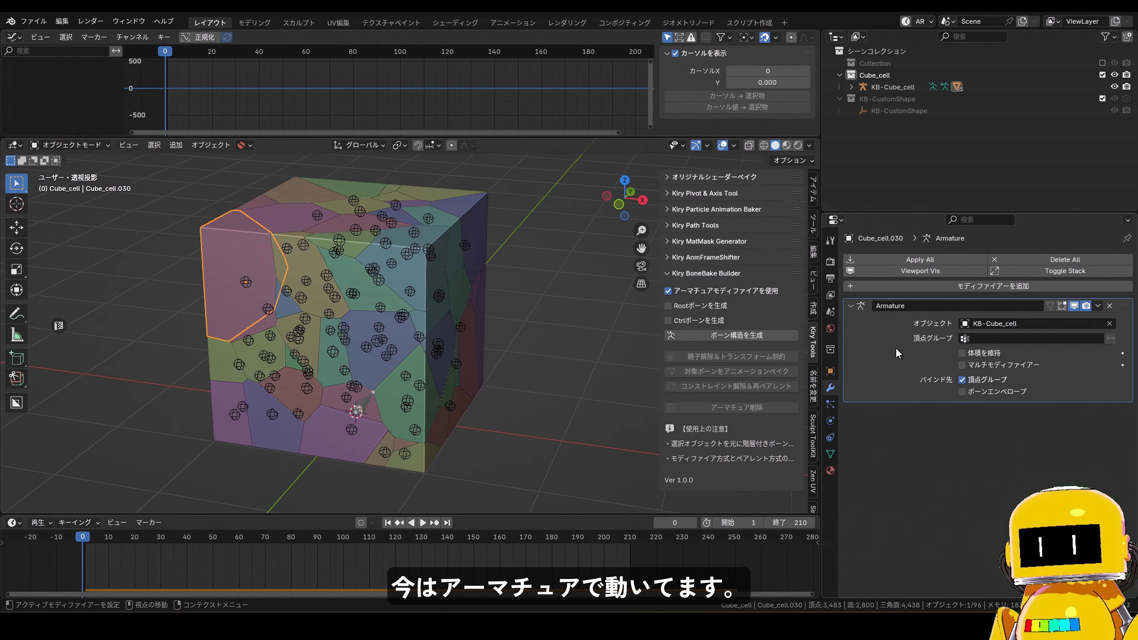
key("space")
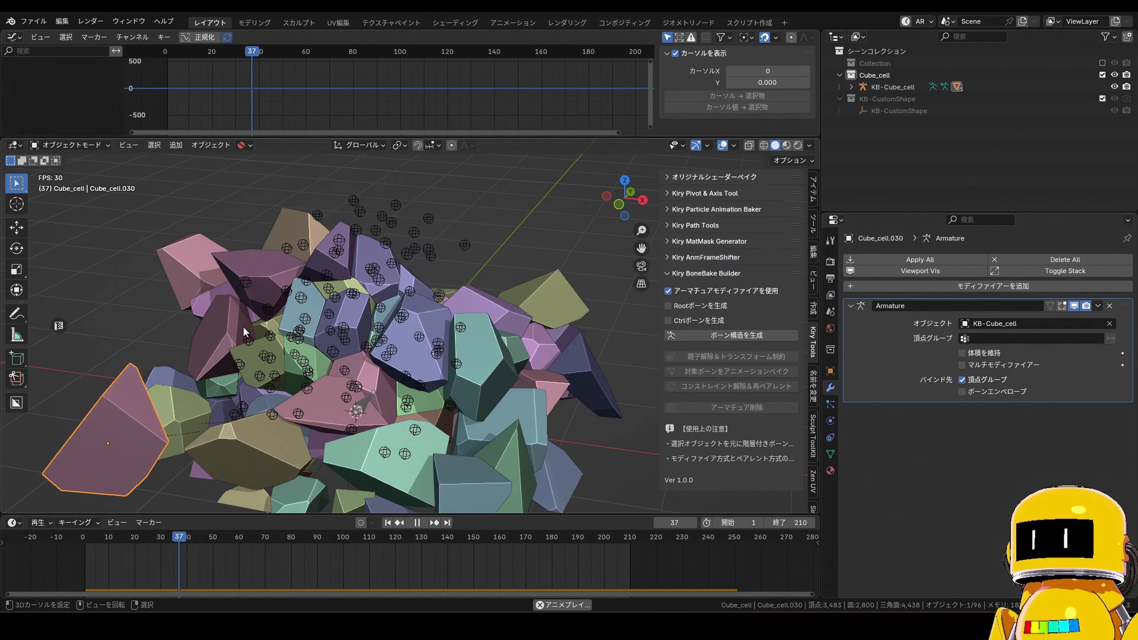
key("Escape")
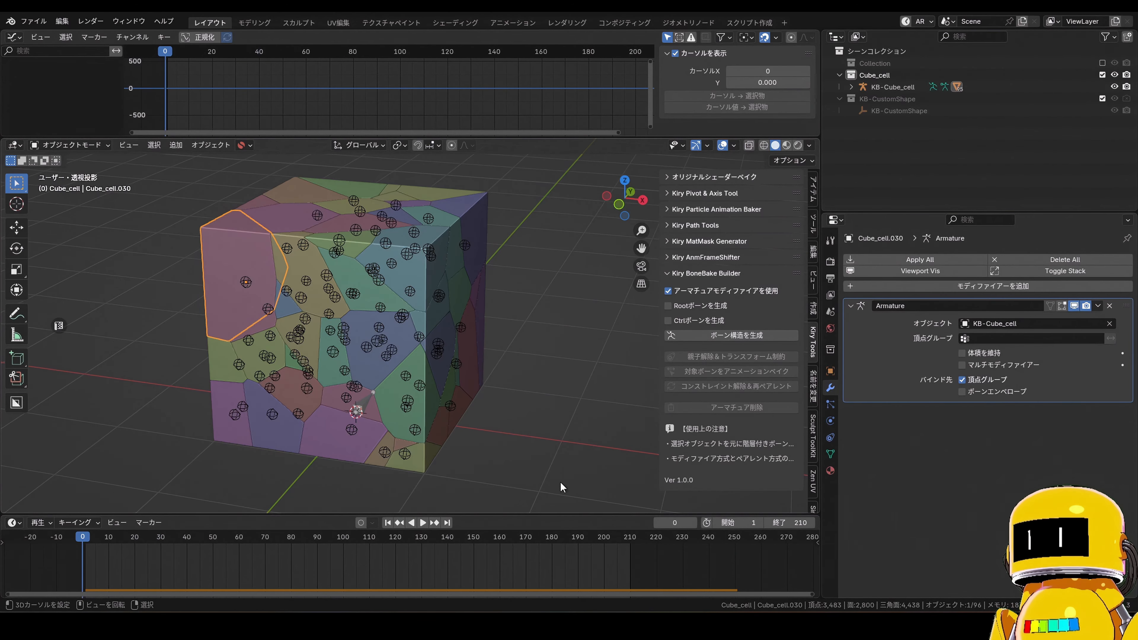
- Reparent the pieces to the KB-Cube_cell armature with コンストレイント解除&再ペアレント and play the animation to frame 29
left_click(254, 274)
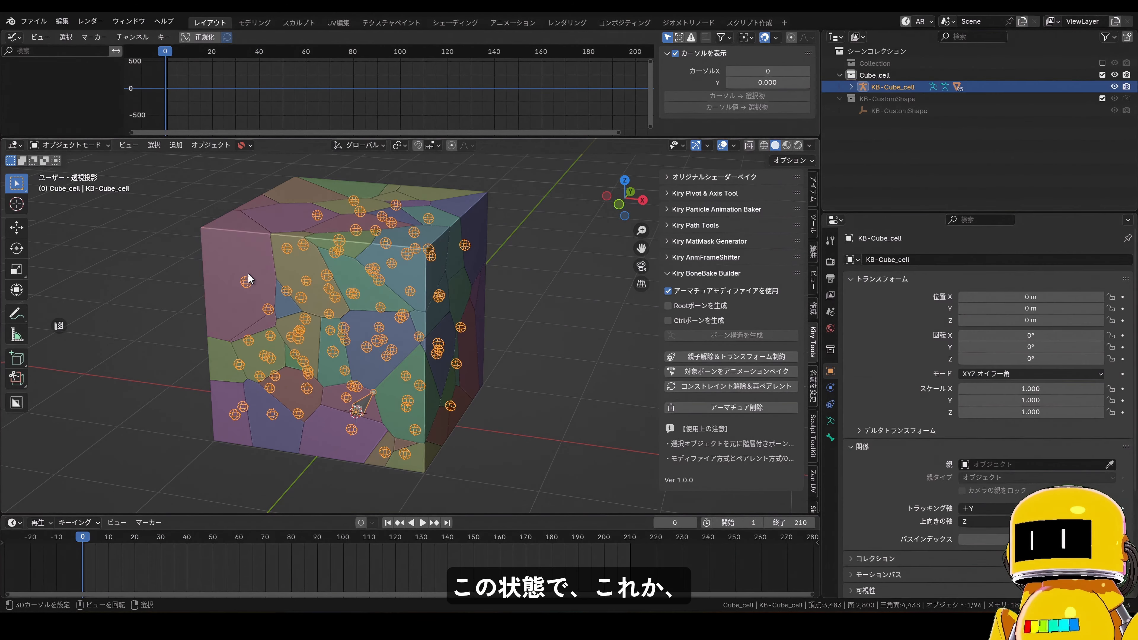
left_click(754, 387)
key("space")
key("space")
- Test-move individual bones on different sides of the cube in Pose Mode, cancel the moves, and return to Object Mode
key("Tab")
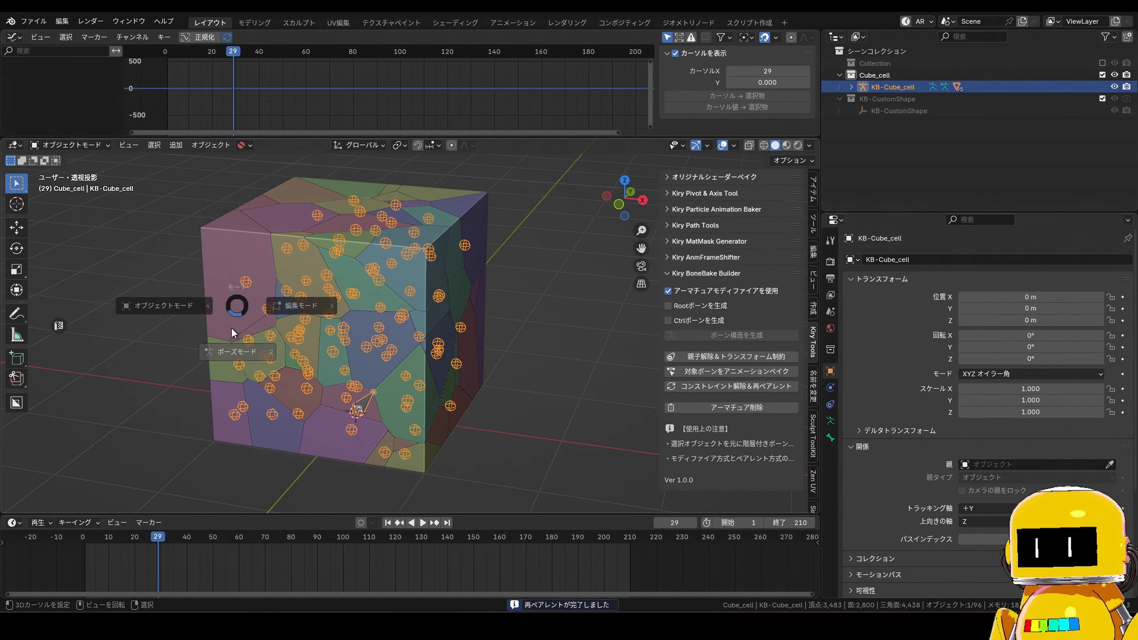
left_click(232, 331)
left_click(242, 292)
key("g")
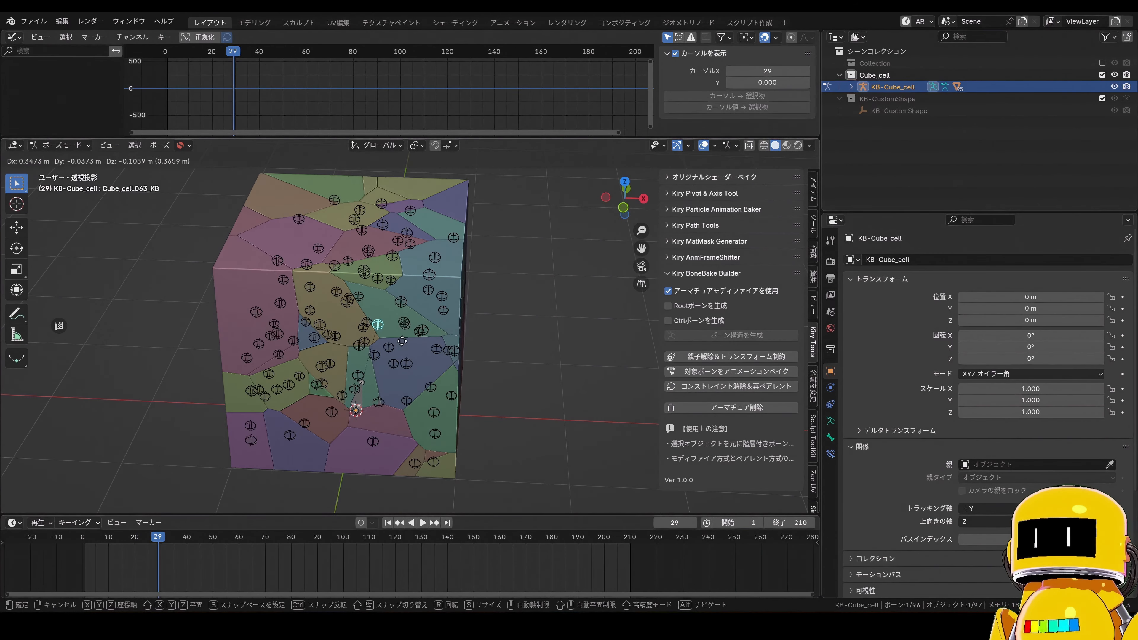
right_click(402, 341)
middle_click_drag(402, 341, 350, 337)
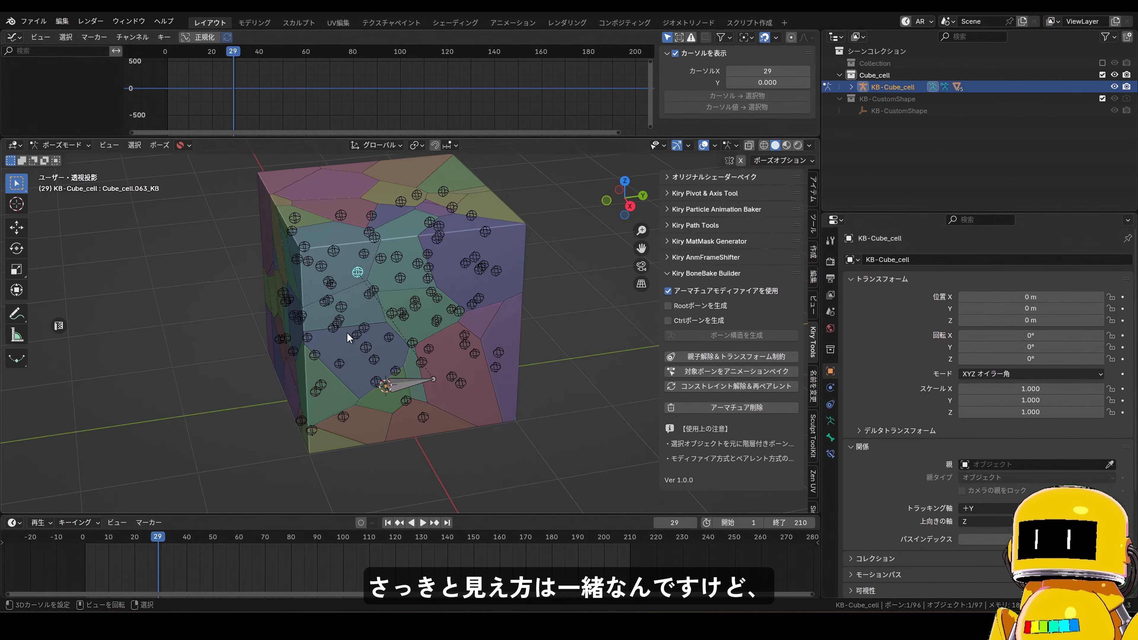
left_click(483, 269)
middle_click_drag(484, 269, 520, 278)
right_click(449, 284)
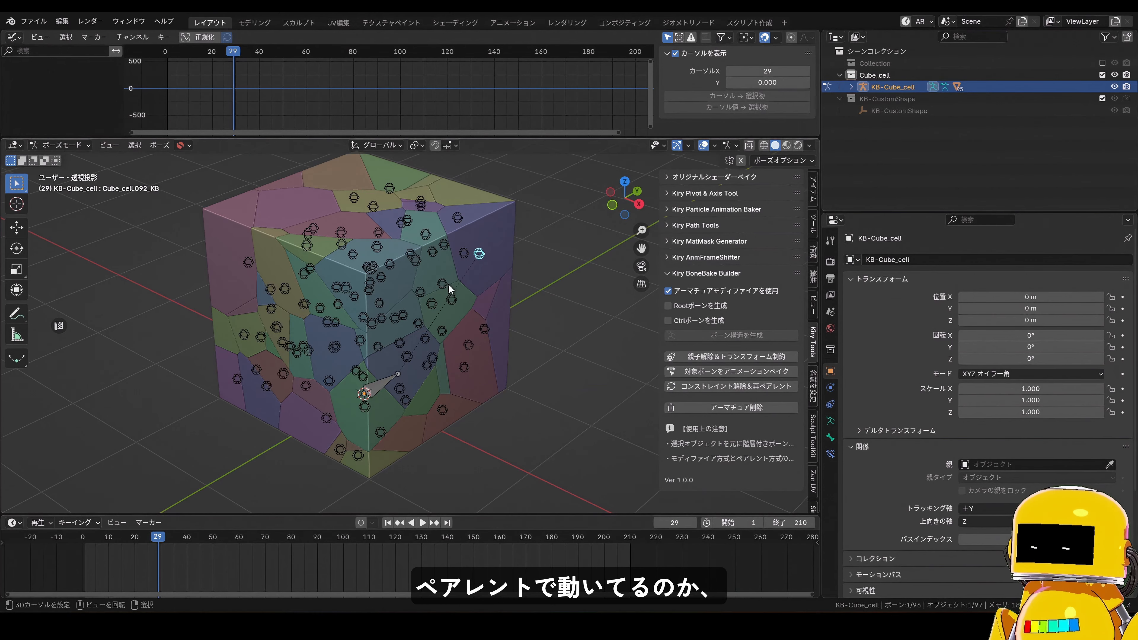
middle_click_drag(468, 266, 474, 283, "shift")
key("ctrl+Tab")
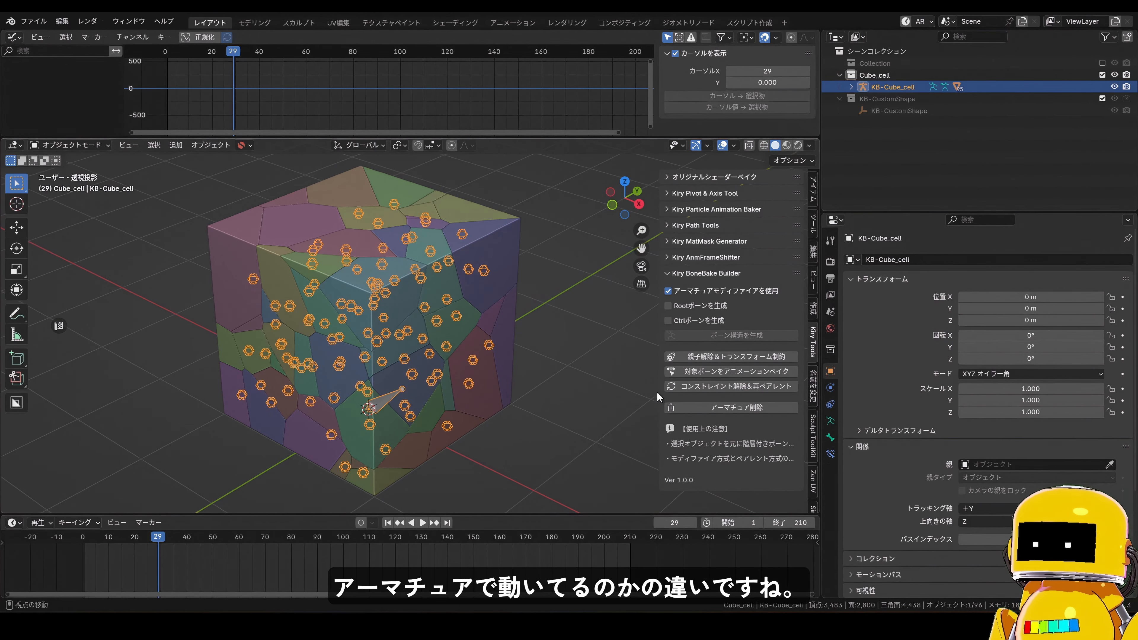
- Expand KB-Cube_cell in an enlarged outliner and join all the pieces into the single object Cube_cell.001
left_click(851, 87)
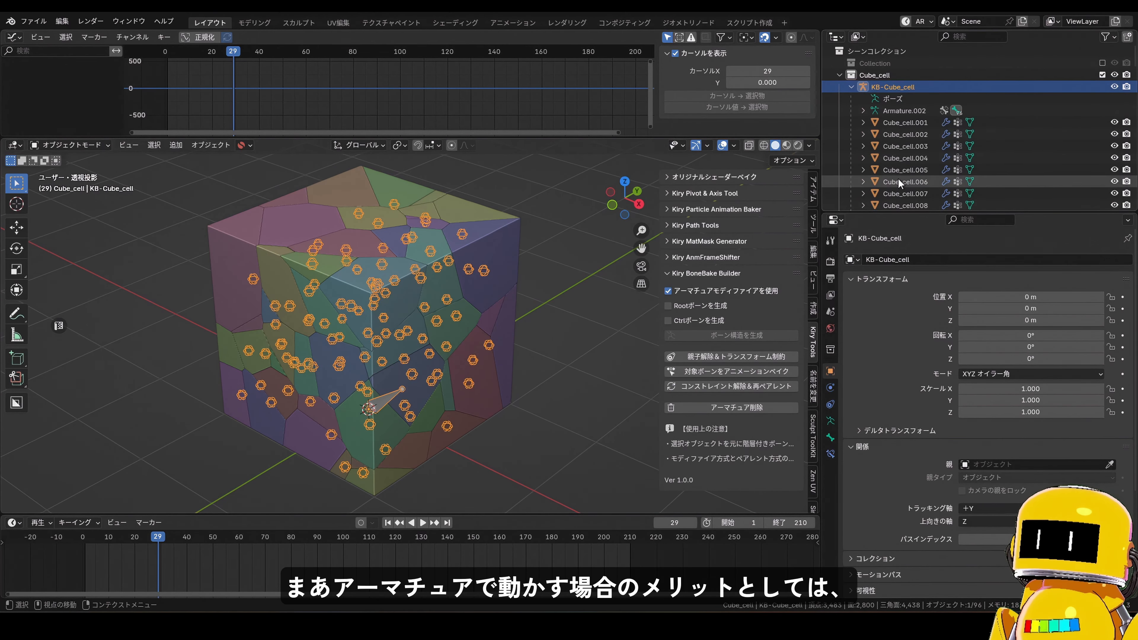
left_click_drag(868, 213, 868, 381)
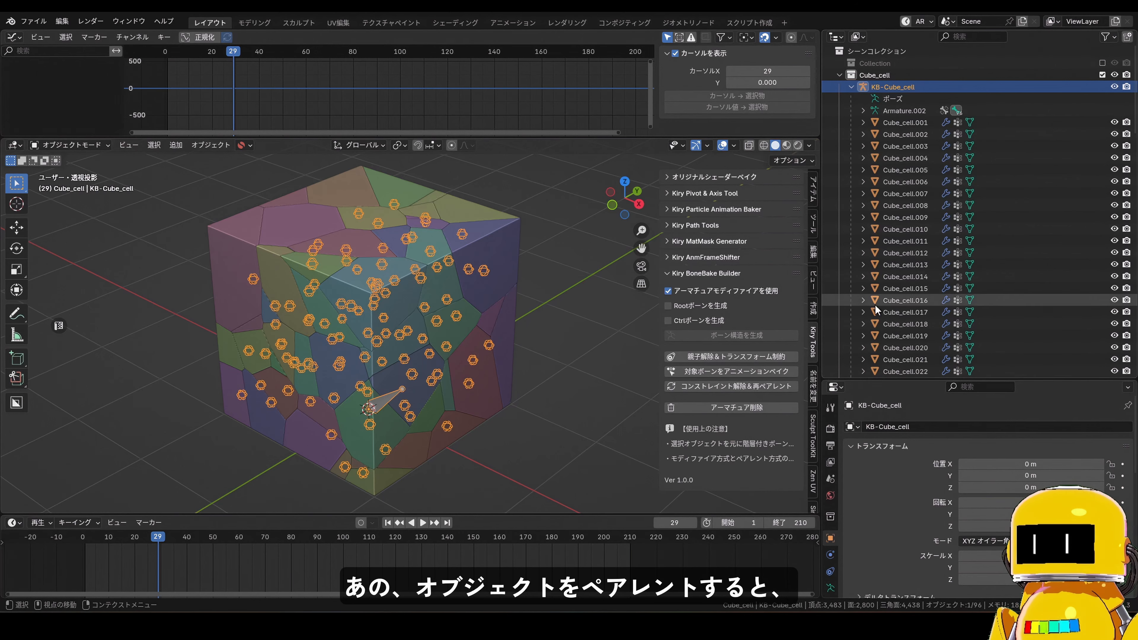
left_click(886, 123)
scroll(886, 124, "down", 5)
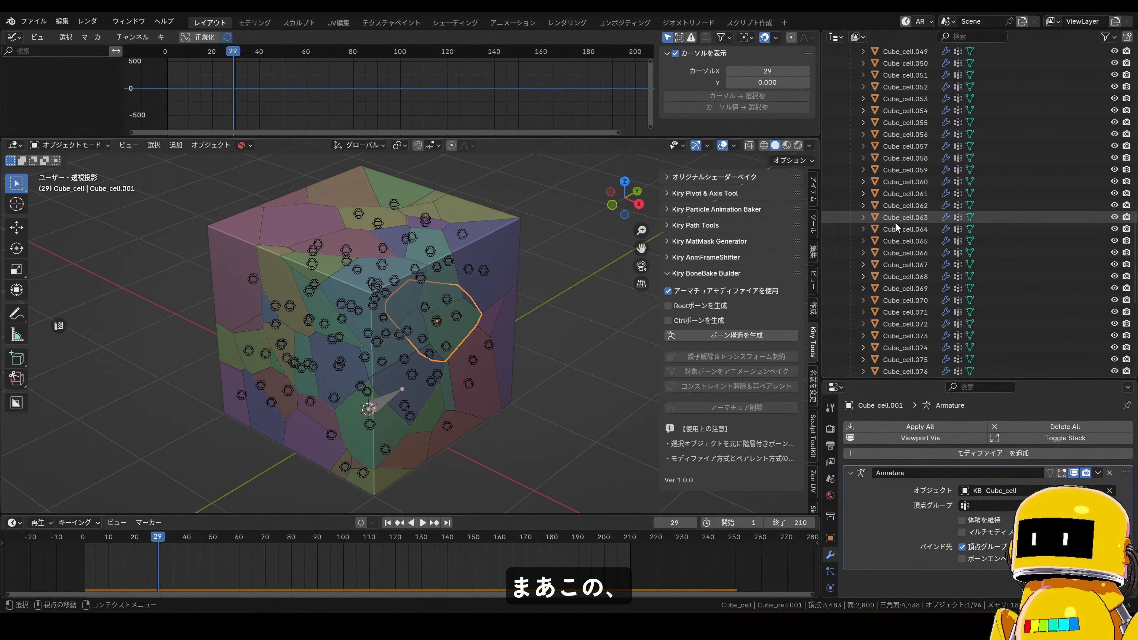
scroll(898, 238, "down", 15)
left_click(901, 341, "shift")
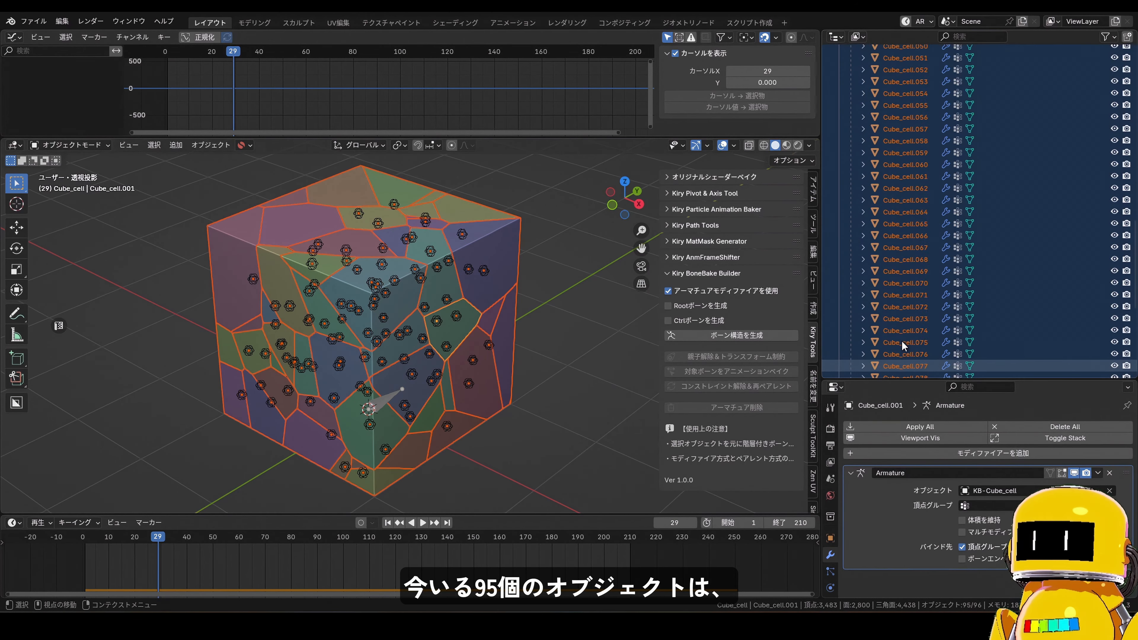
scroll(902, 340, "up", 20)
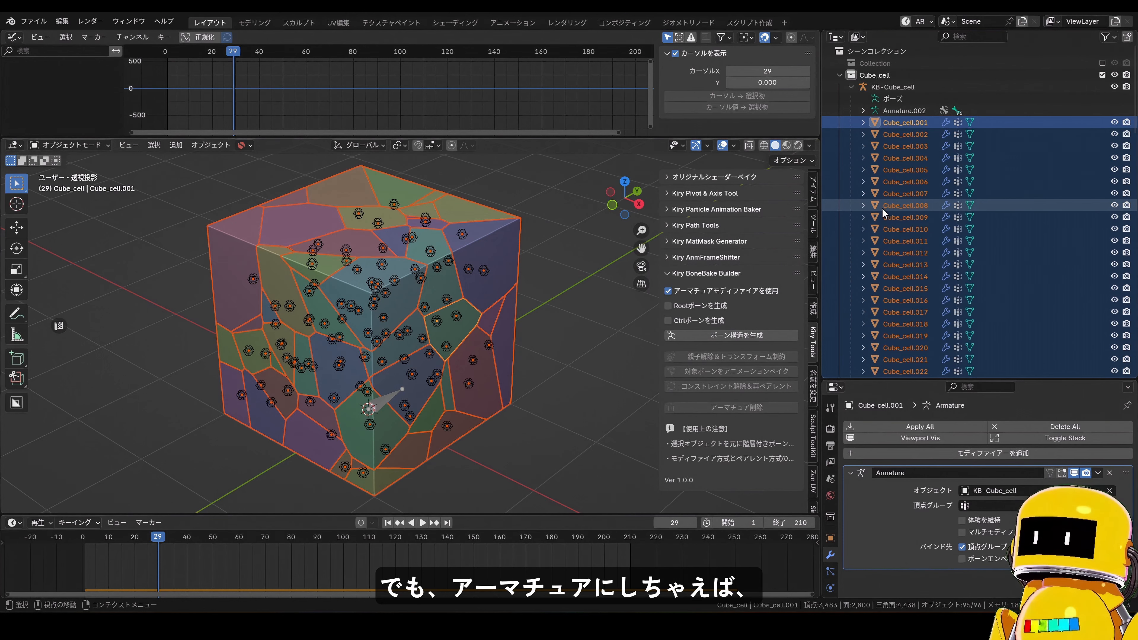
key("ctrl+j")
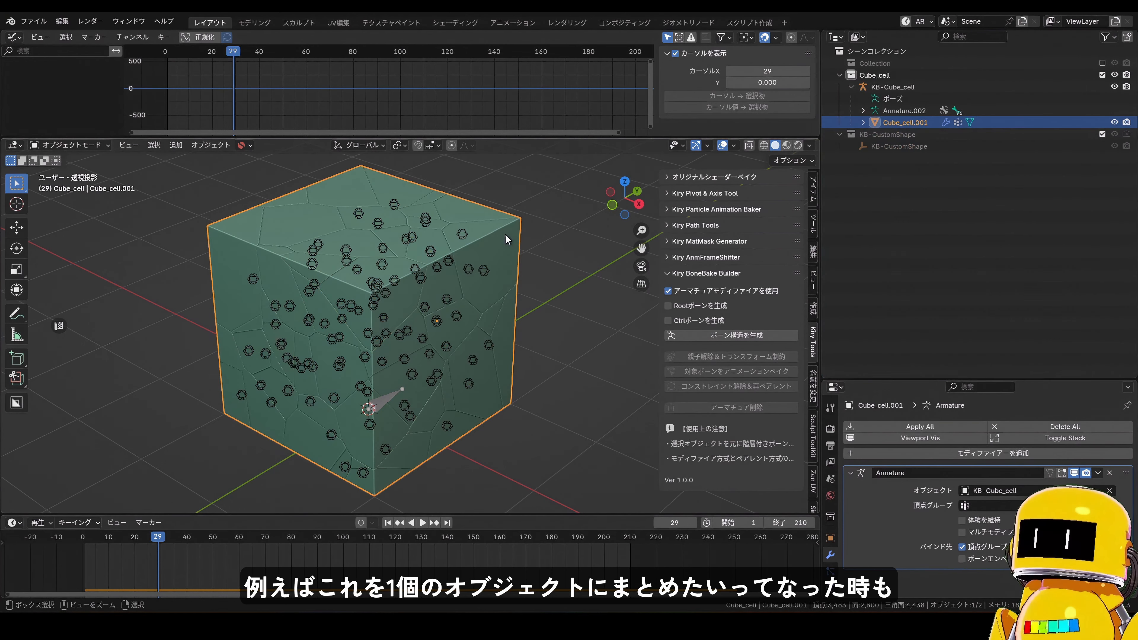
- Play the joined cube to frame 49 and test-move a bone near its upper corner in Pose Mode, cancelling the move
key("space")
key("space")
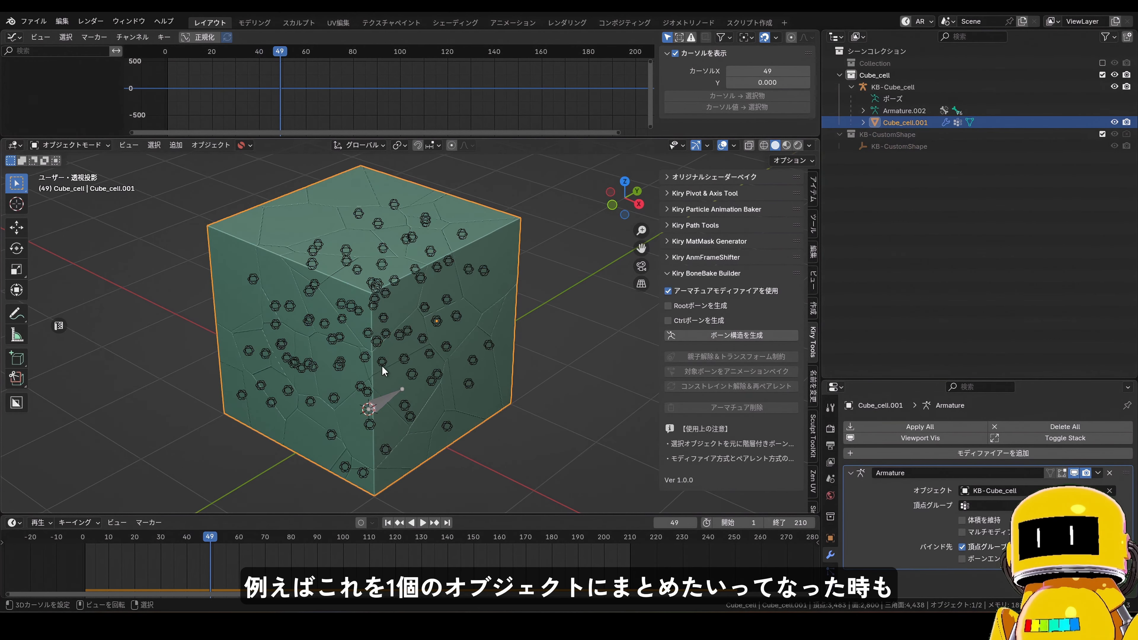
left_click(446, 246)
key("ctrl+Tab")
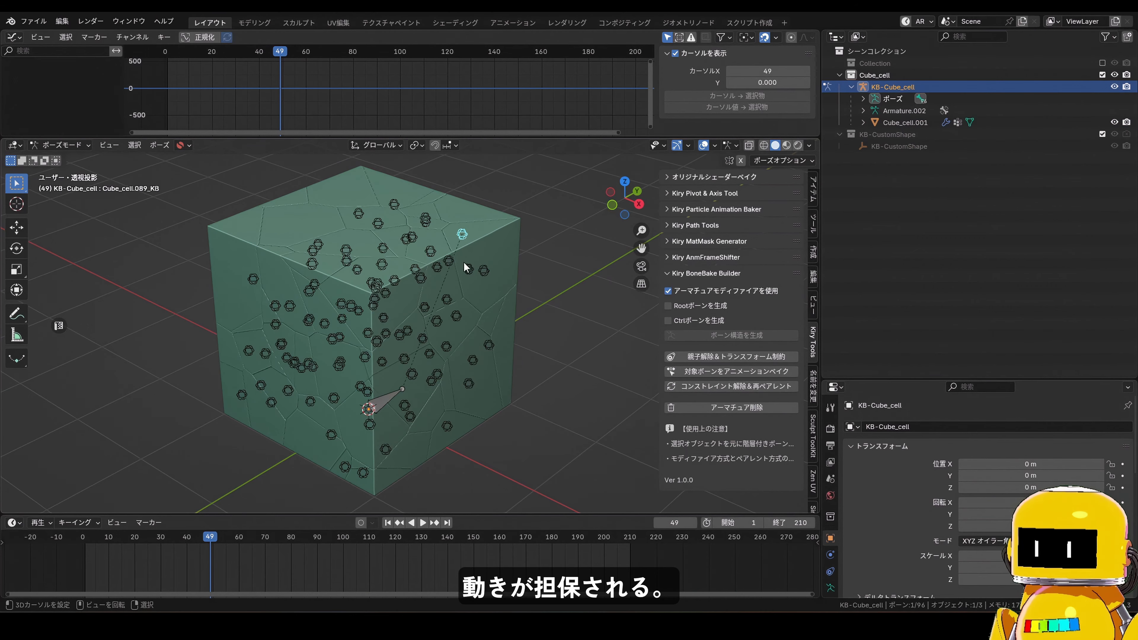
left_click_drag(472, 275, 488, 287)
key("Escape")
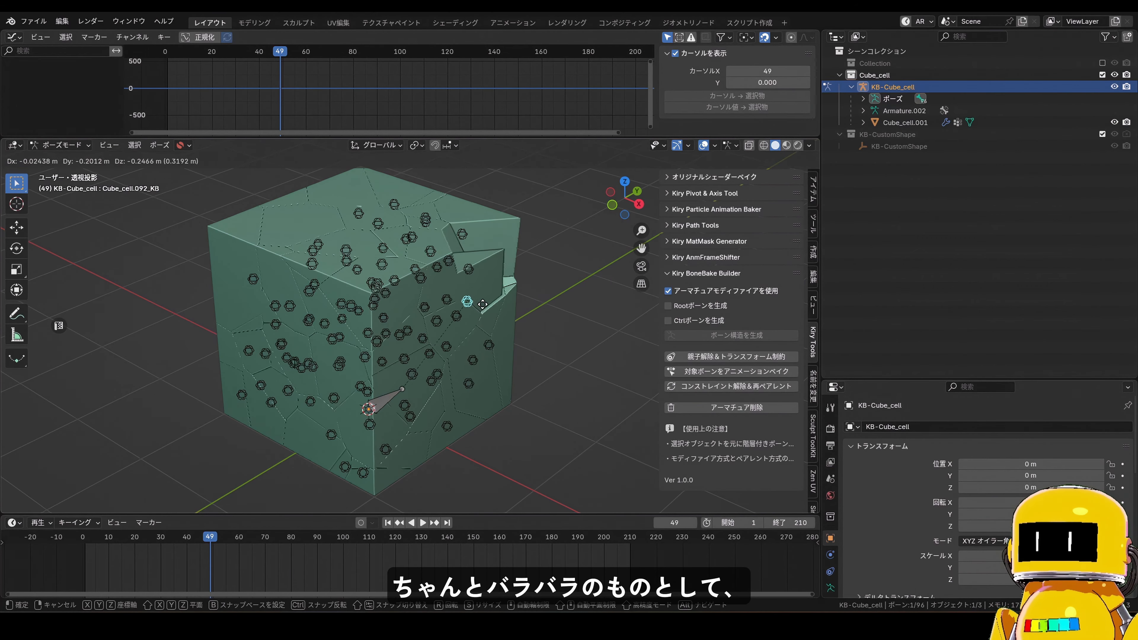
- Undo the bone test and the join, back to the separate cube pieces
key("ctrl+Tab")
key("ctrl+z")
key("ctrl+z")
key("ctrl+z")
key("ctrl+z")
key("ctrl+z")
key("ctrl+z")
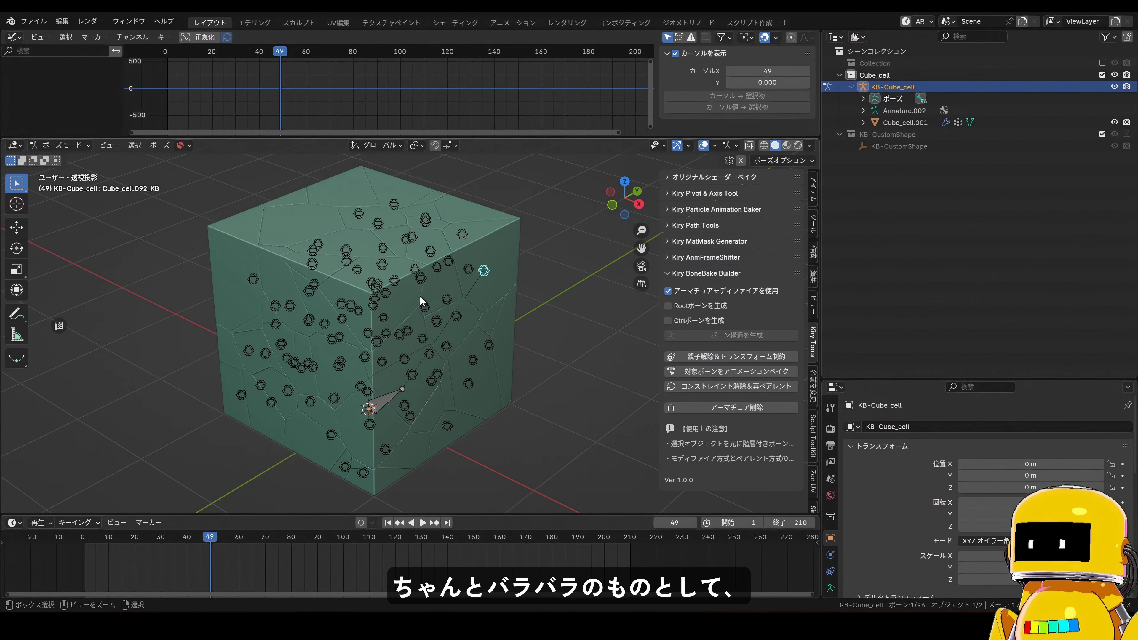
key("ctrl+z")
key("ctrl+z")
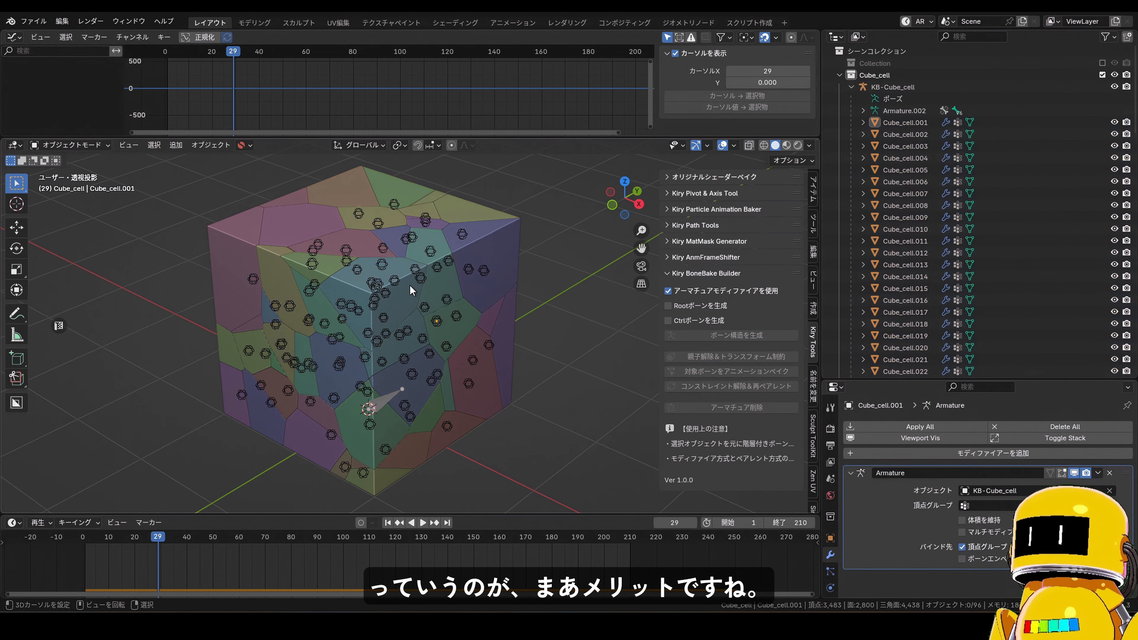
- Disable アーマチュアモディファイアを使用 and reparent the KB-Cube_cell pieces to their bones with コンストレイント解除&再ペアレント
key("space")
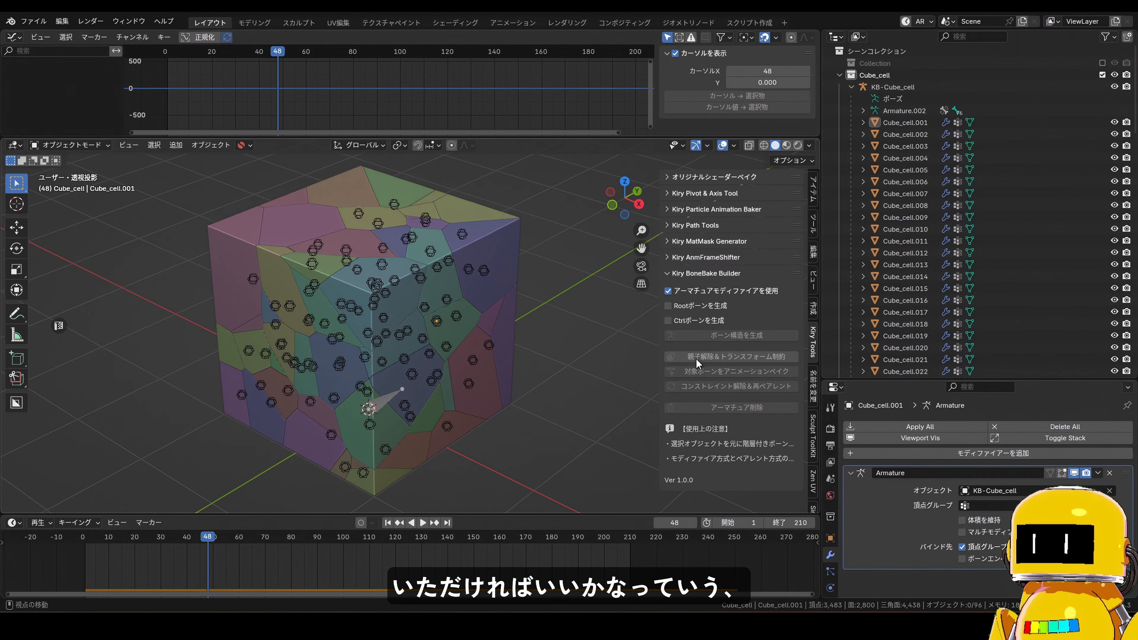
left_click(418, 307)
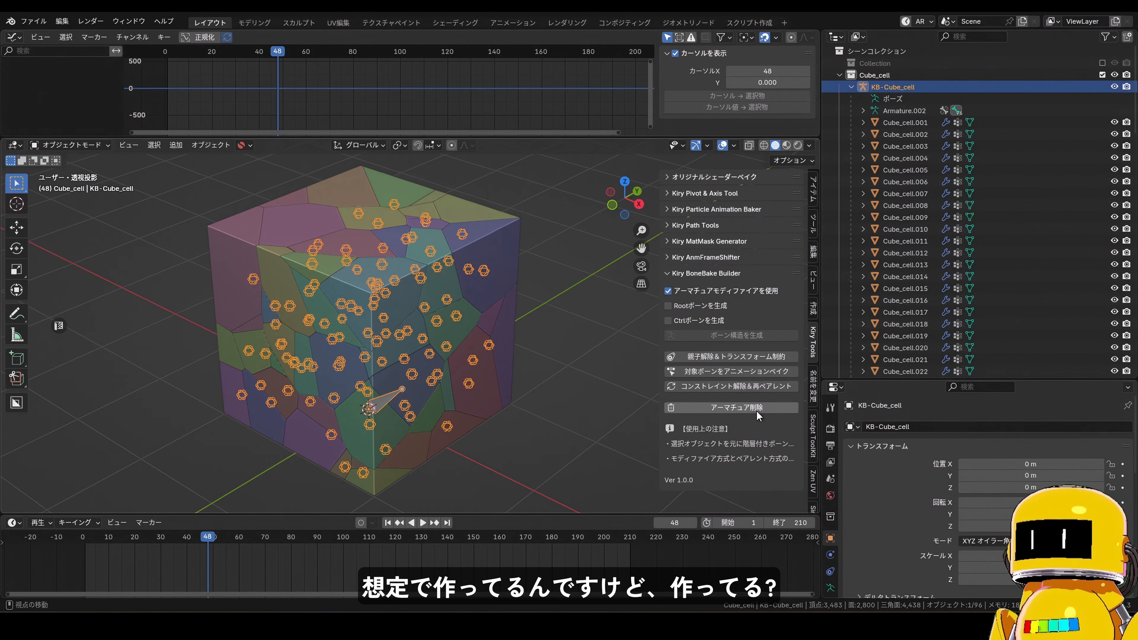
left_click(667, 291)
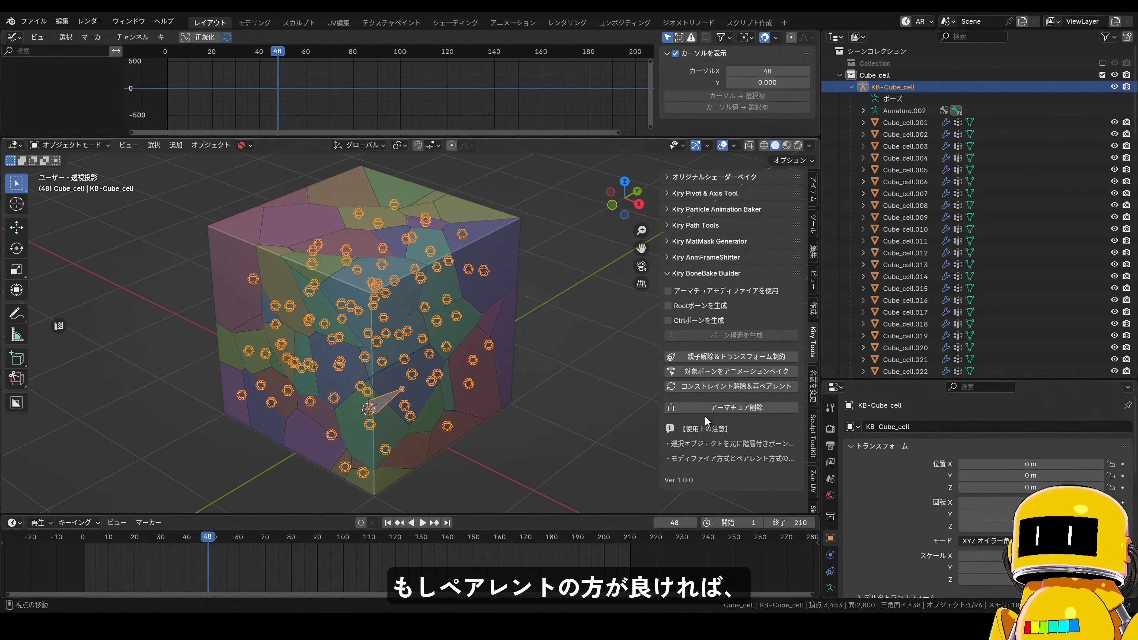
left_click(717, 386)
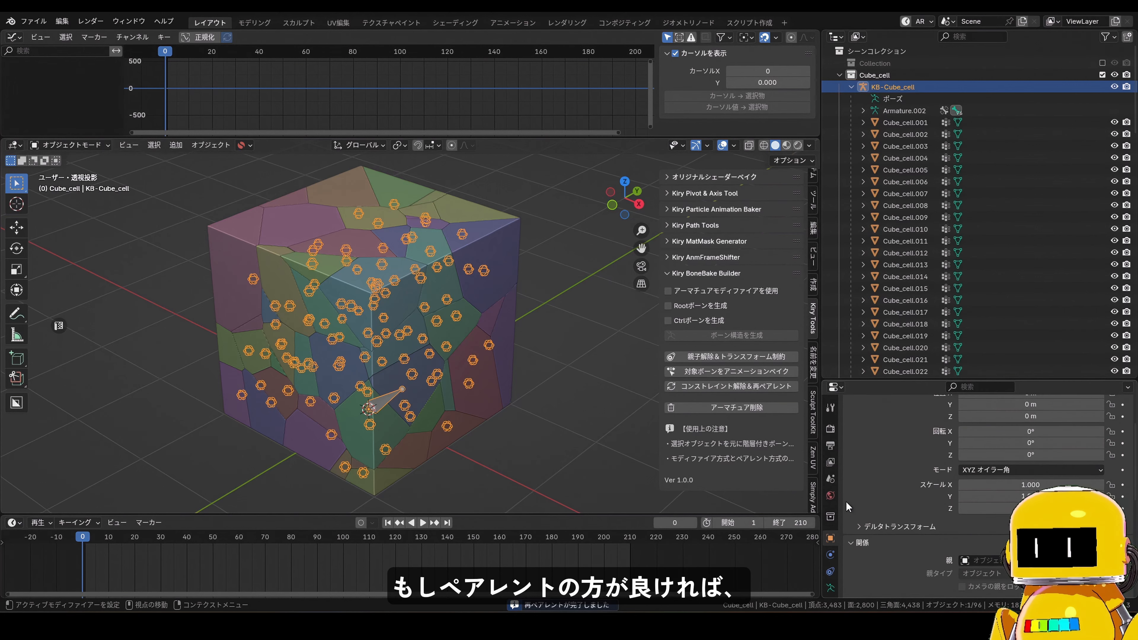
- Examine the modifiers of corner piece Cube_cell.092, and its parent, parent type and parent bone under 関係
scroll(878, 448, "down", 4)
scroll(833, 416, "down", 2)
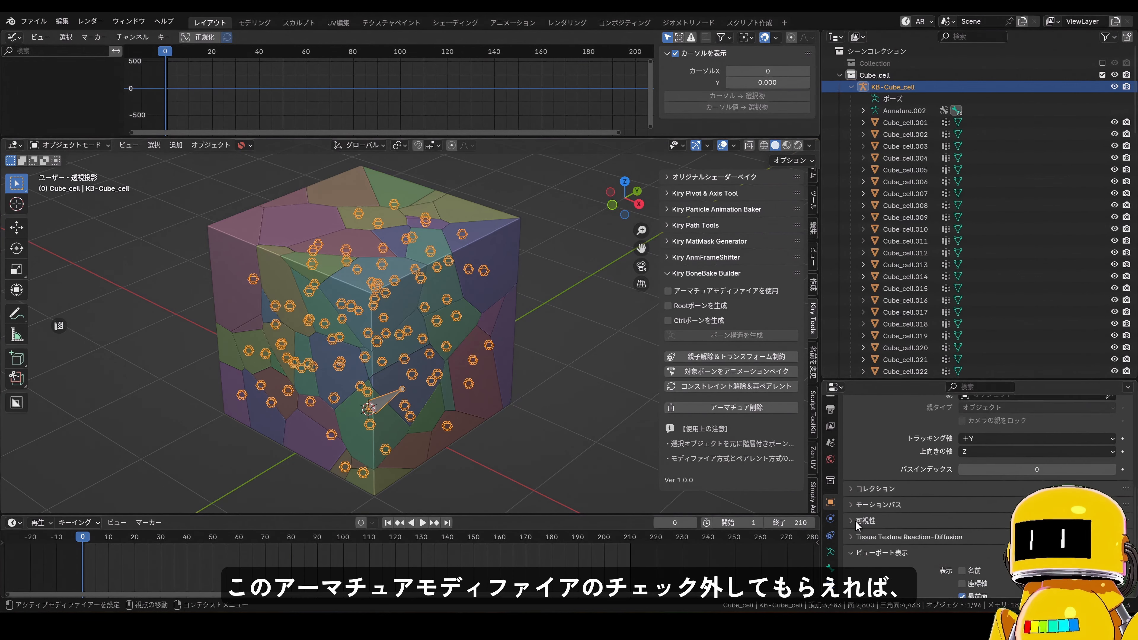
left_click(502, 307)
left_click(501, 288)
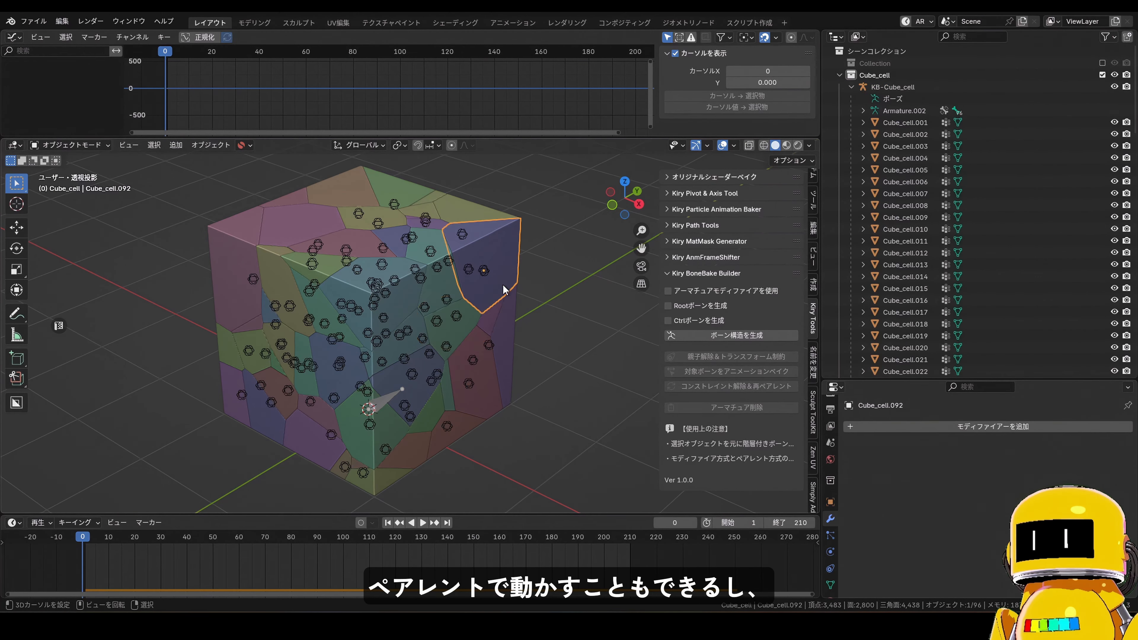
left_click(830, 502)
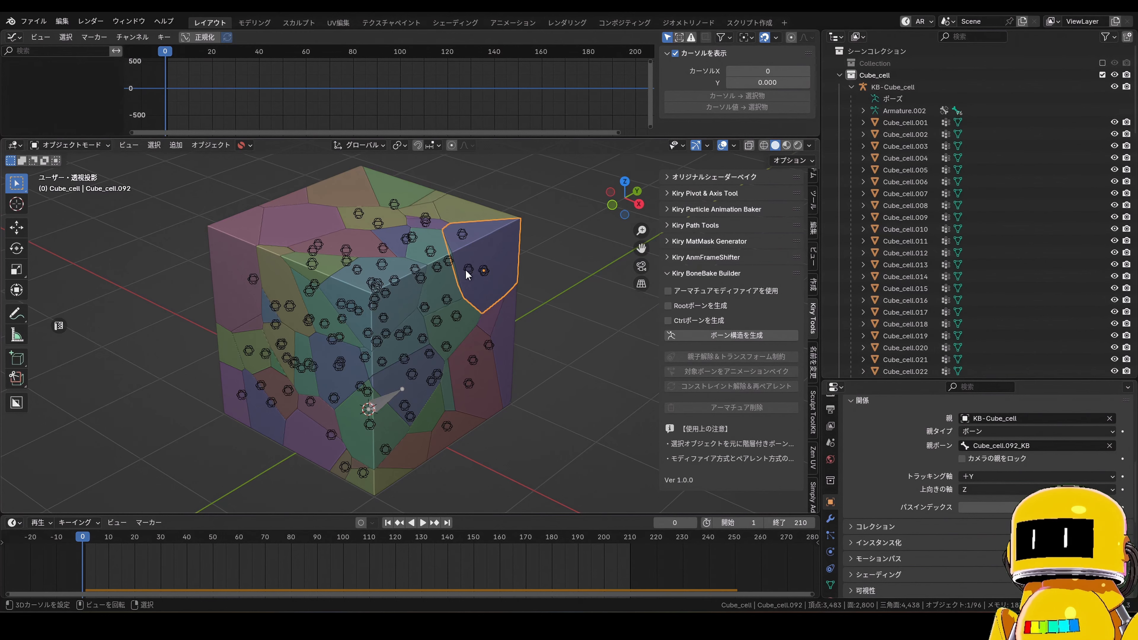
- Delete the KB-Cube_cell armature with アーマチュア削除
left_click(484, 271)
middle_click_drag(497, 314, 501, 335, "shift")
key("ctrl+Tab")
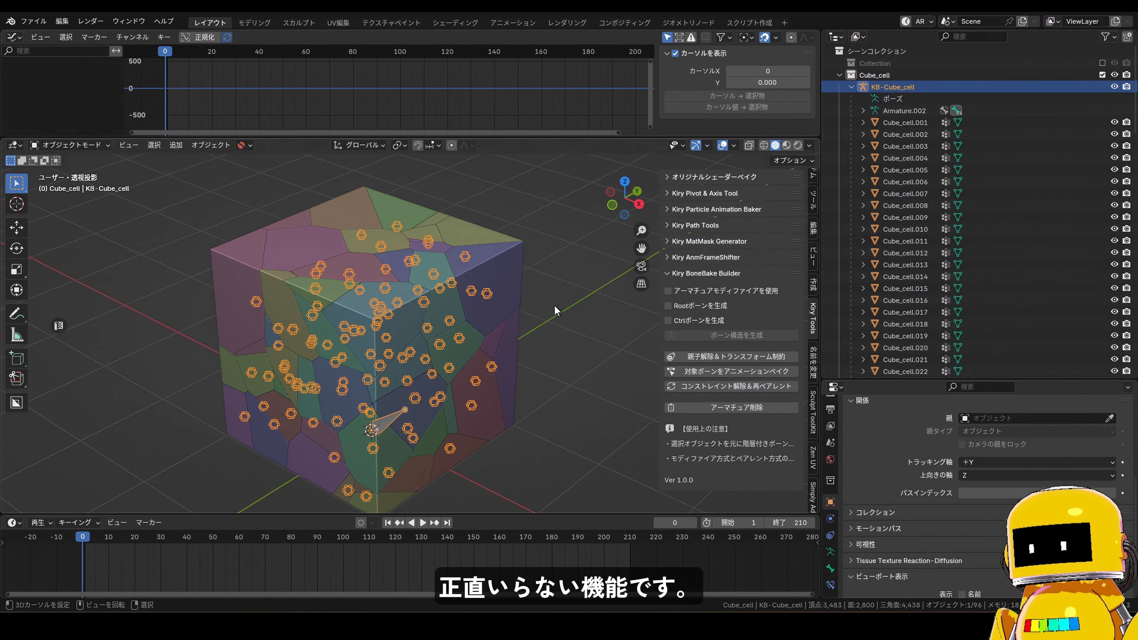
left_click(698, 406)
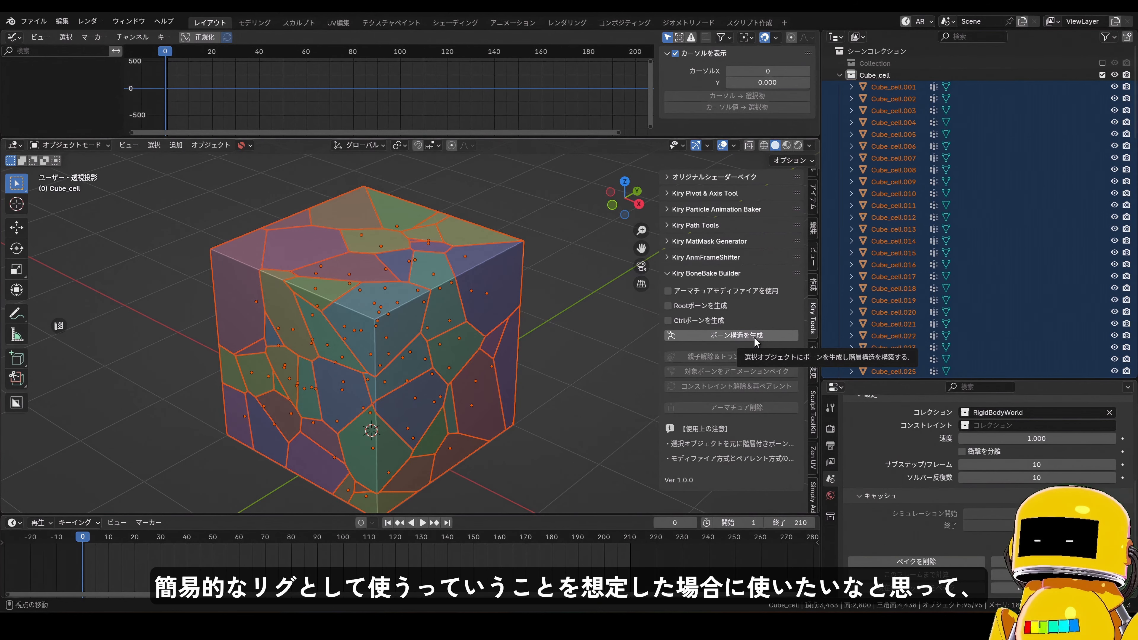
- Generate the bone structure with armature modifier, Root and Ctrl bones off, and select bone Cube_cell.048_KB in Pose Mode
left_click(698, 305)
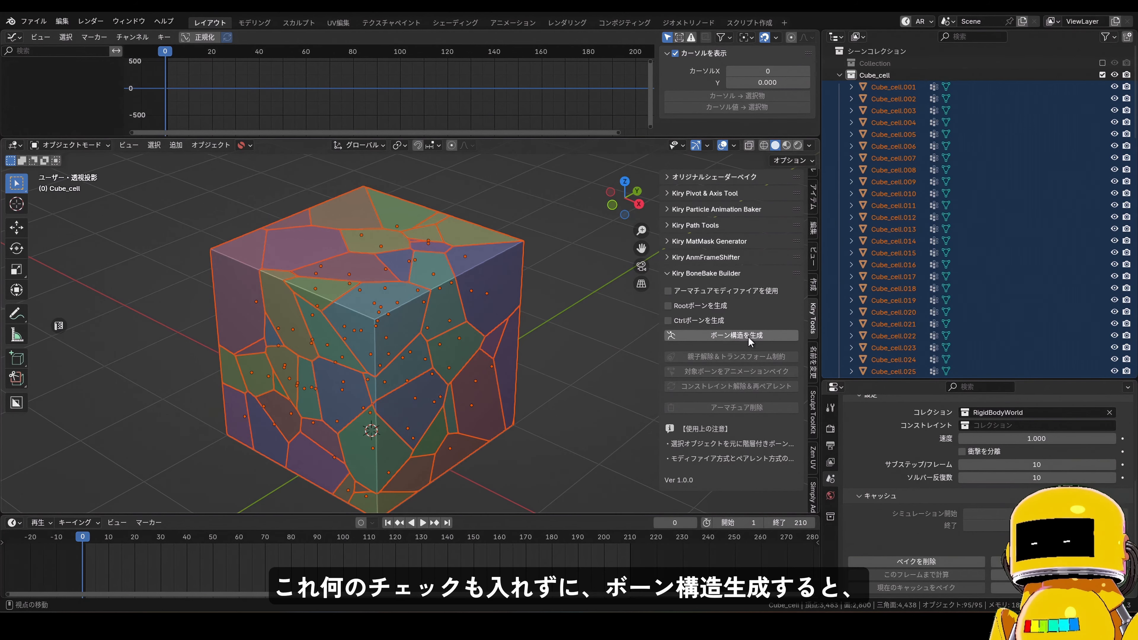
left_click(761, 335)
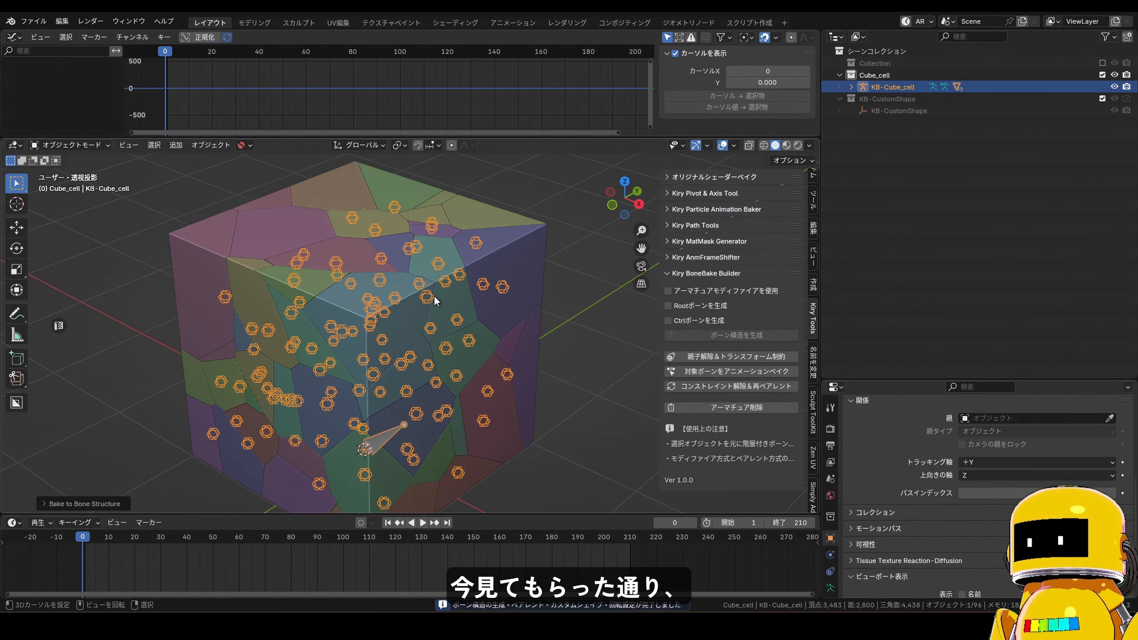
right_click(432, 298)
key("Tab")
right_click(427, 314)
key("Tab")
left_click(398, 498)
right_click(428, 303)
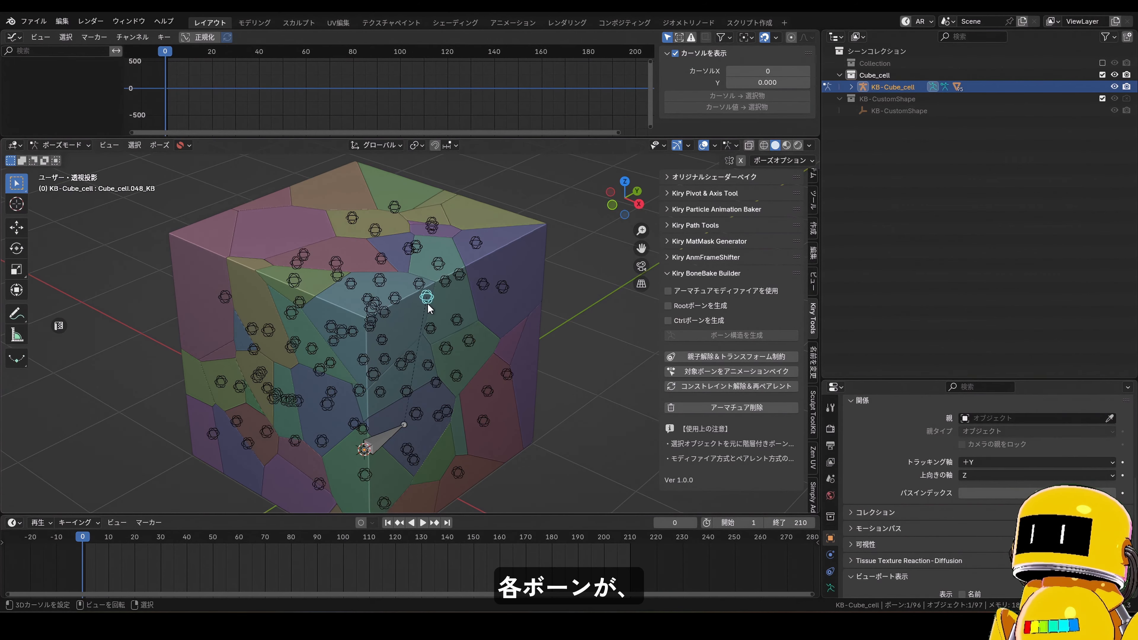
- Test moving a single bone near the cube's corner, cancel the move, and return to Object Mode
middle_click_drag(427, 303, 444, 337)
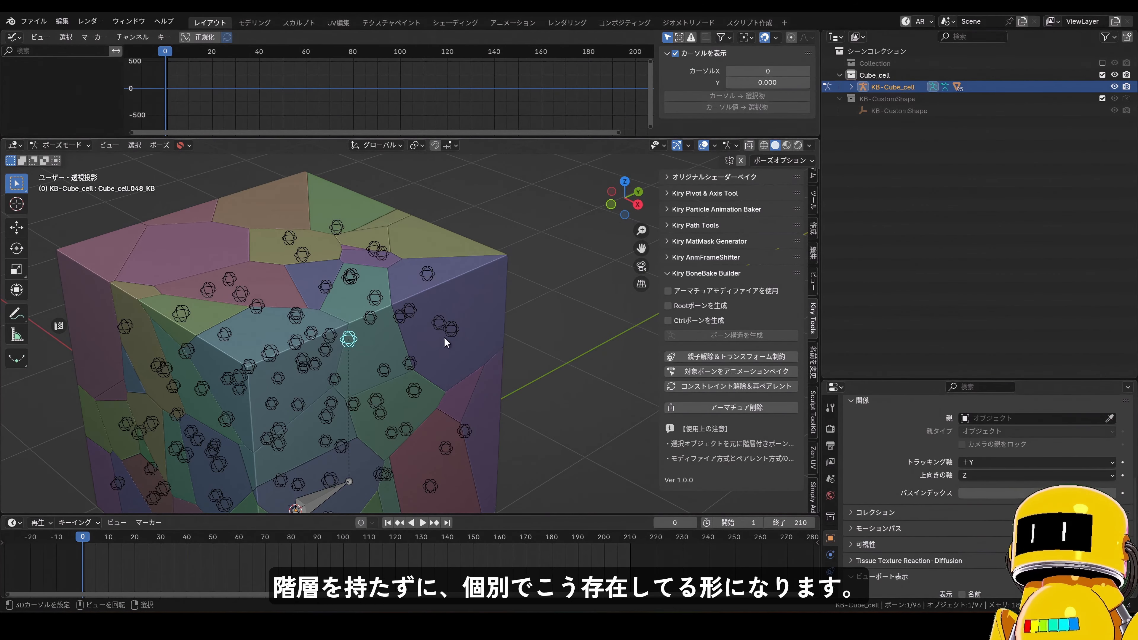
right_click(449, 333)
key("g")
right_click(503, 356)
key("Tab")
left_click(260, 364)
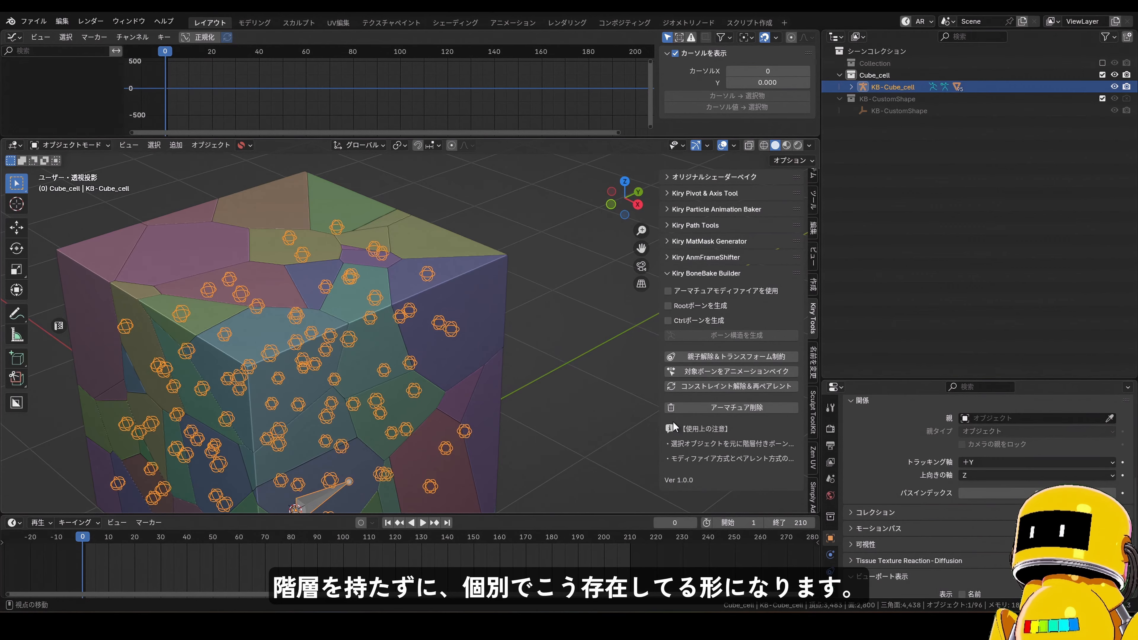
- Delete the armature, enable Rootボーンを生成, and generate the bone structure again
left_click(748, 408)
left_click(678, 307)
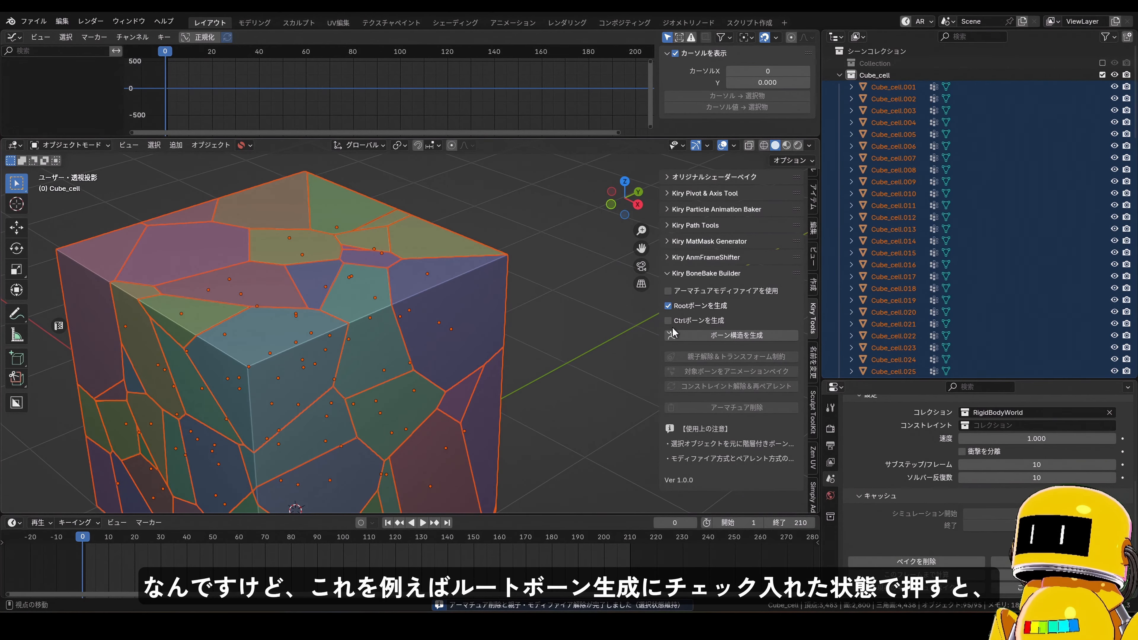
left_click(725, 336)
- Select Root_Cube_cell.092_KB in Pose Mode and examine its place in the bone hierarchy together with its child bone
key("Tab")
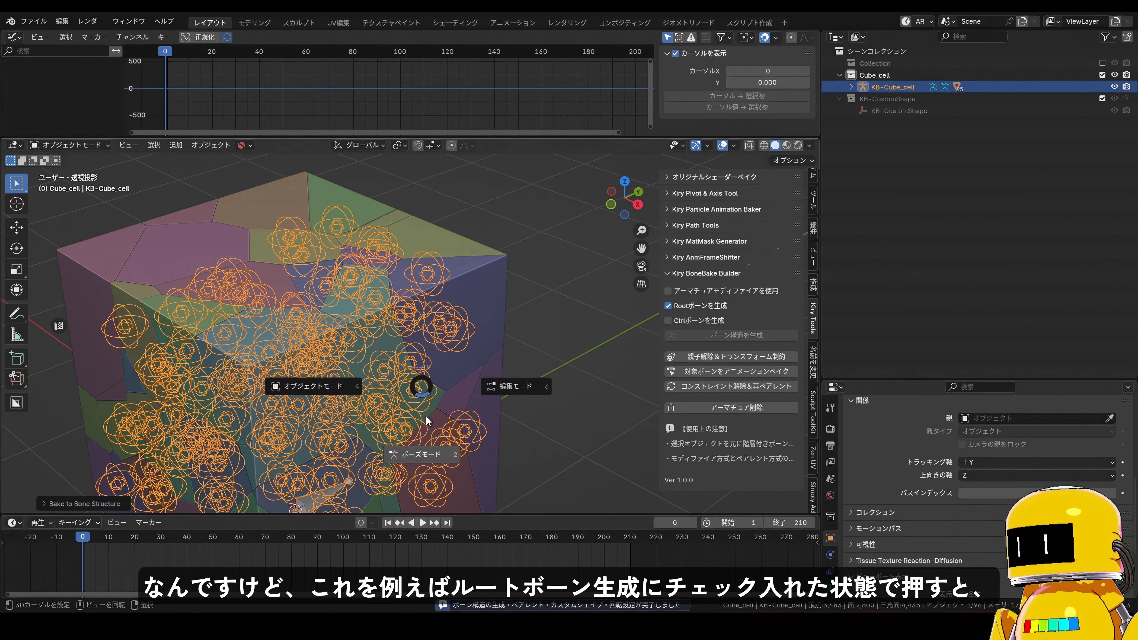
left_click(424, 437)
right_click(442, 319)
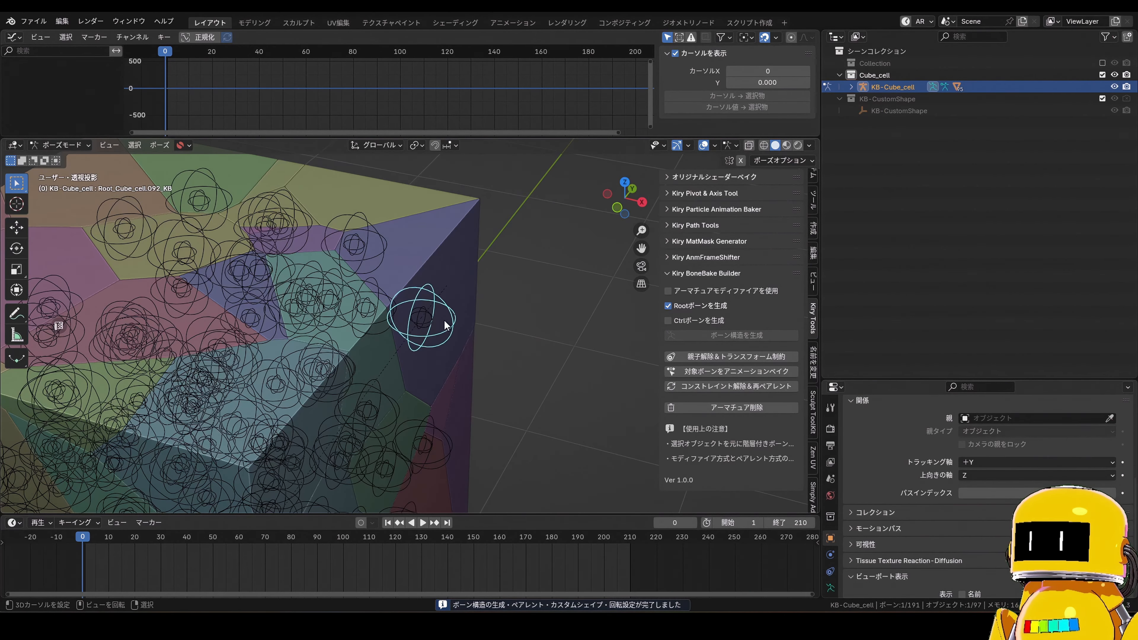
middle_click_drag(442, 319, 438, 311)
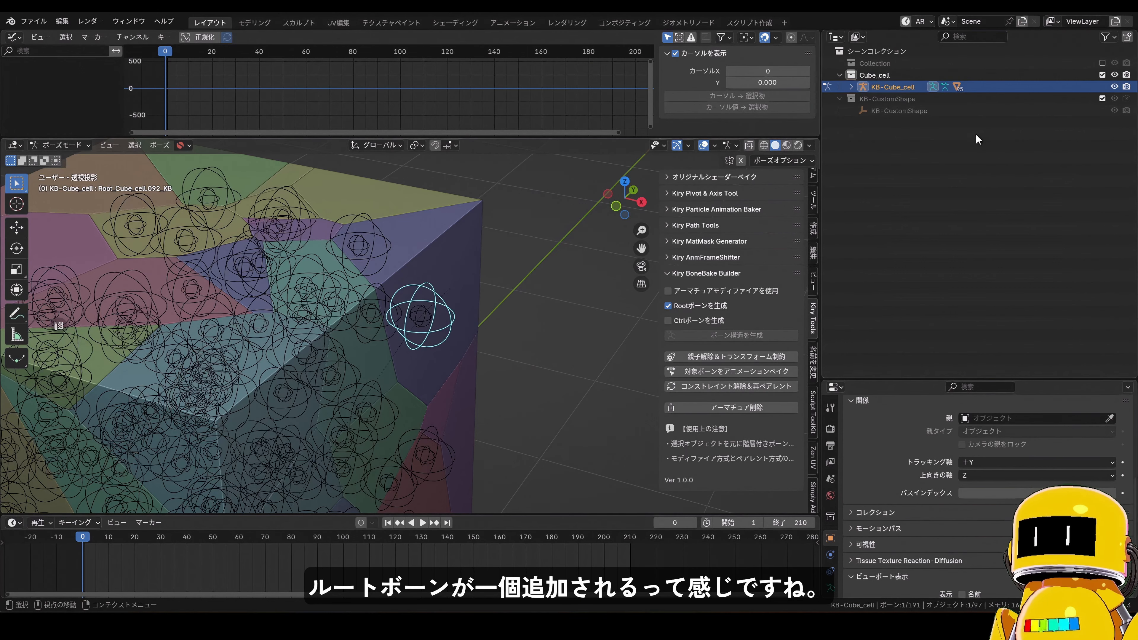
key("period")
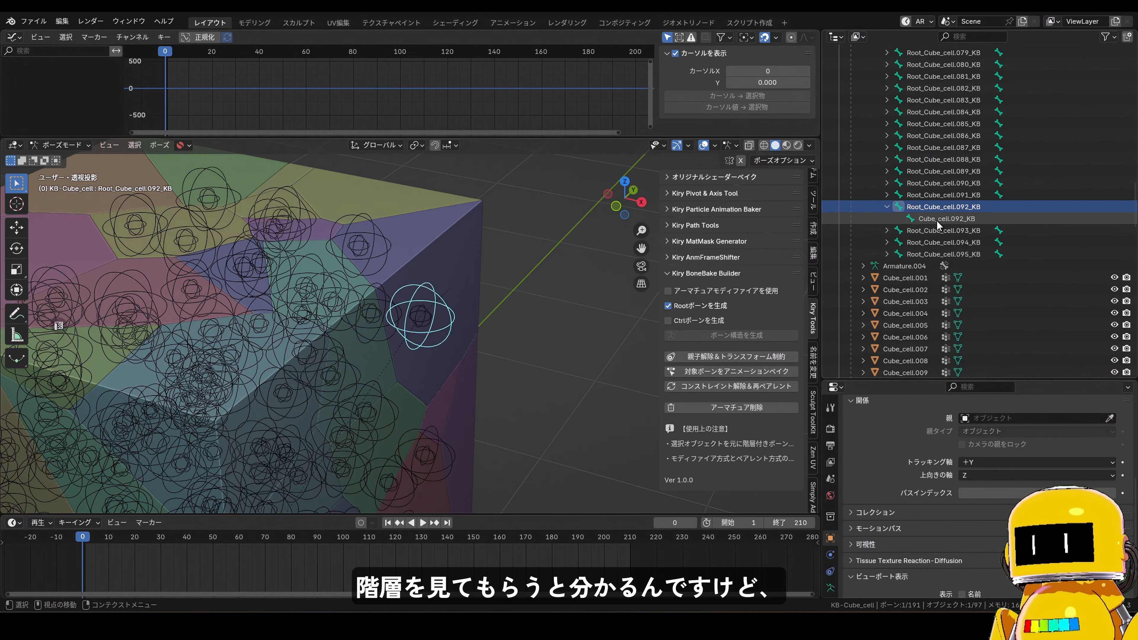
left_click(412, 320)
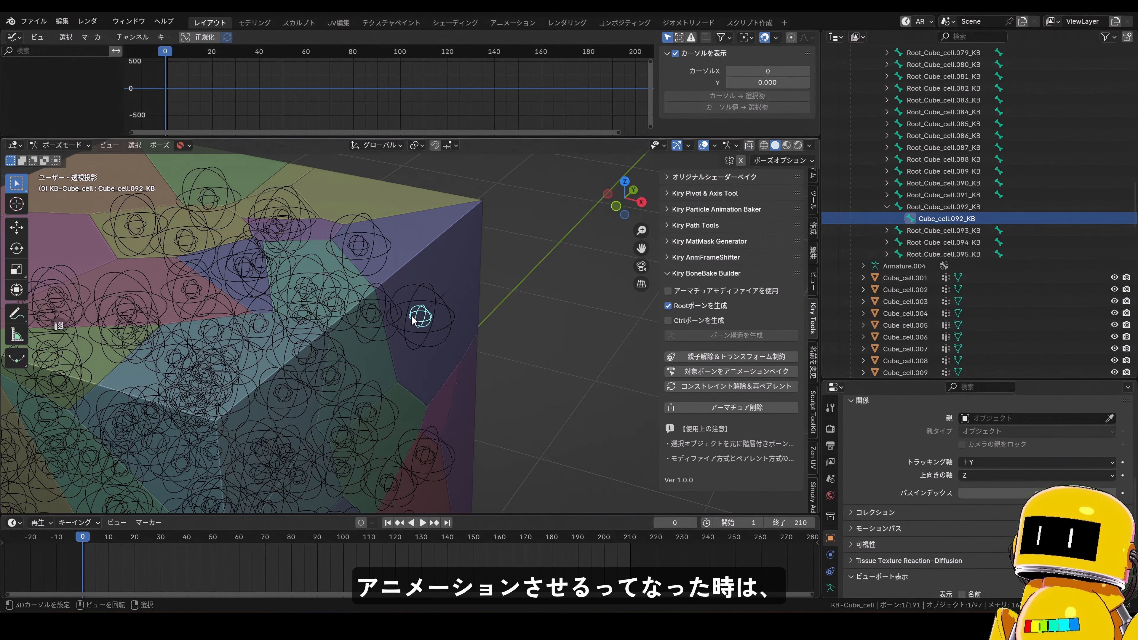
- Test moving the root bone and the inner bone of piece Cube_cell.092, cancel the moves, and return to Object Mode
left_click(450, 331)
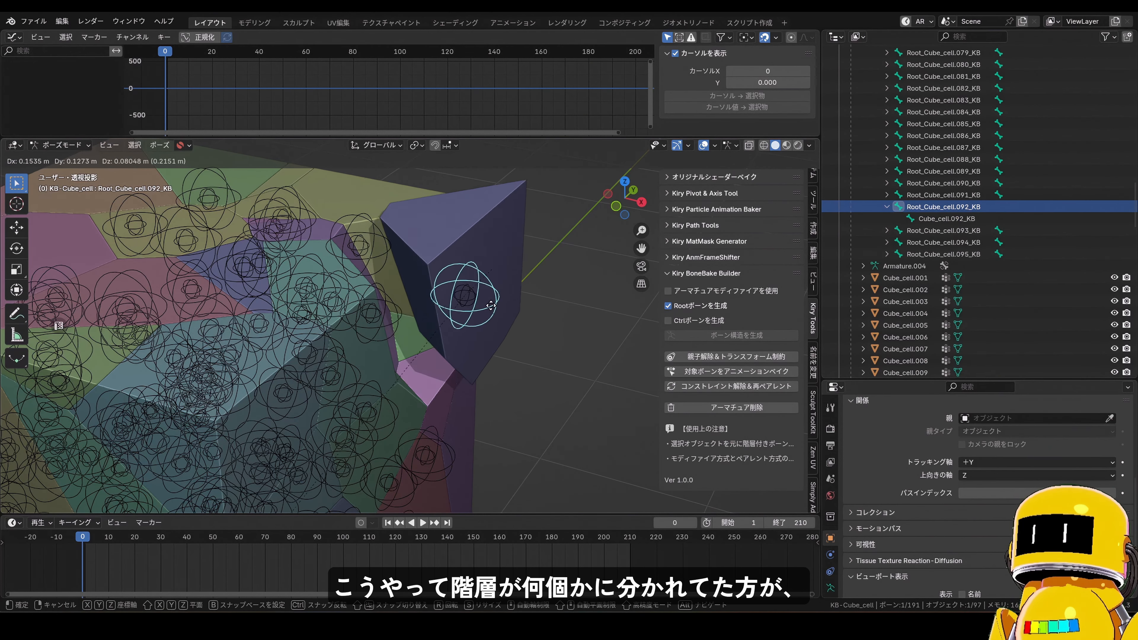
right_click(418, 318)
key("g")
right_click(441, 334)
key("ctrl+Tab")
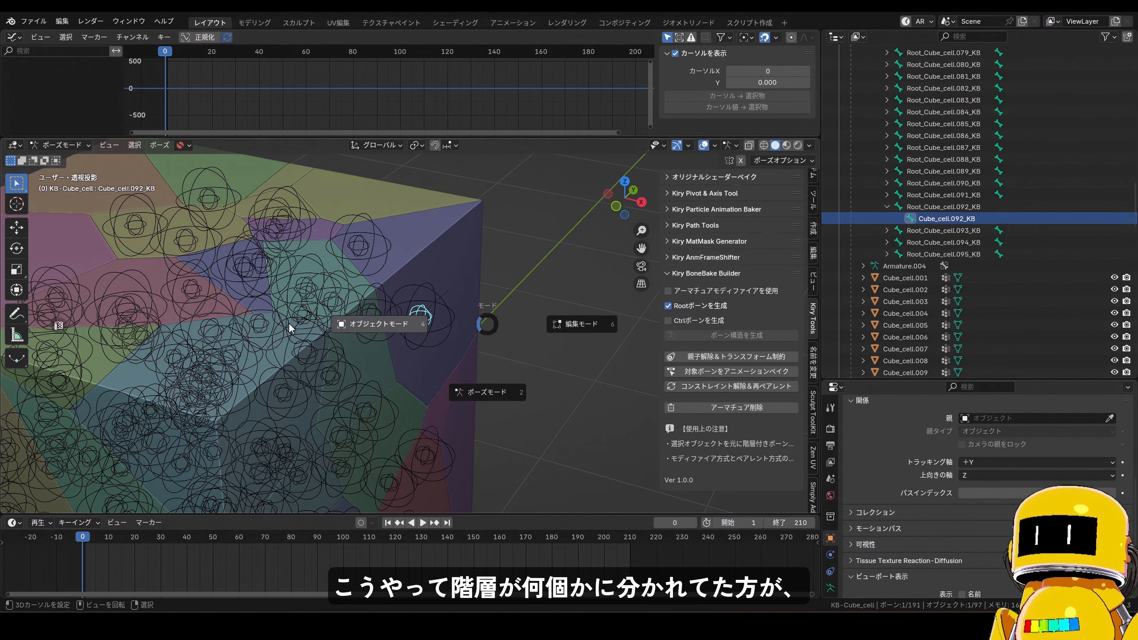
left_click(341, 330)
middle_click_drag(427, 364, 416, 358)
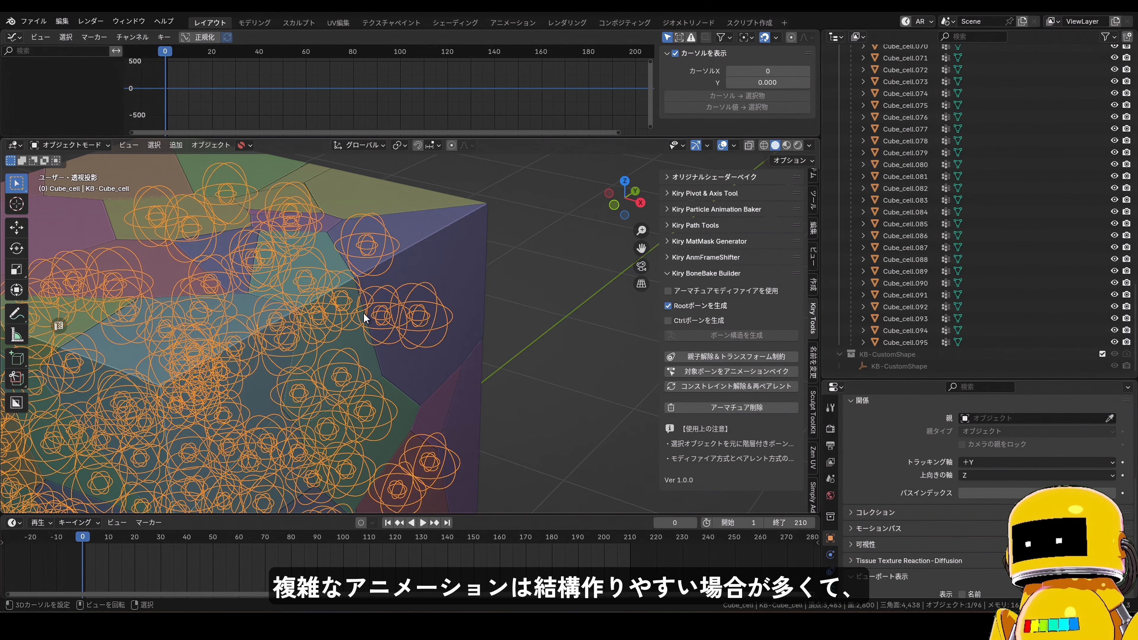
- Delete the armature, enable Ctrlボーンを生成 in addition to the Root option, and generate the bone structure
left_click(746, 408)
left_click(679, 321)
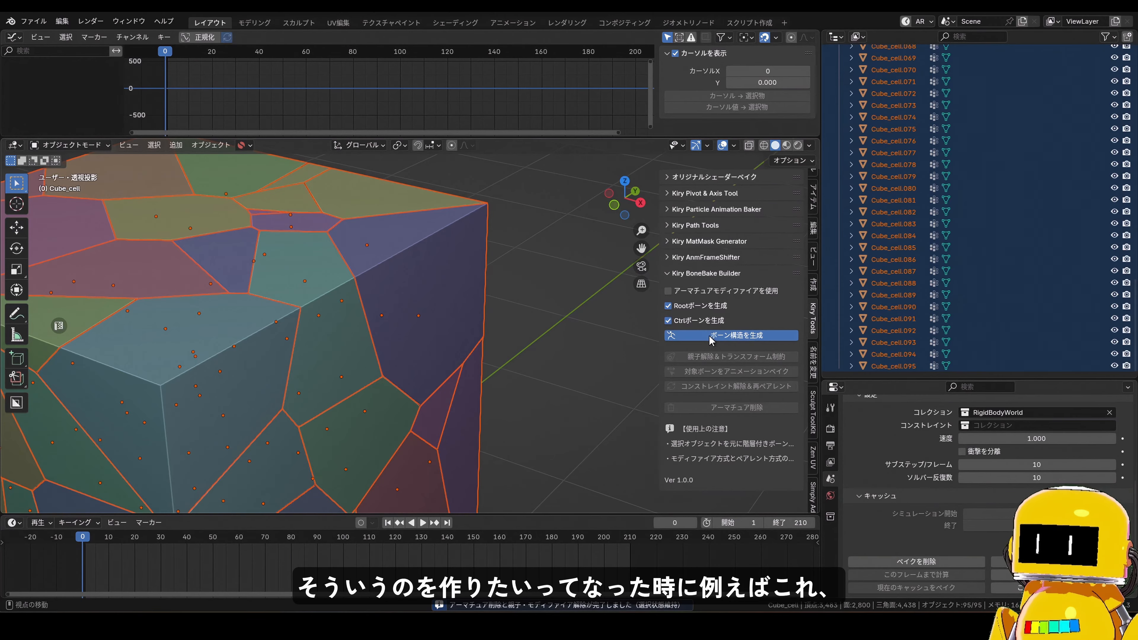
left_click(710, 336)
- Test moving the nested root and inner bones of Cube_cell.092 in Pose Mode, cancel, and return to Object Mode
key("ctrl+Tab")
left_click(449, 319)
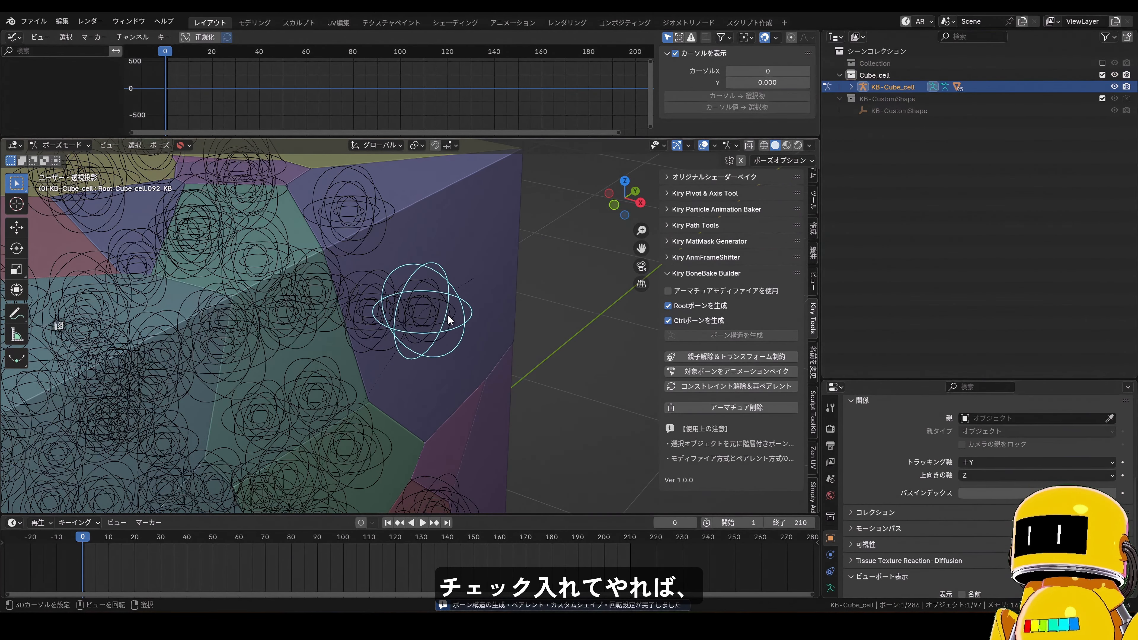
key("g")
right_click(457, 315)
right_click(426, 315)
key("g")
right_click(419, 342)
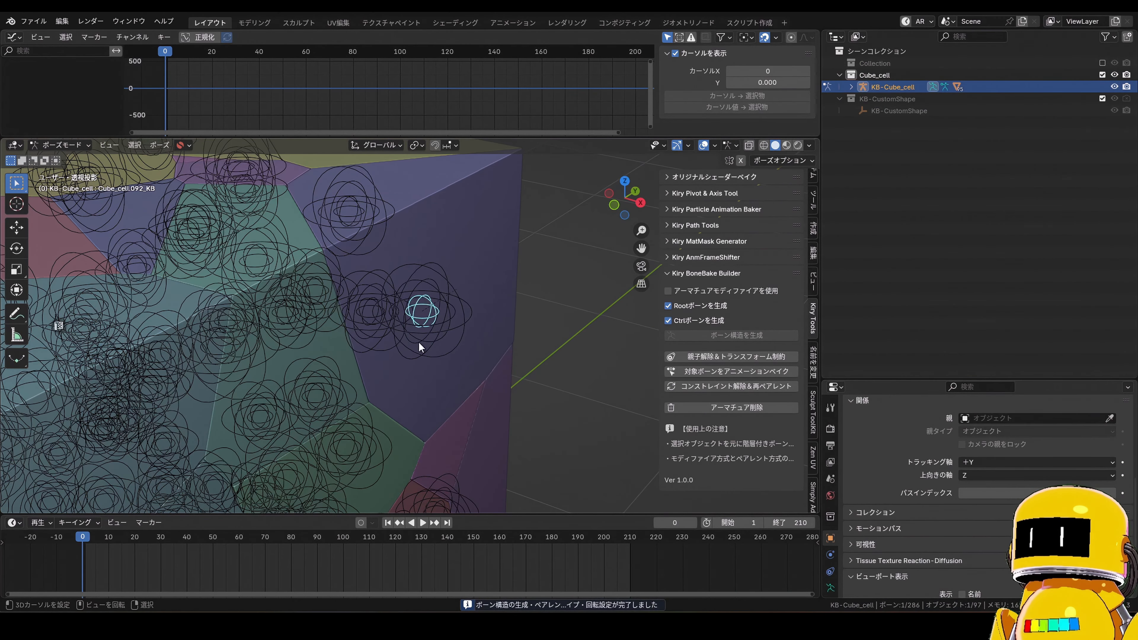
key("ctrl+Tab")
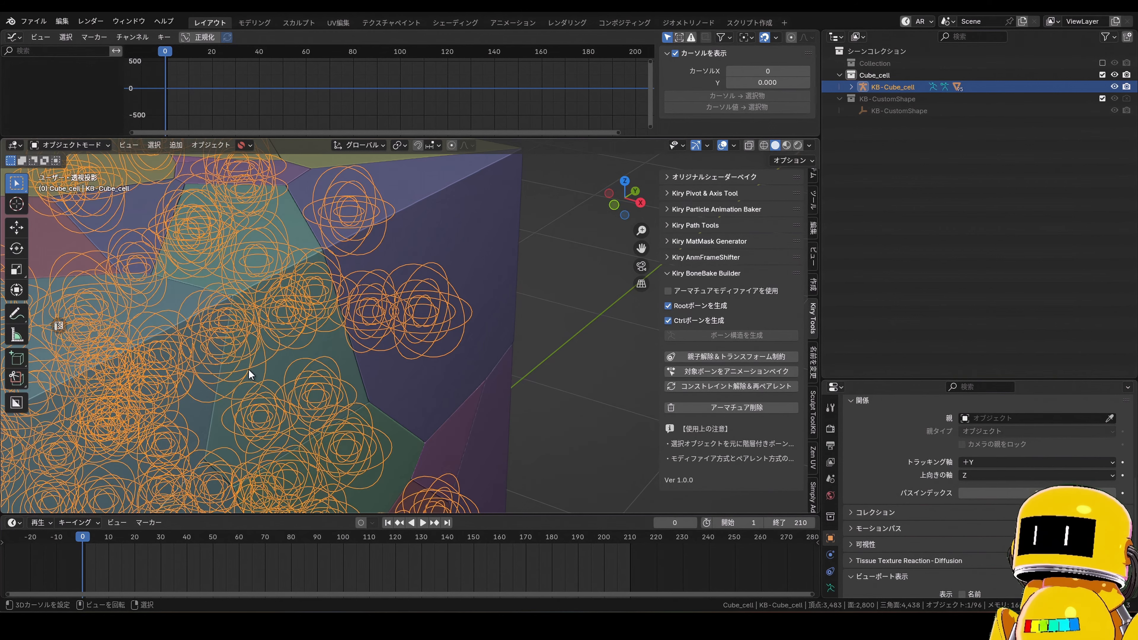
scroll(248, 369, "down", 4)
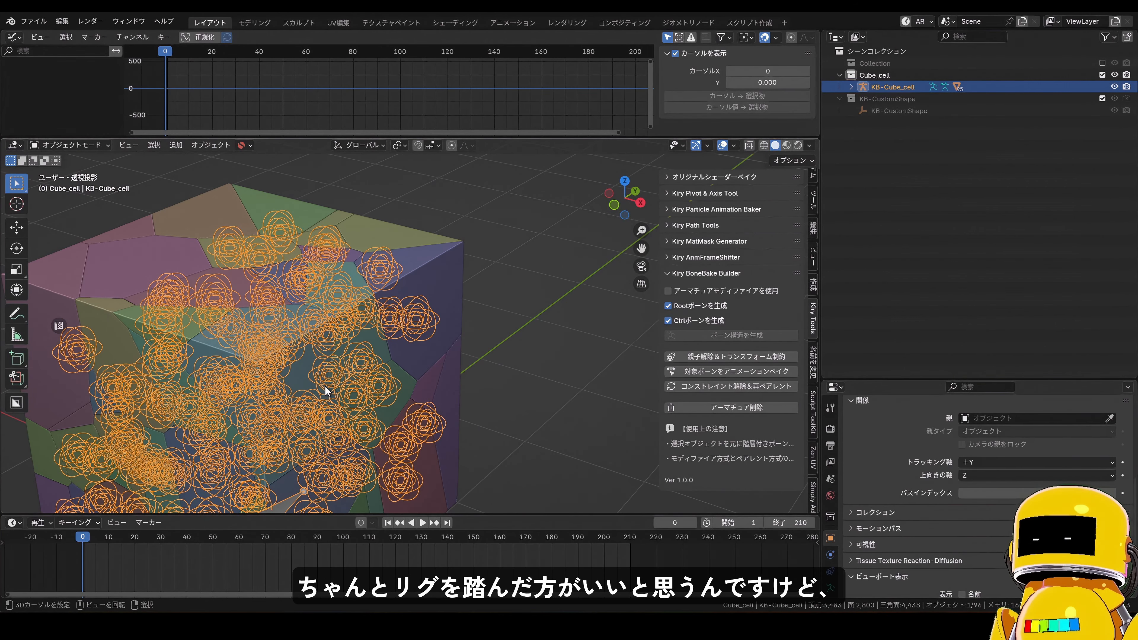
right_click(423, 325)
right_click(426, 329)
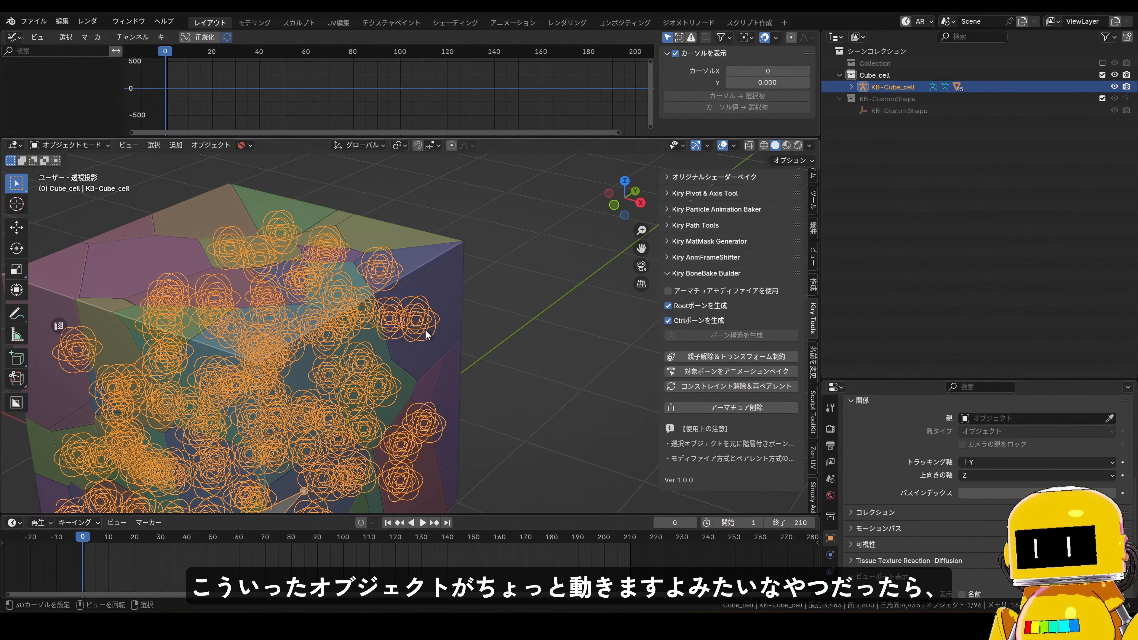
- Disable Ctrlボーンを生成 and Rootボーンを生成, and delete the KB-Cube_cell armature
left_click(679, 322)
left_click(679, 305)
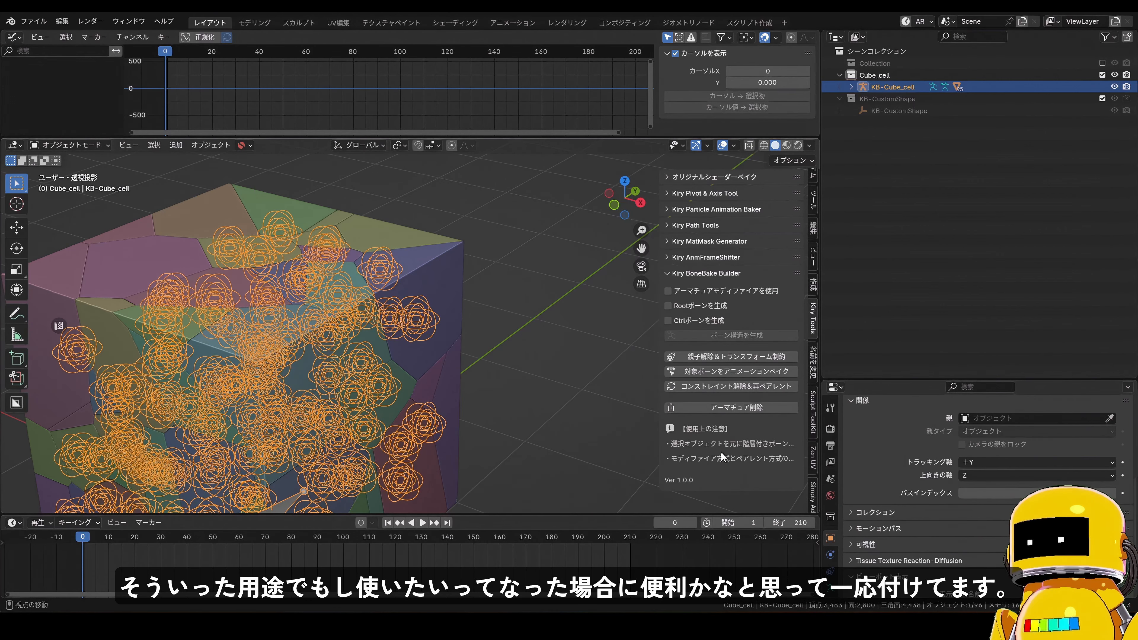
left_click(734, 406)
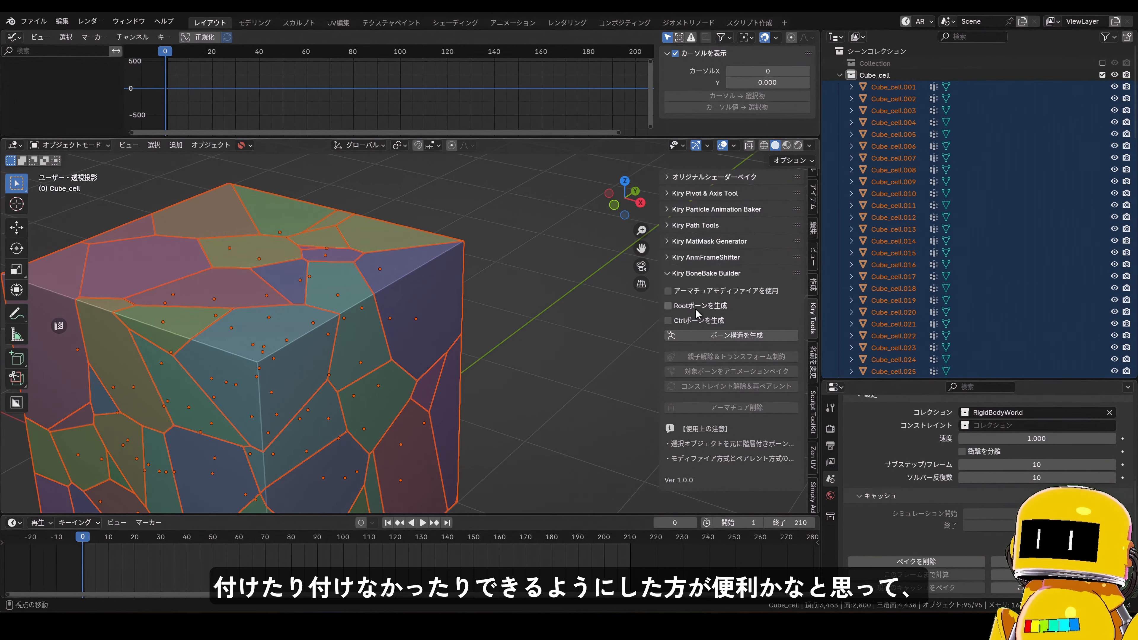
- Generate the plain bone structure, play the rigid body simulation, and return to frame 0
left_click(694, 339)
key("space")
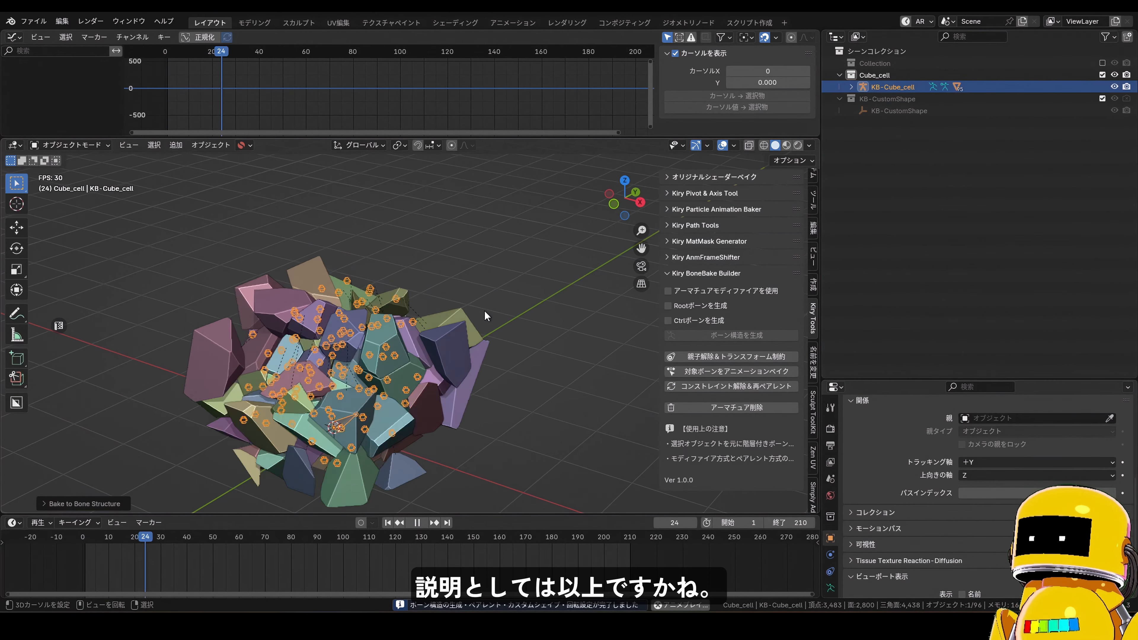
key("space")
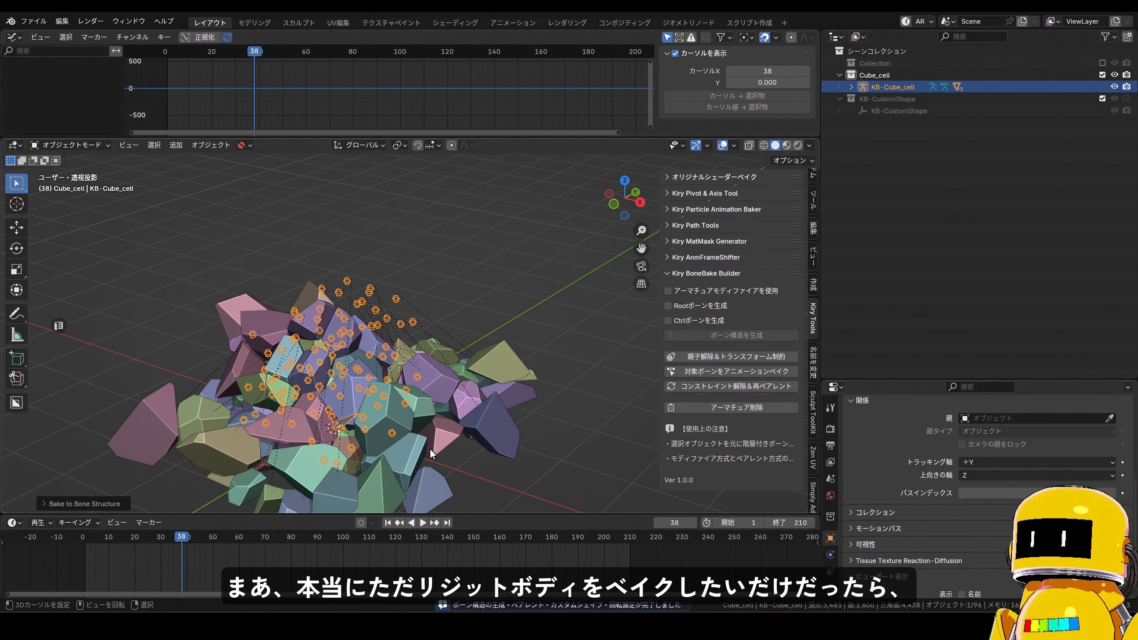
left_click(59, 585)
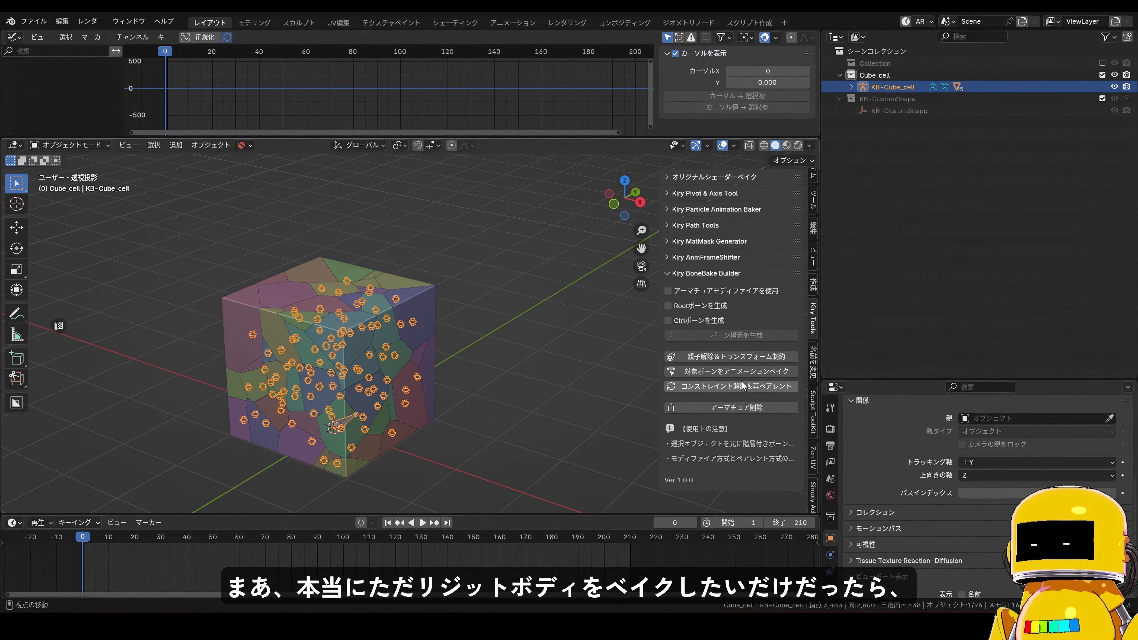
- Delete the armature and generate a fresh bone structure from the selected Cube_cell pieces
left_click(735, 407)
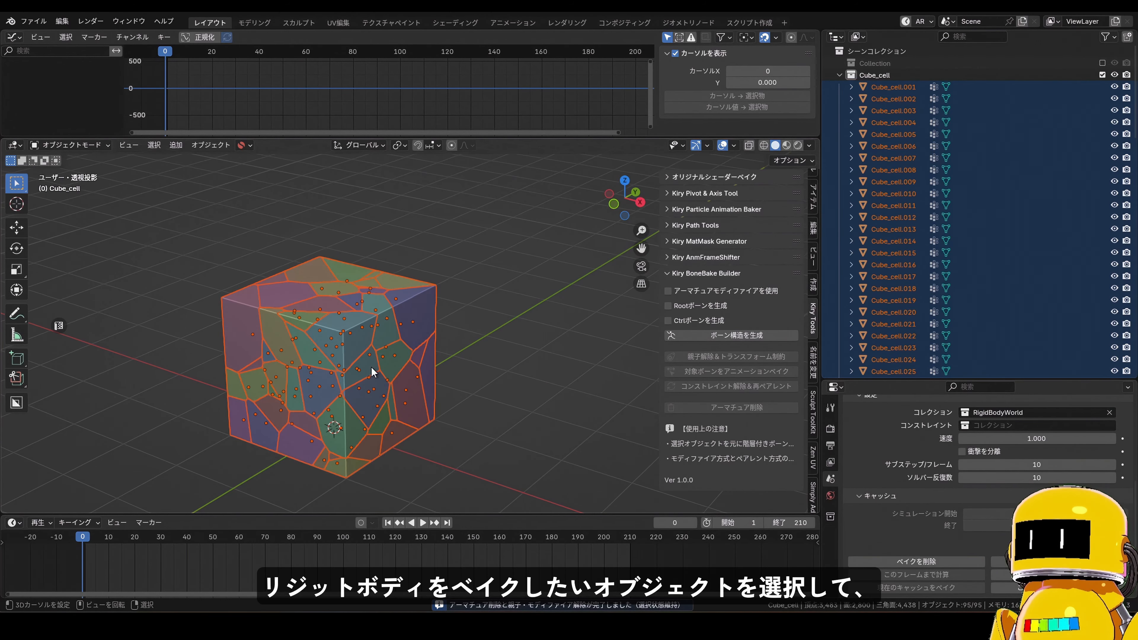
middle_click_drag(373, 367, 378, 346)
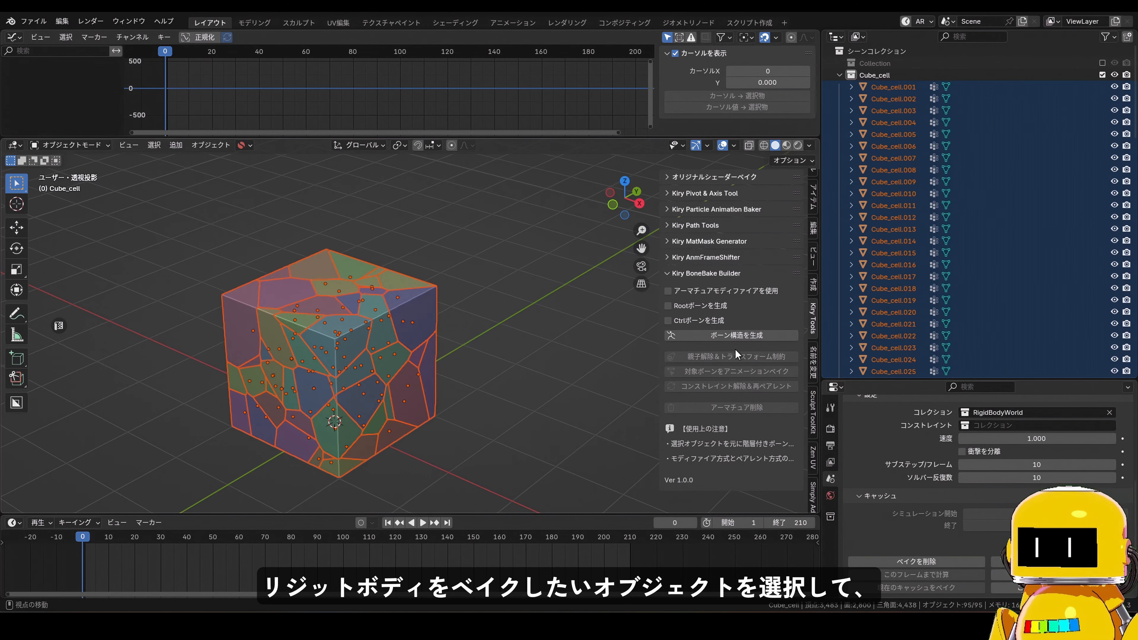
left_click(749, 339)
- Unparent the pieces and constrain the bones to them with 親子解除&トランスフォーム制約, checking the simulation playback
key("space")
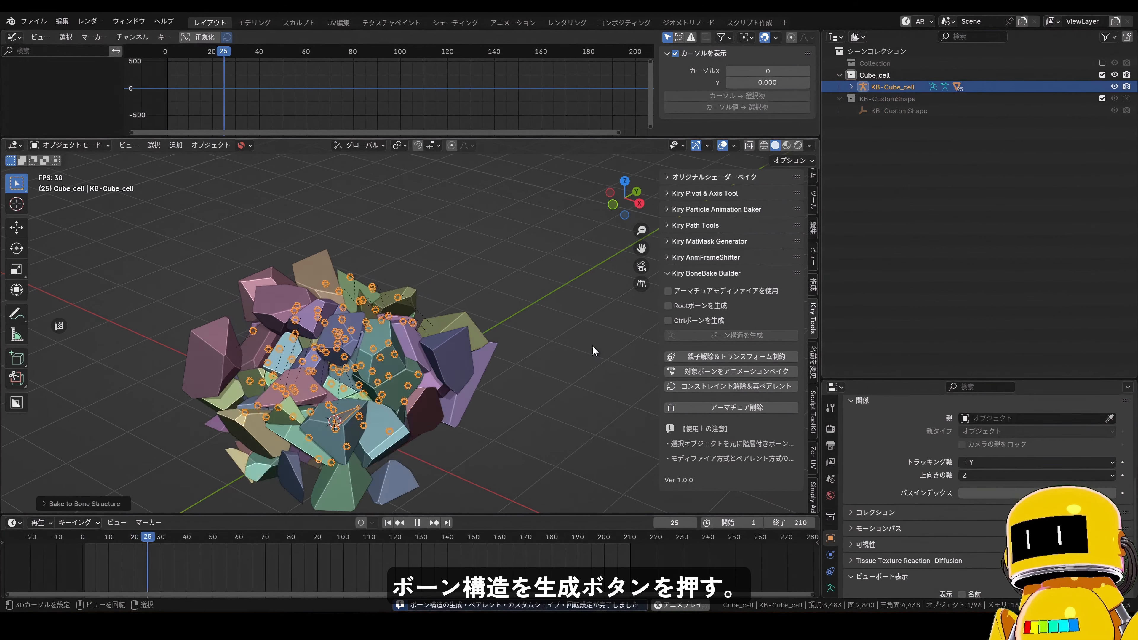
left_click(752, 358)
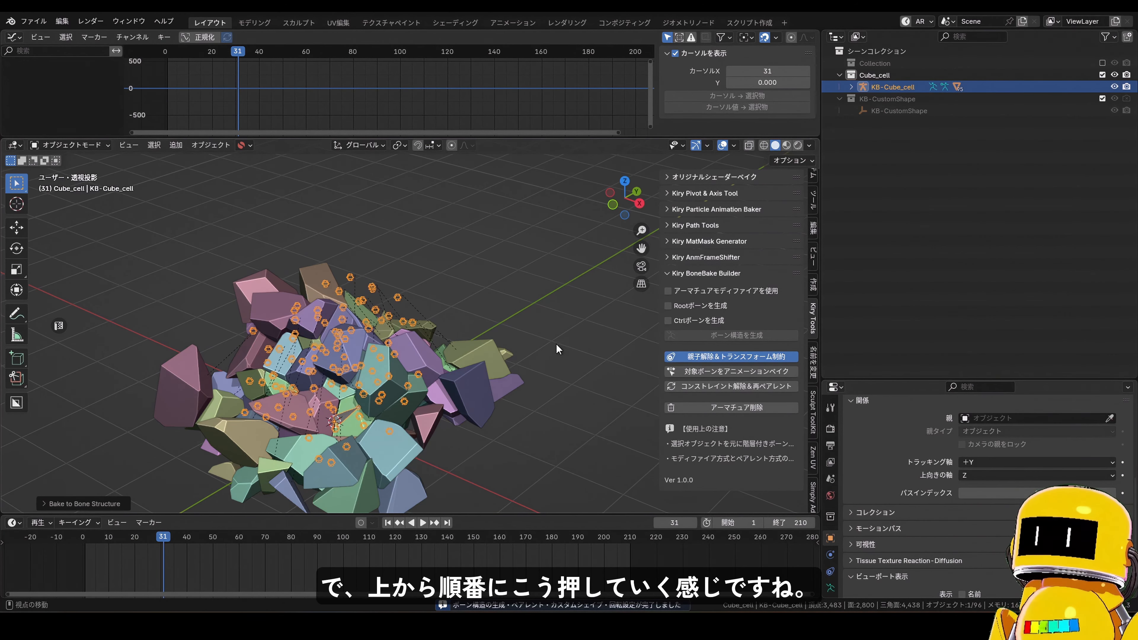
key("space")
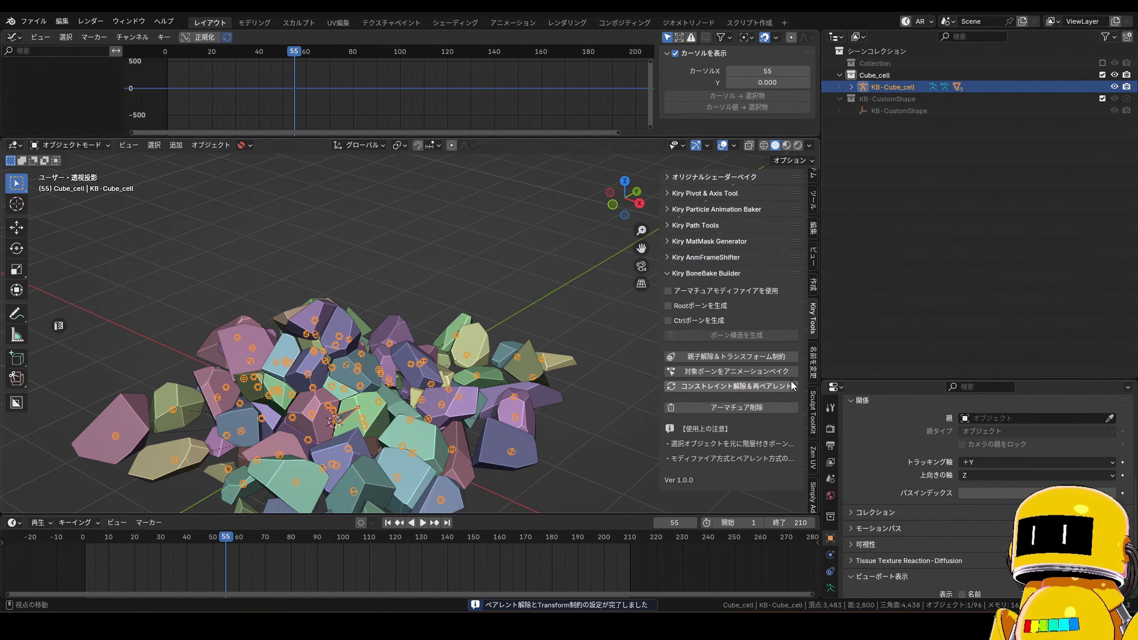
- Bake the target bones to animation, and reparent the pieces to them with コンストレイント解除&再ペアレント
left_click(788, 372)
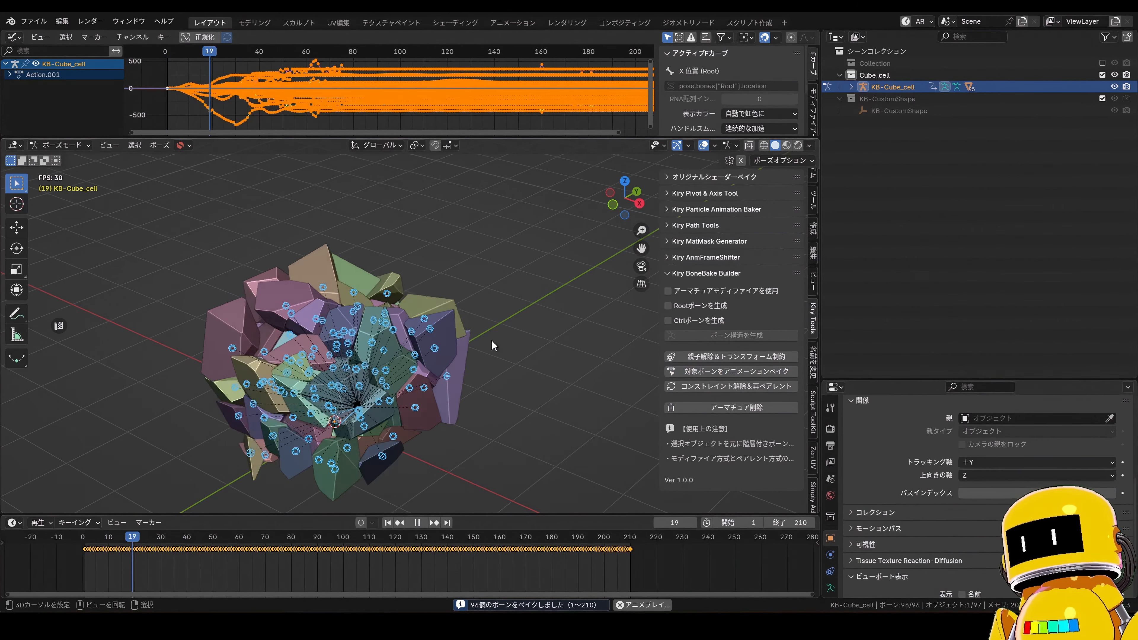
key("space")
left_click(716, 386)
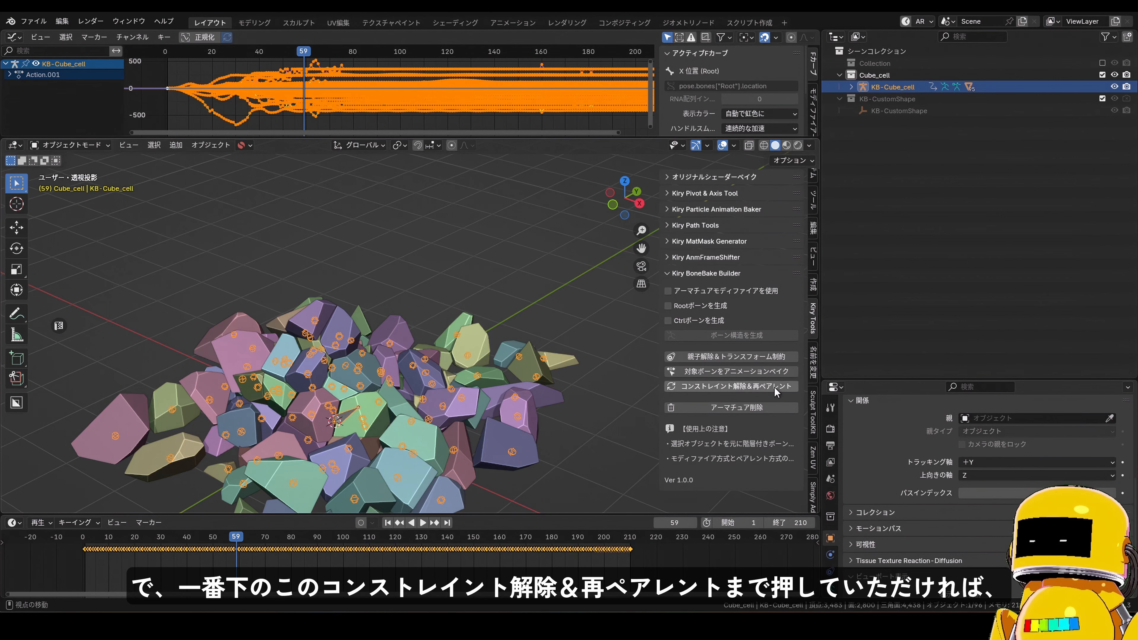
left_click(853, 87)
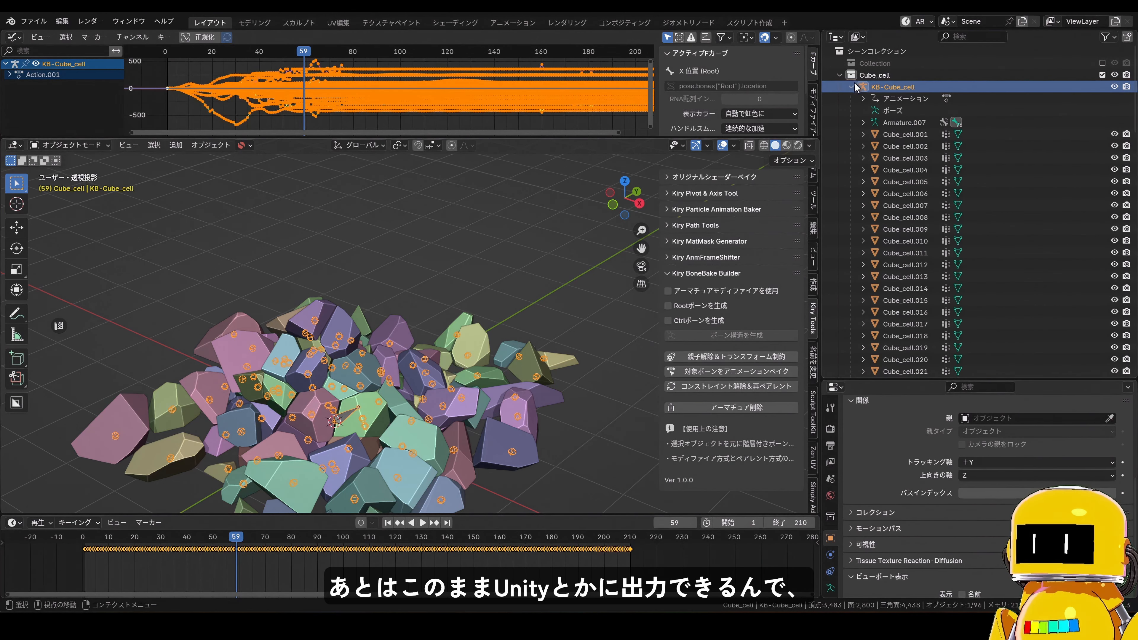
left_click(852, 87)
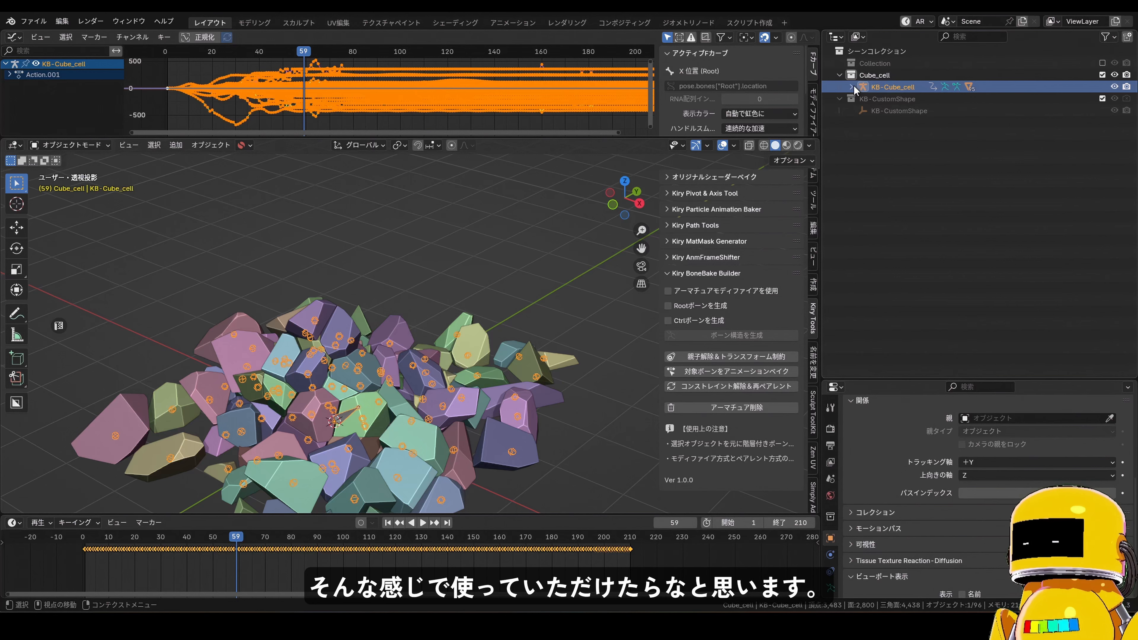